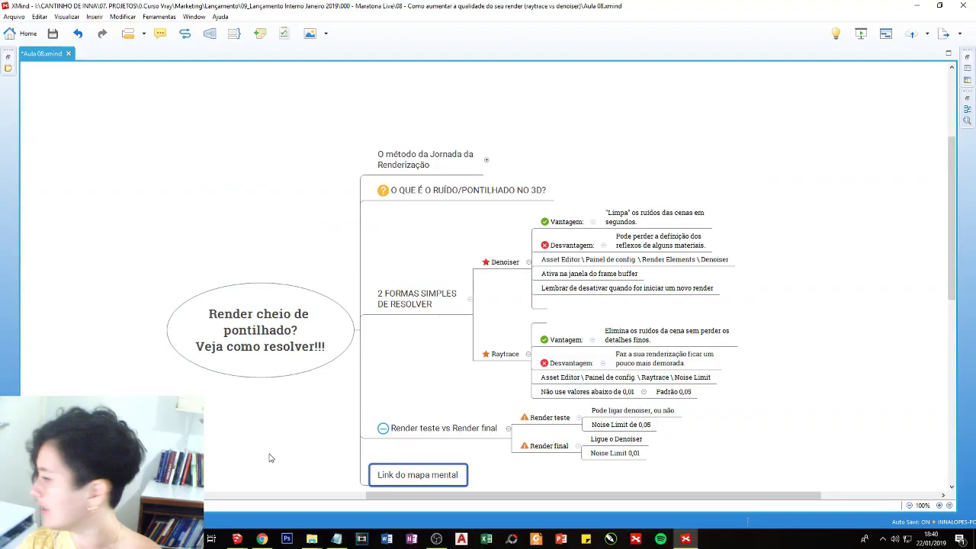
- Underline the central topic's lines, including 'pontilhado?' and 'Veja como resolver!!!', then clear the annotations
key("ctrl+z")
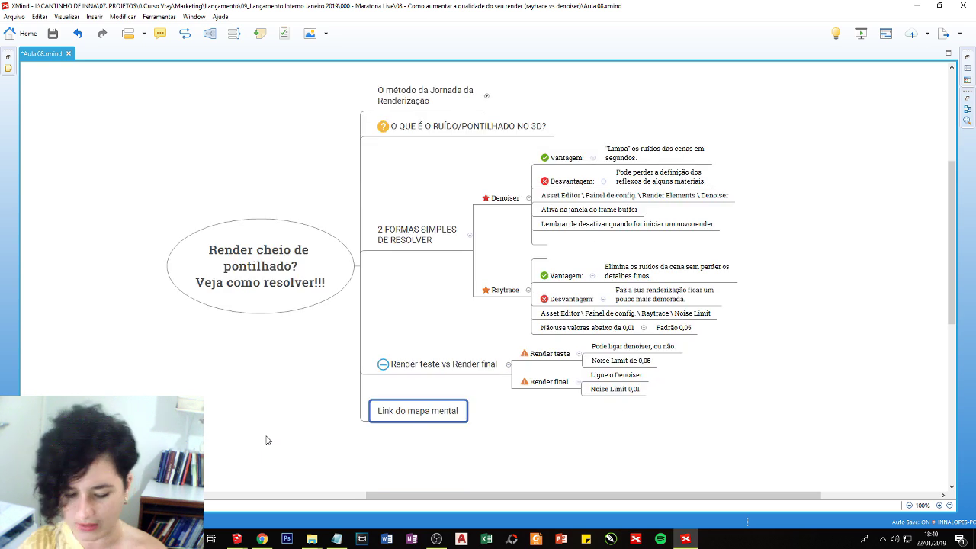
left_click_drag(213, 254, 309, 253)
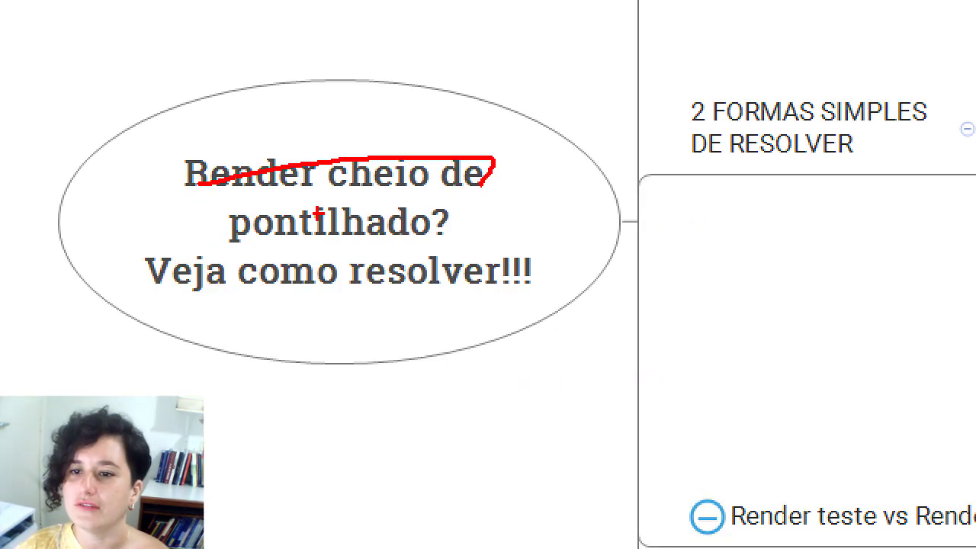
left_click_drag(220, 234, 455, 249)
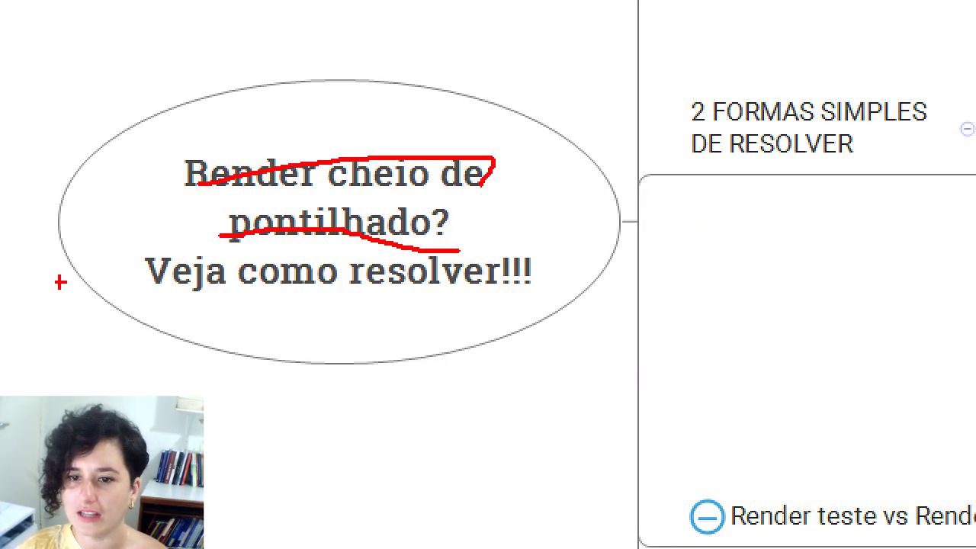
left_click_drag(101, 290, 533, 297)
key("Escape")
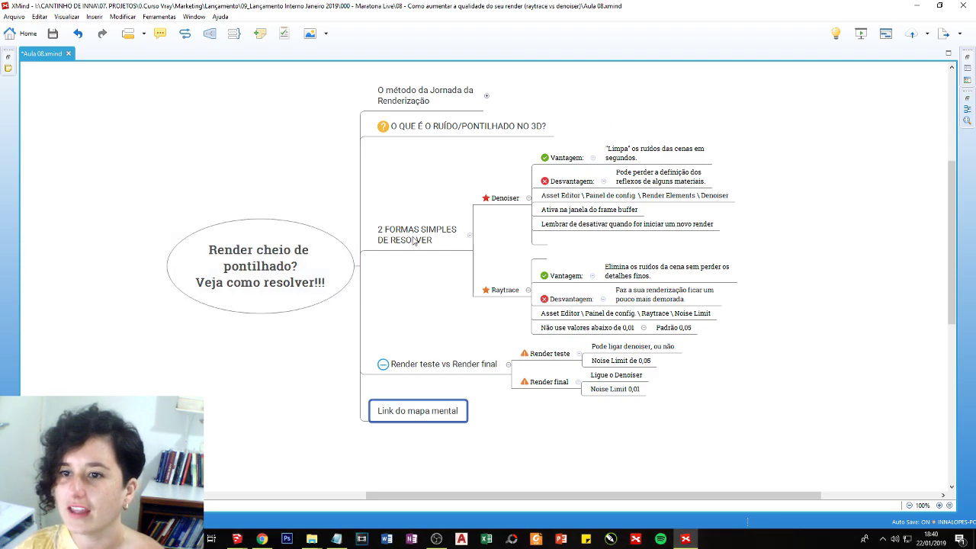
- Select 'O método da Jornada da Renderização' and expand it to reveal its staircase image
scroll(432, 215, "up", 2)
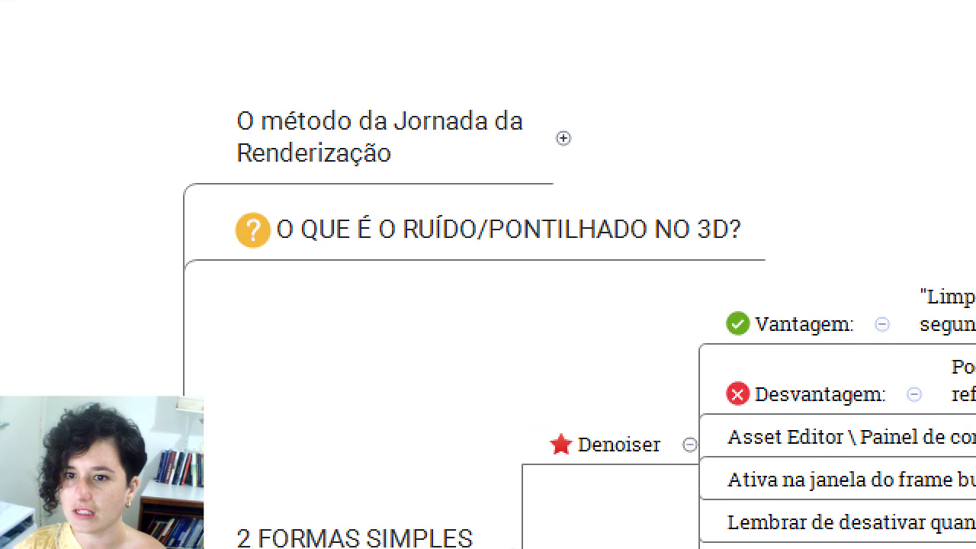
left_click(470, 152)
scroll(449, 183, "up", 5)
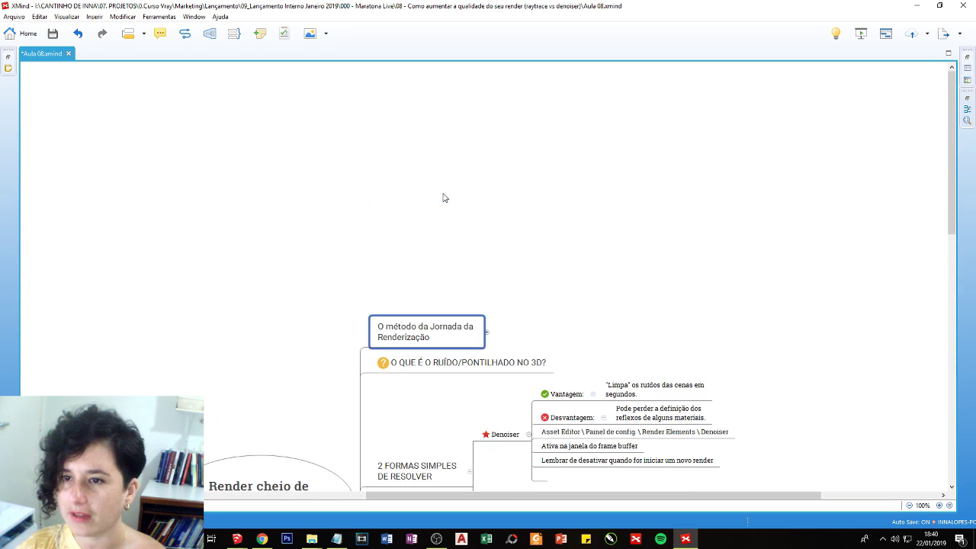
scroll(457, 229, "down", 2)
key("ctrl+v")
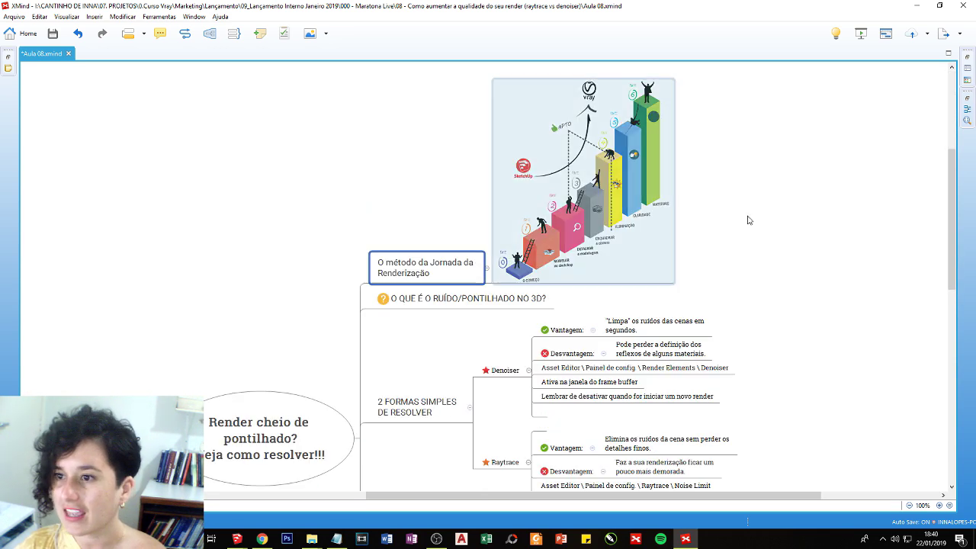
- Select and deselect the staircase illustration, then collapse its topic to hide it
left_click(746, 220)
scroll(736, 222, "up", 2)
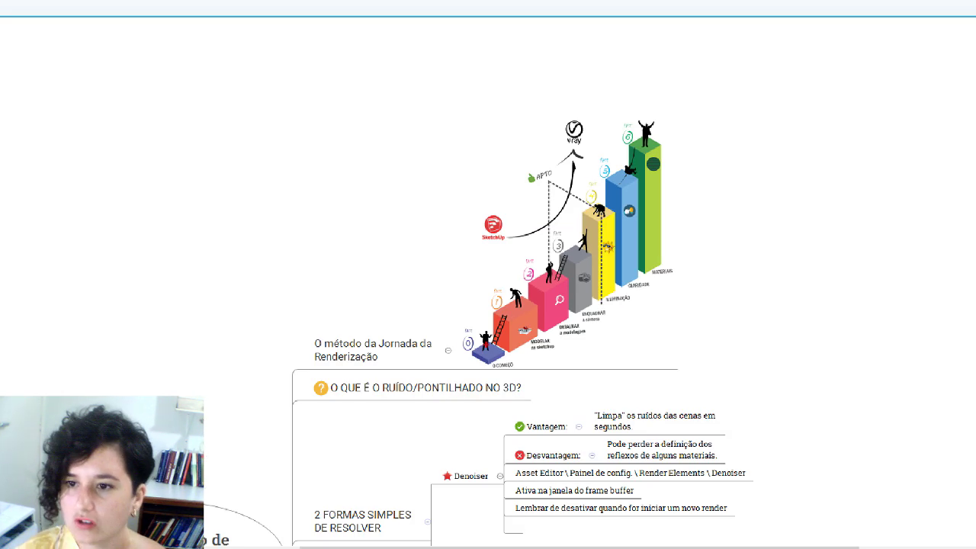
left_click(564, 293)
left_click(492, 333)
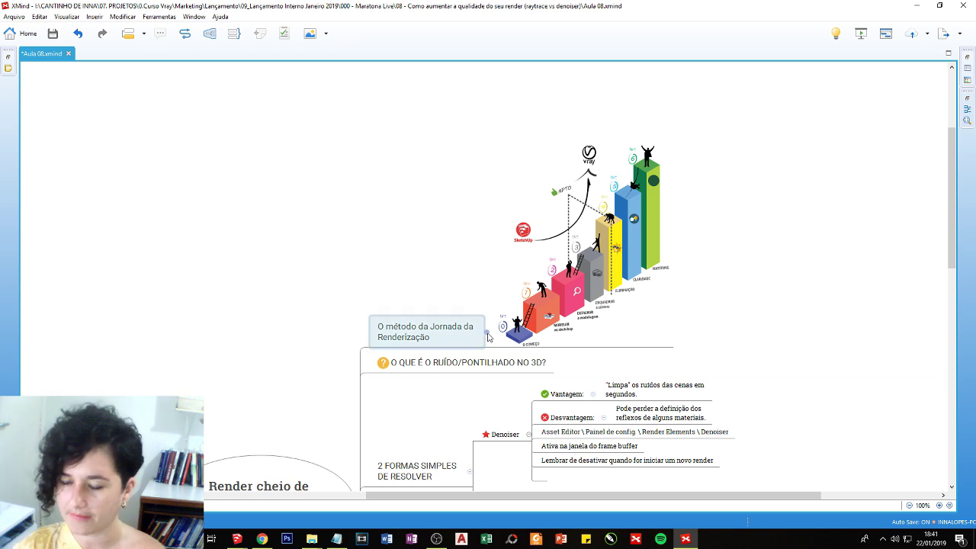
key("Delete")
- Underline the question about 3D noise, then clear the annotation
scroll(389, 297, "down", 2)
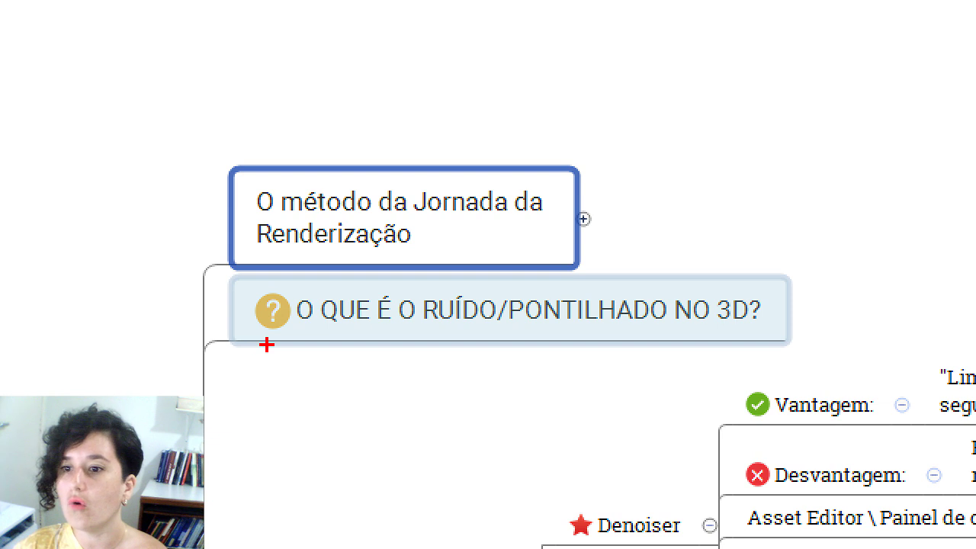
left_click_drag(266, 344, 810, 335)
key("Escape")
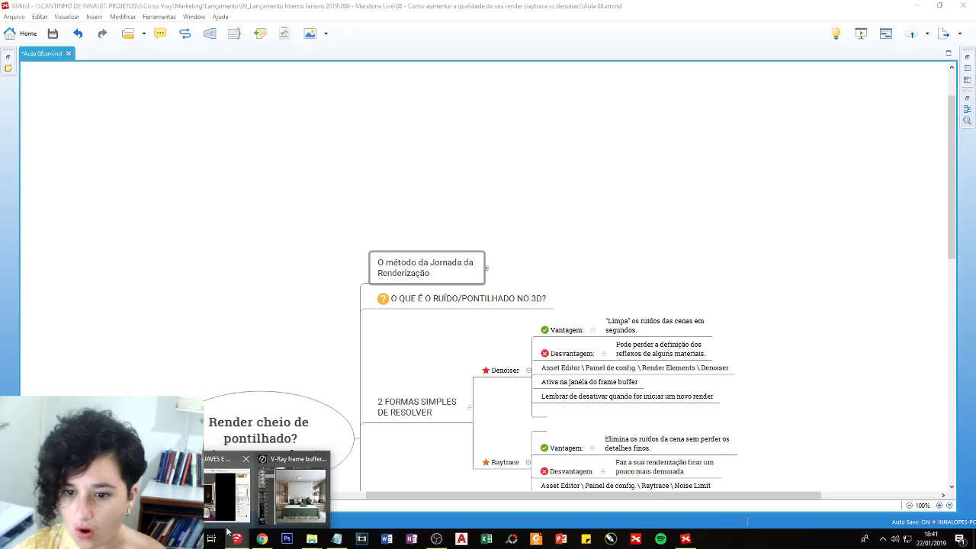
- Maximize SketchUp's V-Ray frame buffer and load the 0h 7m 6.5s render from history
left_click(227, 496)
left_click(294, 492)
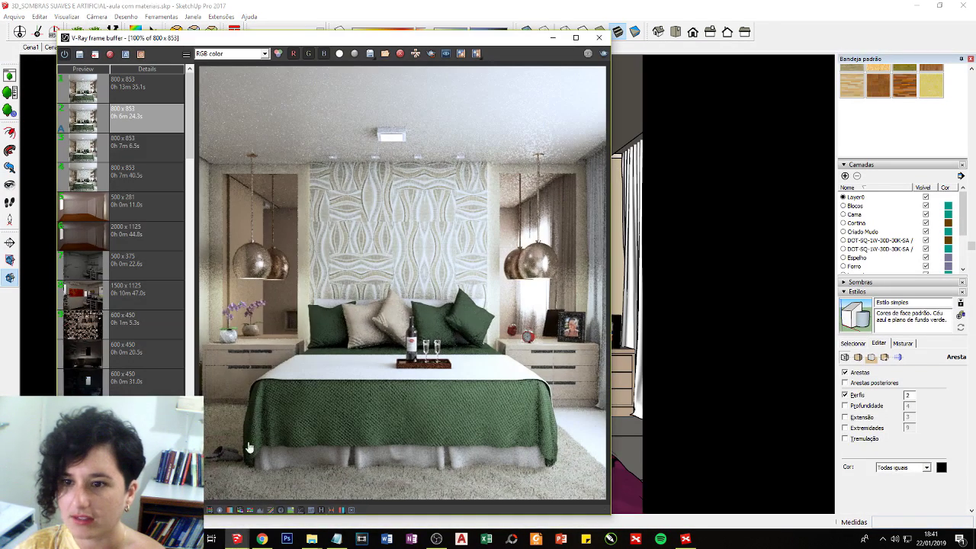
left_click(575, 36)
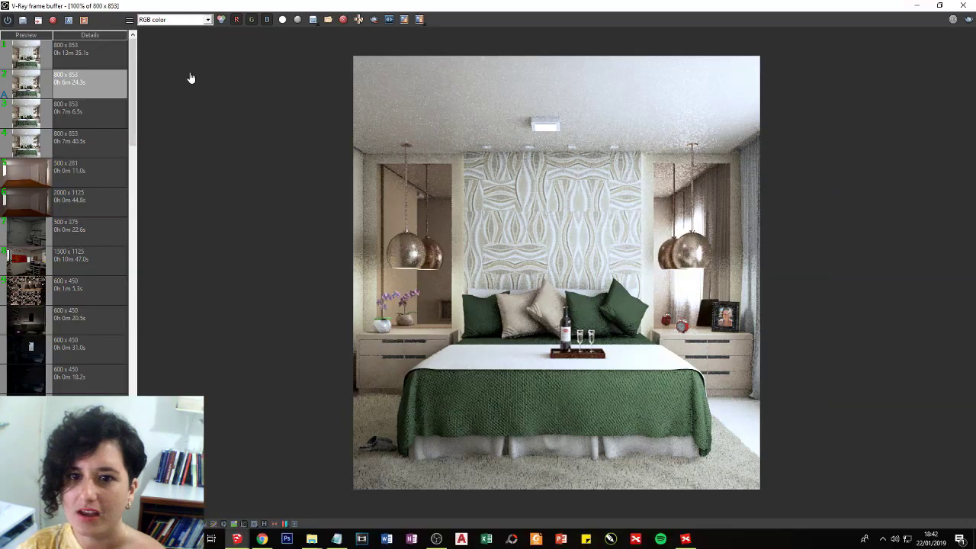
left_click(101, 106)
- Set the 7-minute render as comparison A, magnify it, and circle the grainy ceiling and mirror
left_click(68, 19)
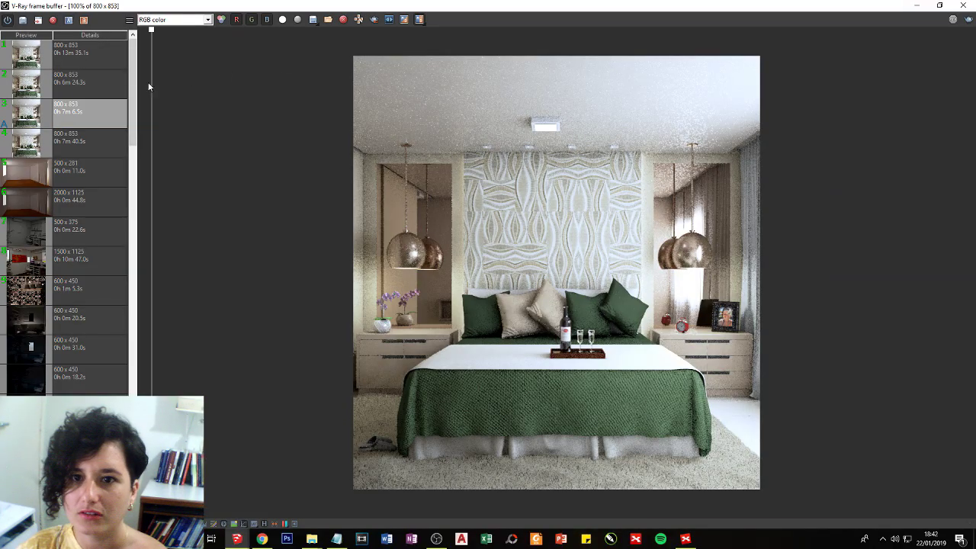
left_click_drag(153, 95, 797, 178)
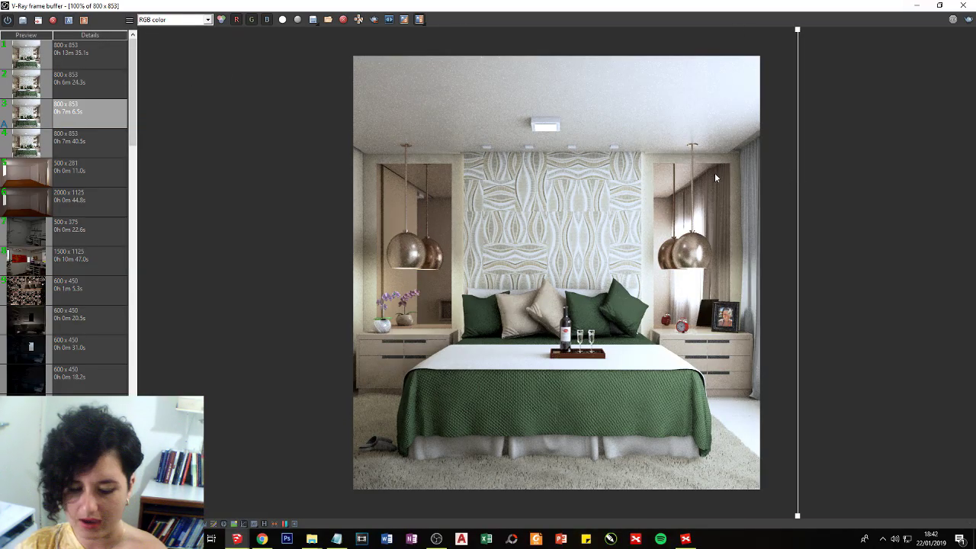
key("ctrl+1")
mouse_move(381, 142)
left_mouse_down()
mouse_move(340, 215)
mouse_move(381, 134)
left_mouse_up()
mouse_move(363, 283)
left_mouse_down()
mouse_move(324, 303)
mouse_move(414, 398)
mouse_move(358, 303)
left_mouse_up()
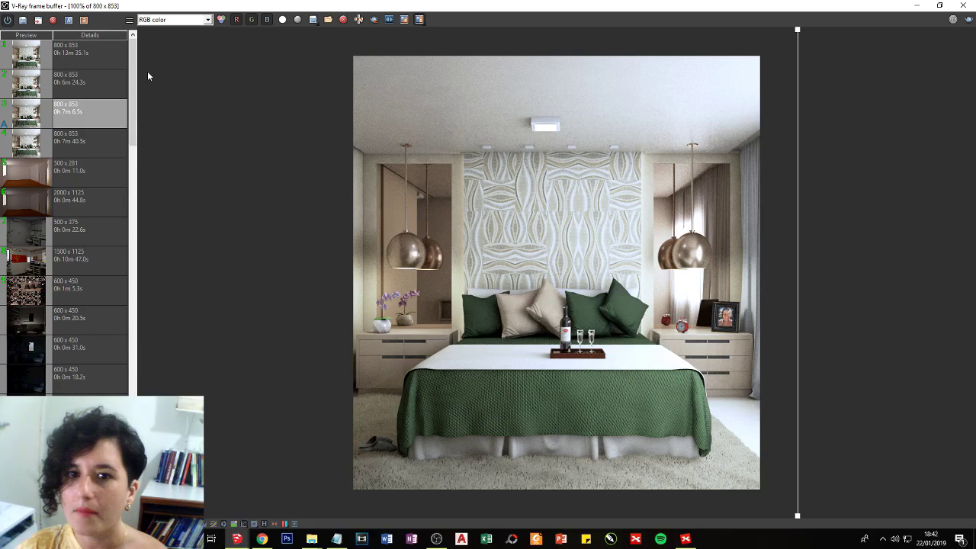
- Load the 13-minute render and split-compare both, marking ceiling and wall grain up close
left_click(77, 60)
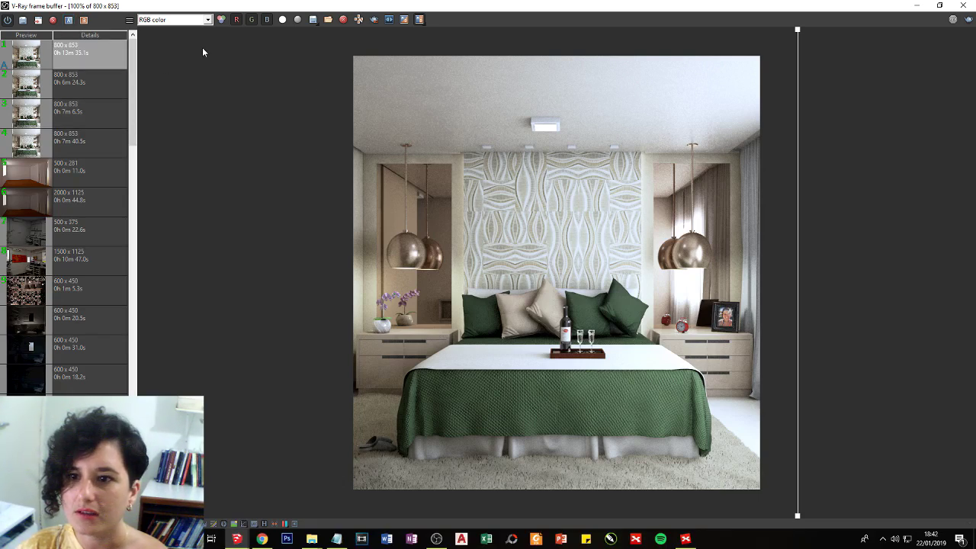
left_click_drag(799, 141, 566, 141)
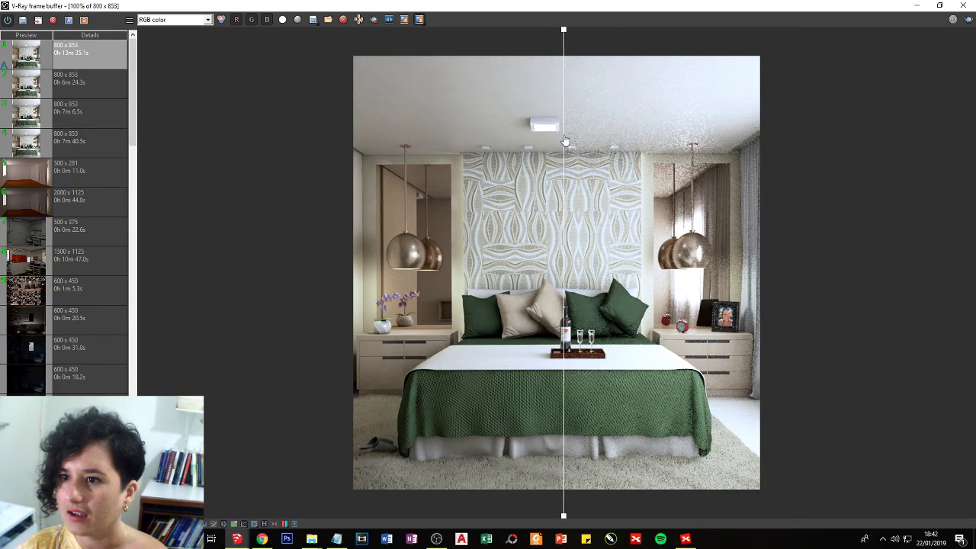
key("ctrl+1")
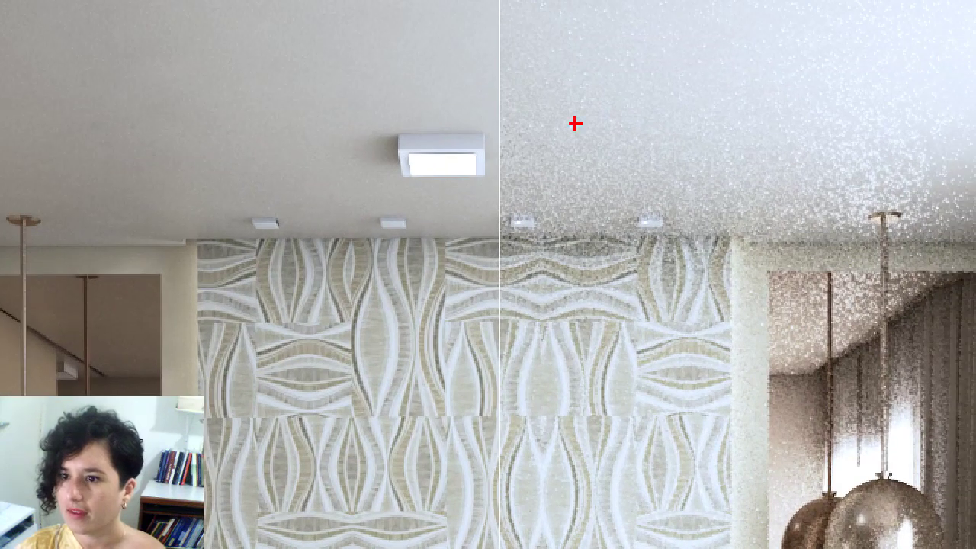
mouse_move(394, 120)
left_mouse_down()
mouse_move(203, 200)
mouse_move(239, 375)
mouse_move(447, 279)
mouse_move(364, 122)
left_mouse_up()
mouse_move(821, 178)
left_mouse_down()
mouse_move(592, 161)
mouse_move(534, 381)
mouse_move(836, 359)
mouse_move(785, 168)
left_mouse_up()
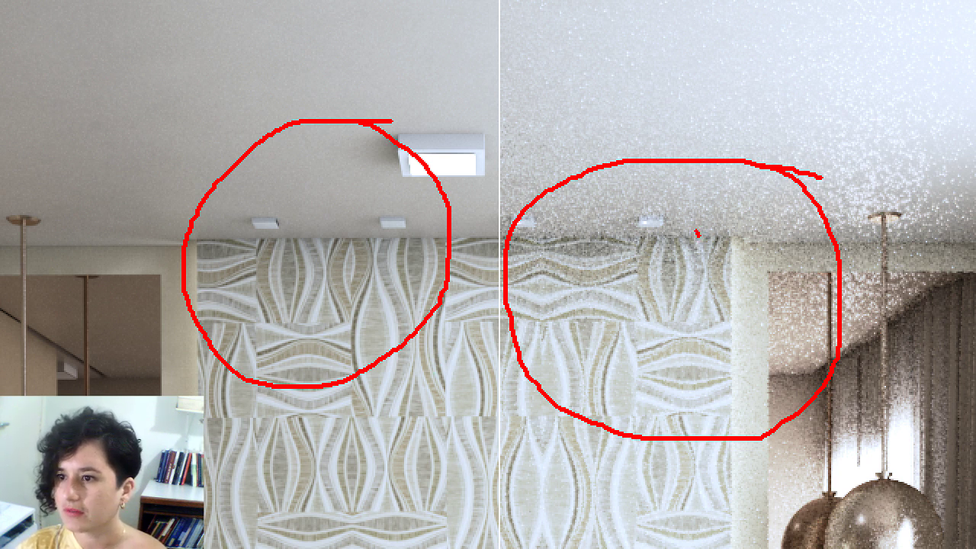
mouse_move(698, 235)
left_mouse_down()
mouse_move(490, 82)
mouse_move(350, 158)
mouse_move(391, 147)
left_mouse_up()
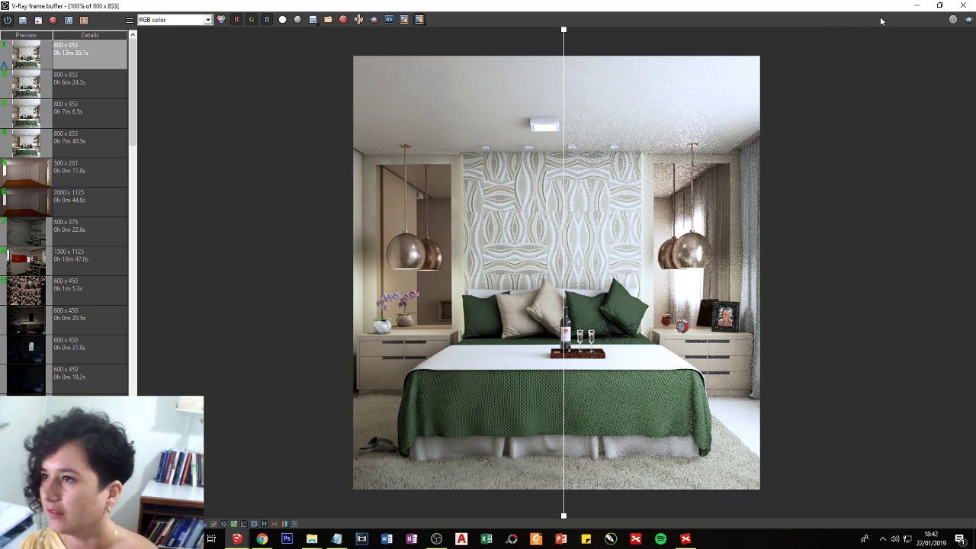
- Turn off the comparison, minimize the frame buffer, and return to the XMind map
left_click(420, 21)
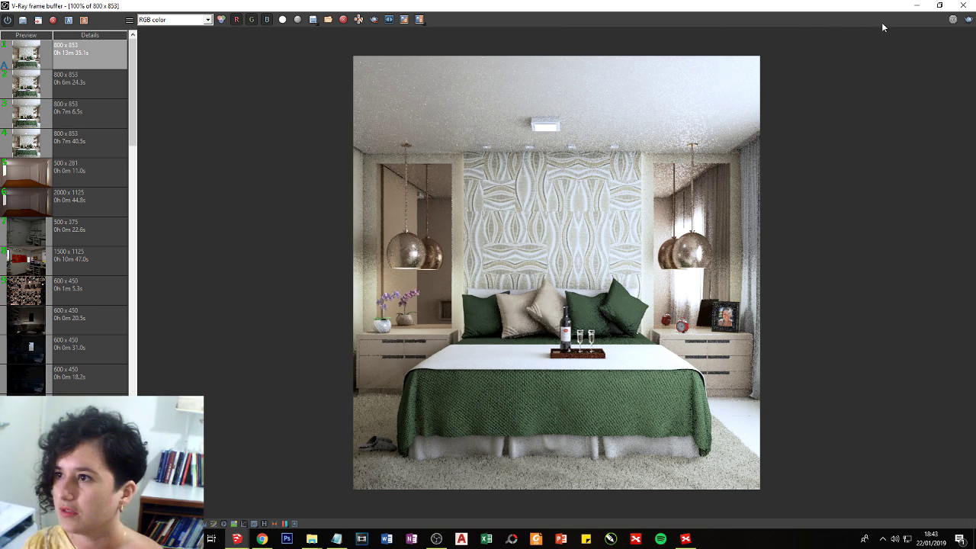
left_click(916, 5)
left_click(686, 539)
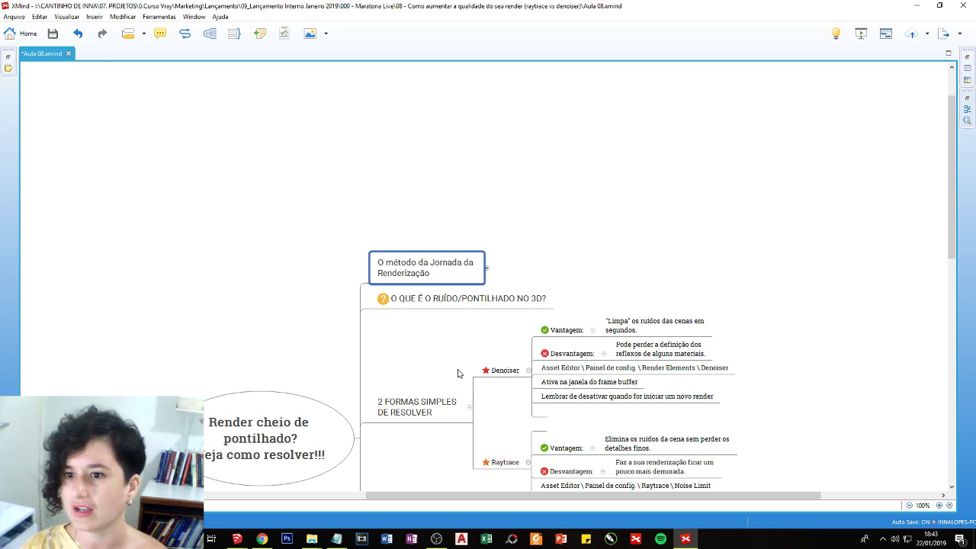
- Circle the '2 FORMAS SIMPLES DE RESOLVER', Denoiser and Raytrace topics, and underline Raytrace in the settings path
scroll(480, 373, "down", 2)
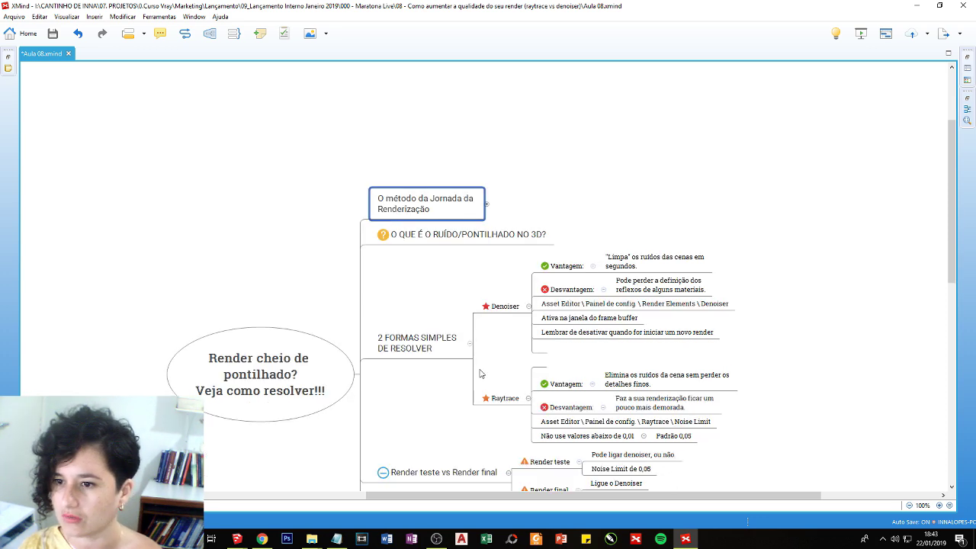
left_click(513, 398)
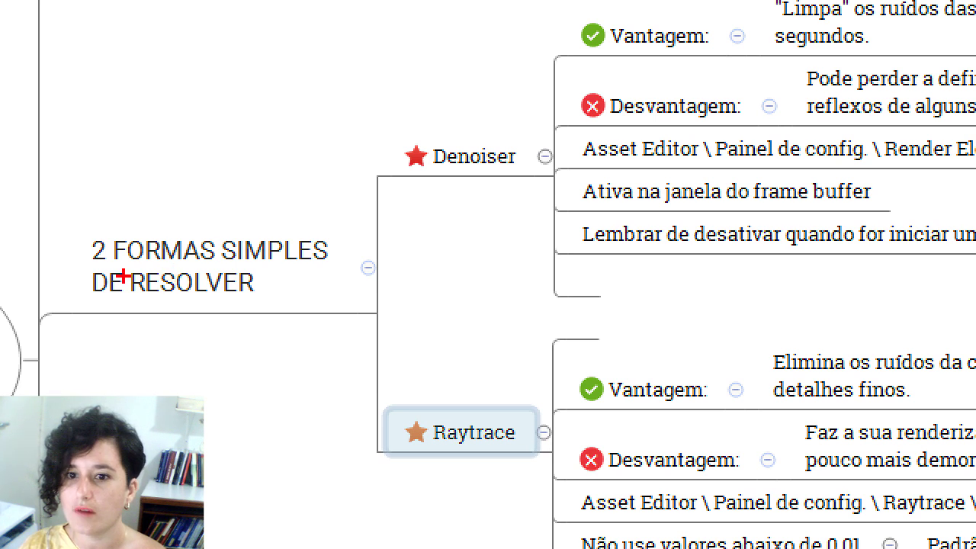
mouse_move(122, 232)
left_mouse_down()
mouse_move(139, 213)
mouse_move(106, 218)
left_mouse_up()
mouse_move(403, 133)
left_mouse_down()
mouse_move(408, 181)
mouse_move(529, 184)
mouse_move(416, 132)
left_mouse_up()
mouse_move(467, 396)
left_mouse_down()
mouse_move(380, 395)
mouse_move(426, 486)
mouse_move(526, 430)
mouse_move(423, 387)
left_mouse_up()
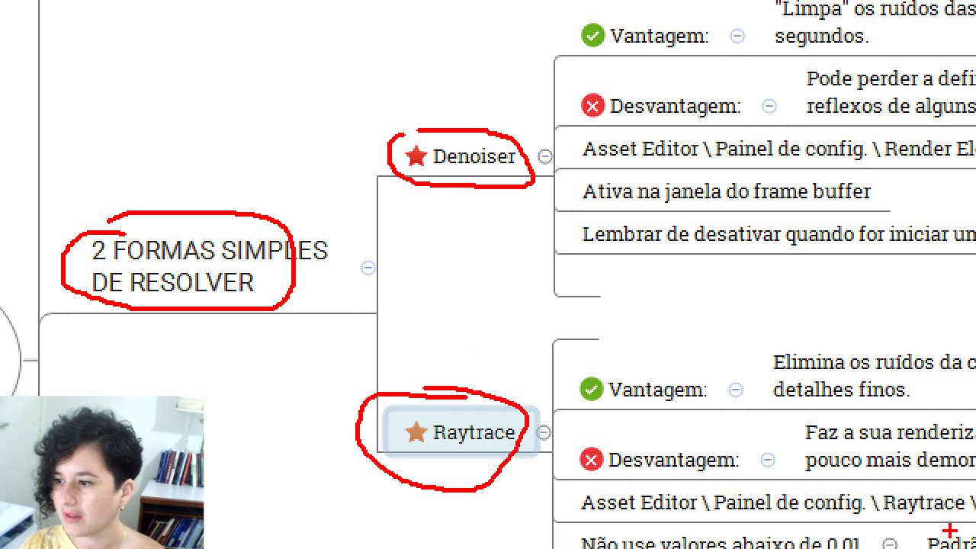
left_click_drag(909, 516, 968, 515)
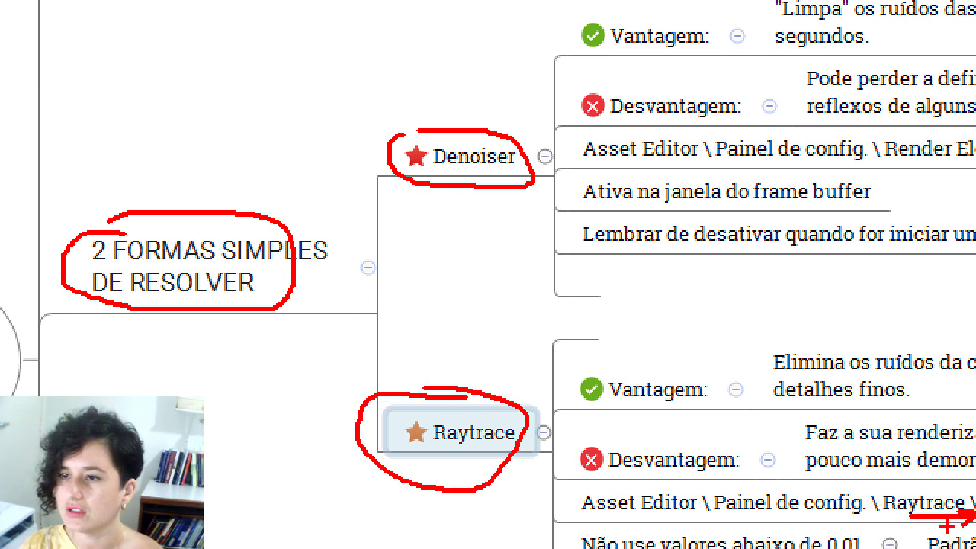
key("Escape")
- Box-select the Denoiser and Raytrace topics together at 200% zoom
scroll(650, 395, "up", 3, "ctrl")
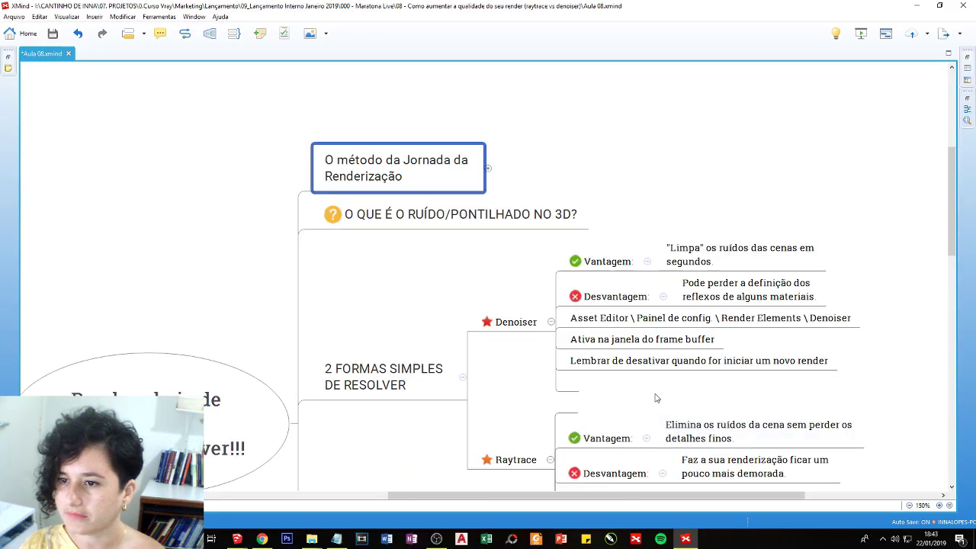
left_click_drag(529, 496, 622, 498)
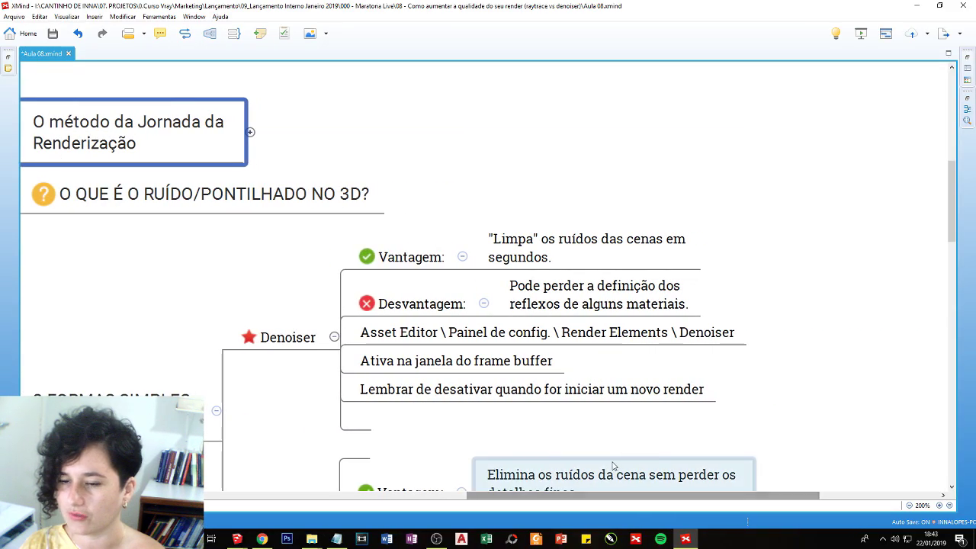
scroll(577, 466, "down", 3)
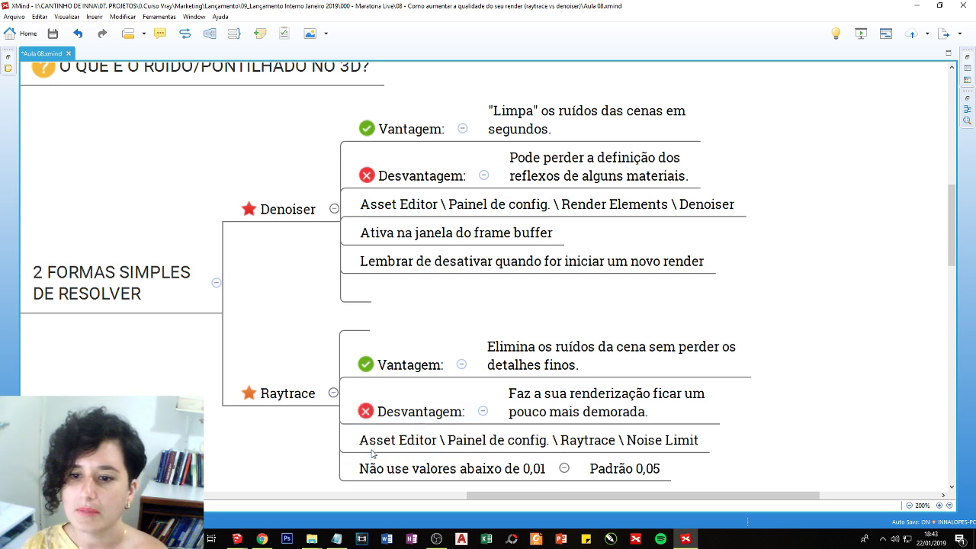
left_click_drag(308, 444, 229, 186)
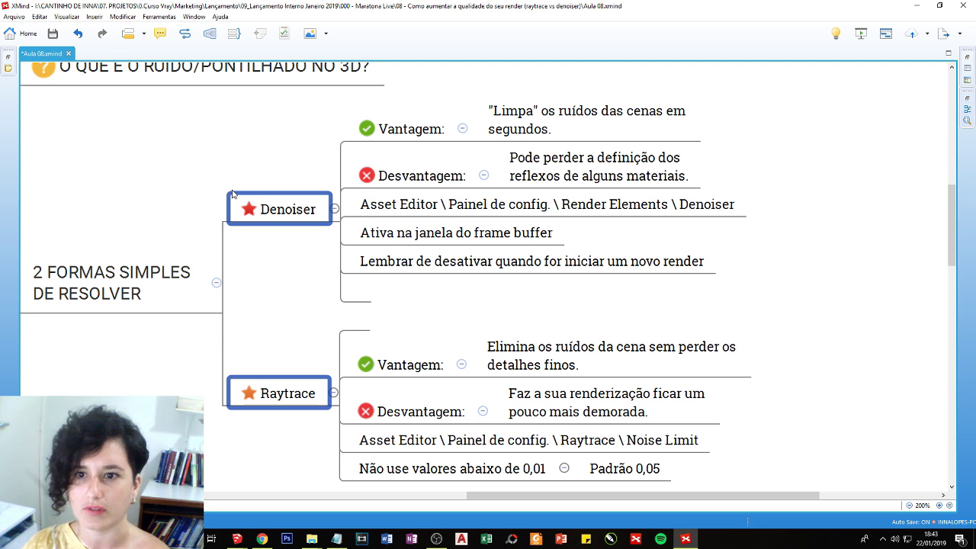
left_click_drag(290, 427, 225, 215)
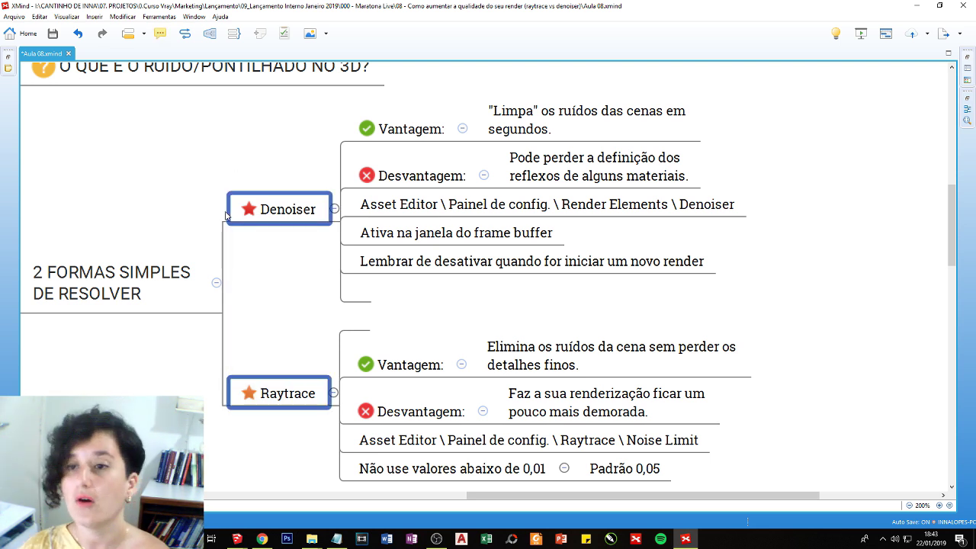
left_click(298, 220)
left_click(404, 138)
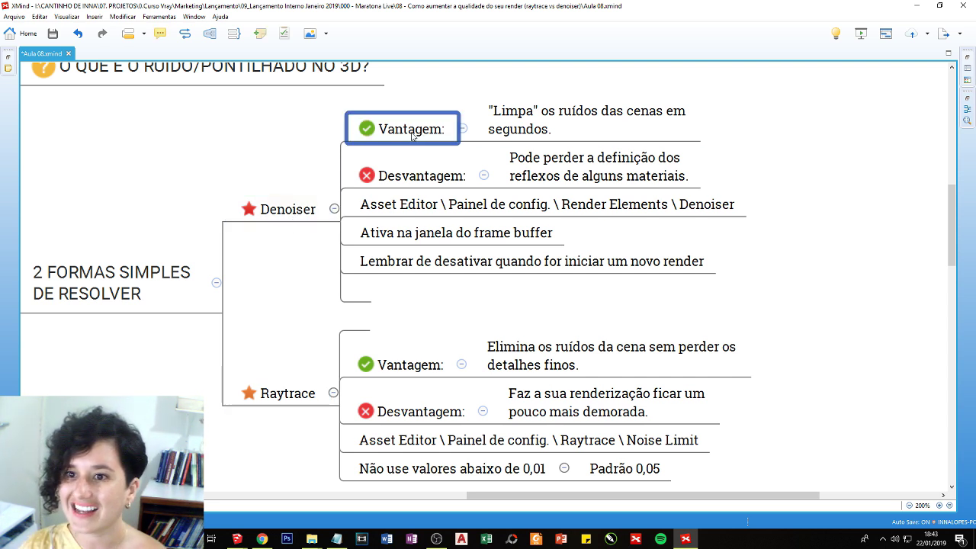
left_click(506, 124)
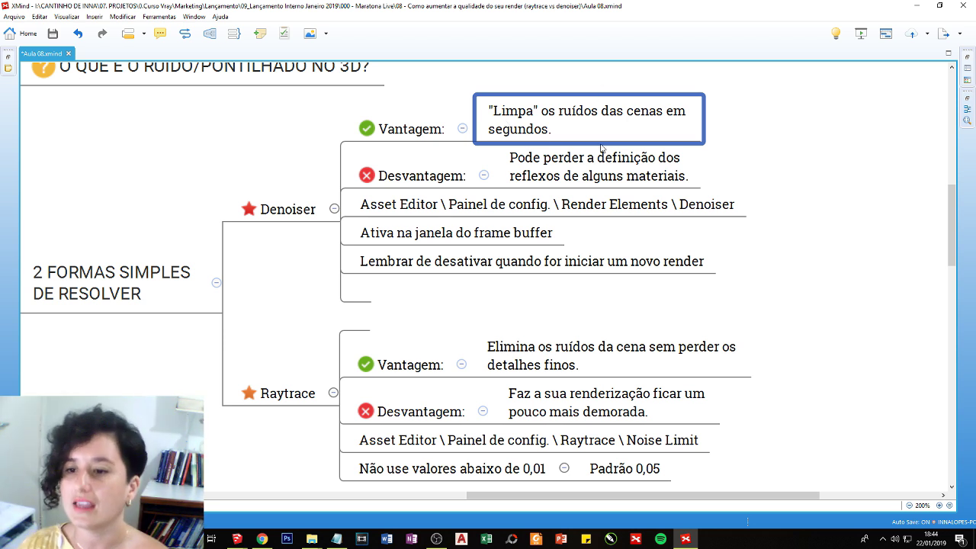
left_click(542, 399)
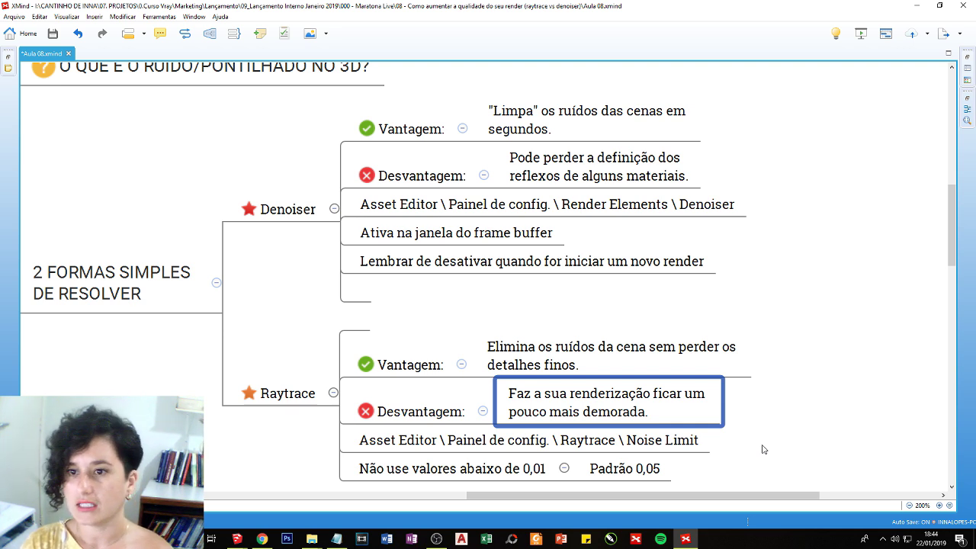
scroll(758, 432, "down", 3)
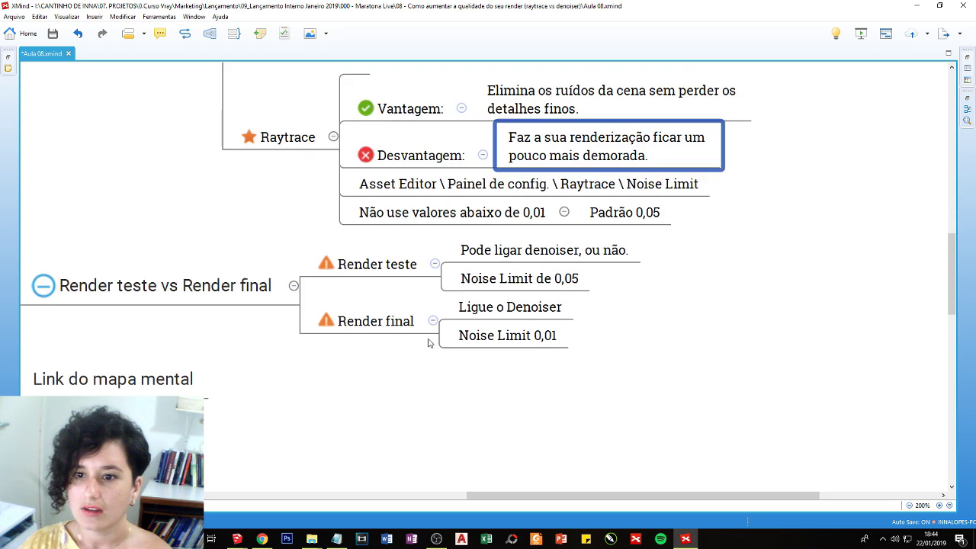
scroll(261, 321, "up", 1)
left_click(248, 346)
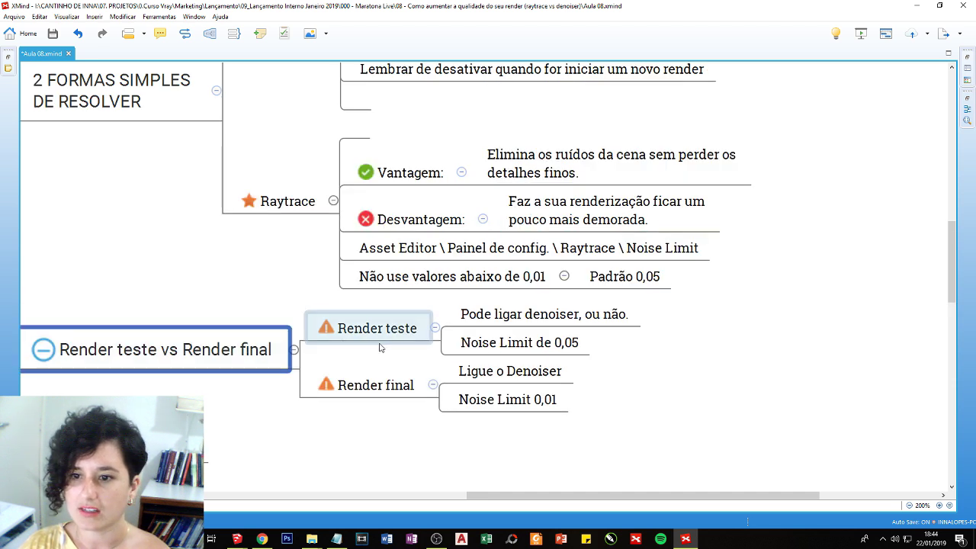
left_click(374, 384)
left_click(508, 412)
key("shift+Up")
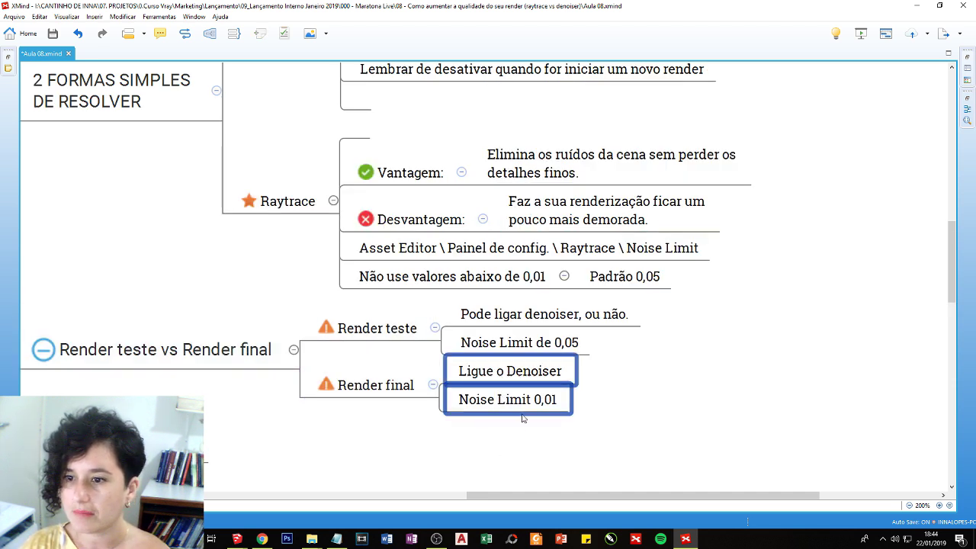
left_click(537, 405)
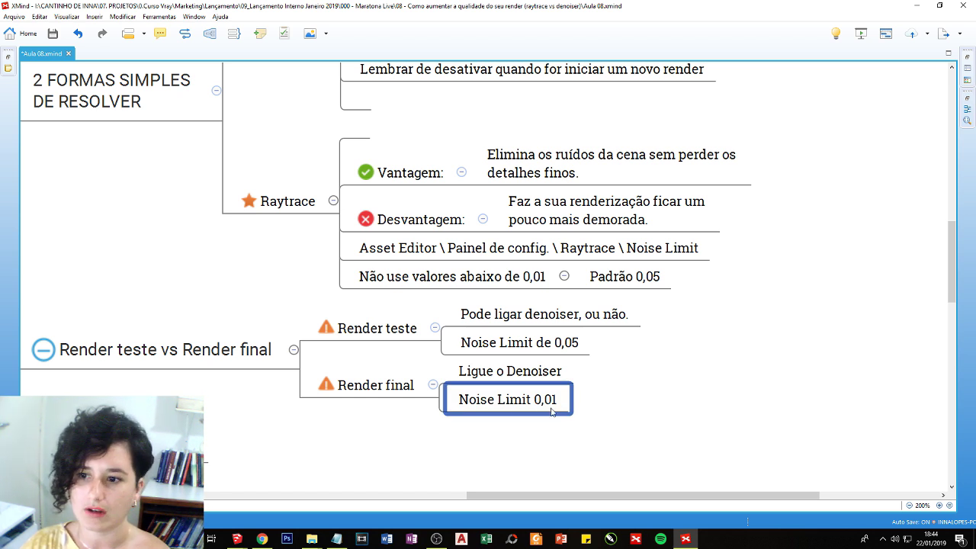
left_click(395, 343)
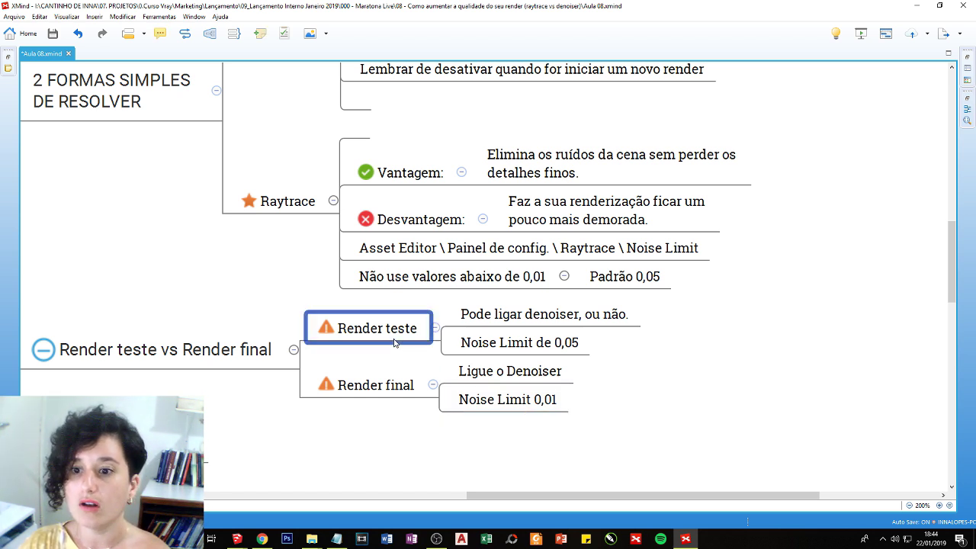
left_click(555, 321)
left_click(503, 341)
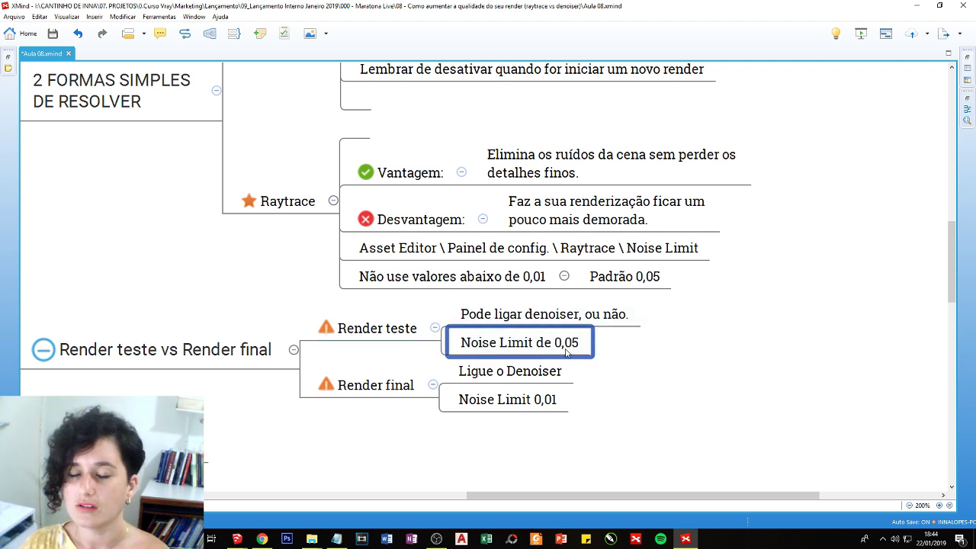
scroll(352, 351, "up", 2)
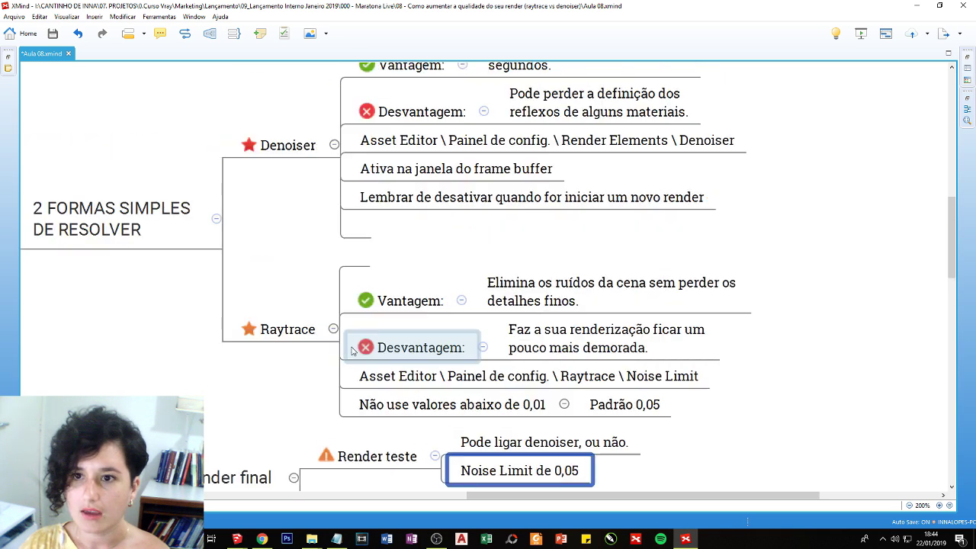
scroll(352, 351, "up", 1)
left_click(294, 388)
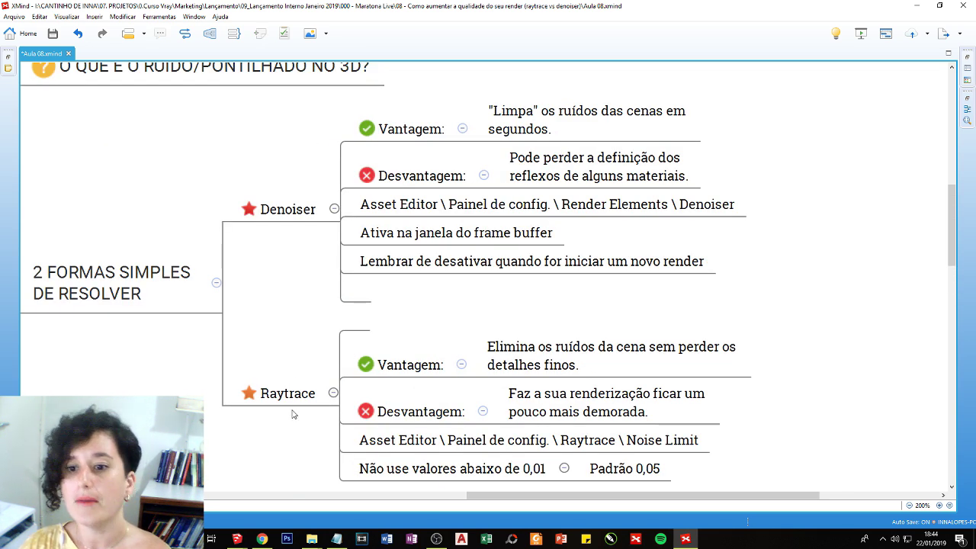
left_click(294, 393)
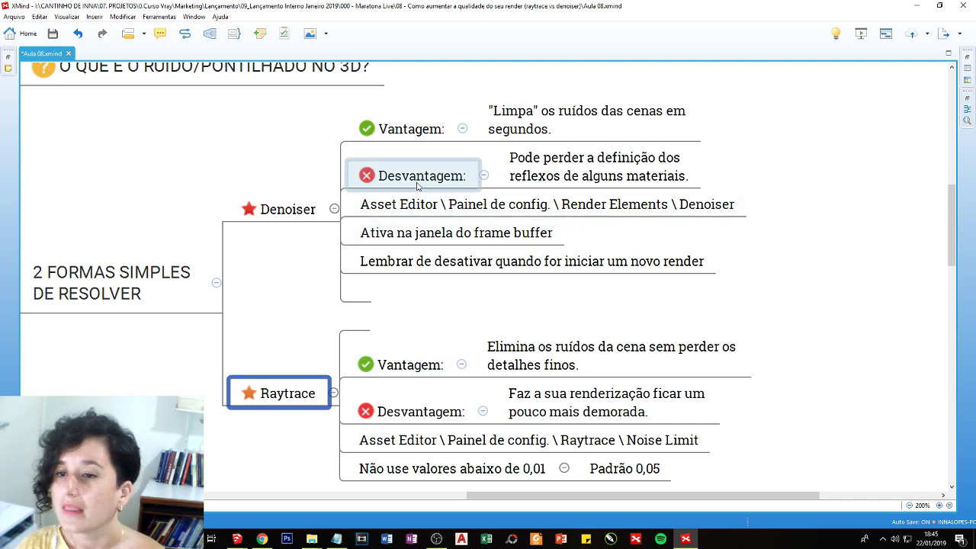
left_click(412, 138)
left_click(541, 121)
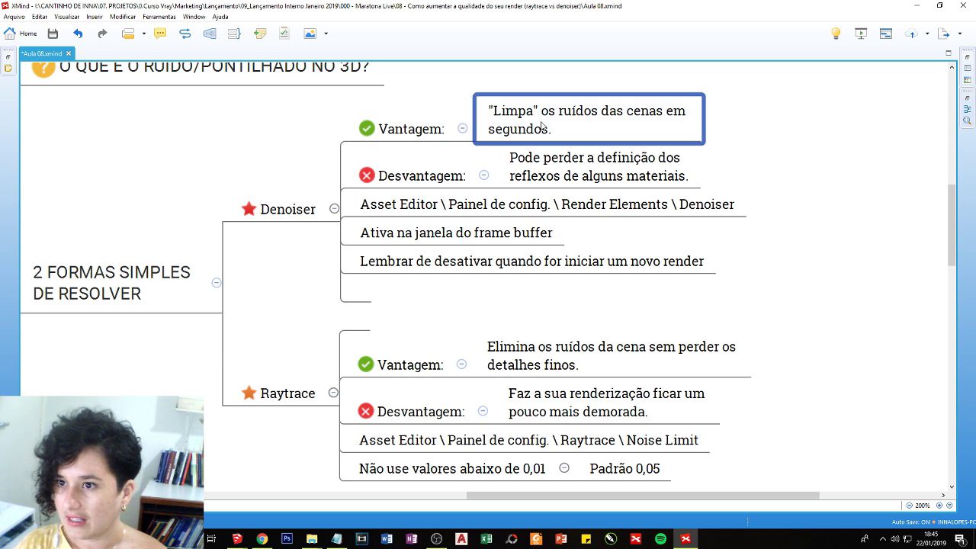
left_click(480, 168)
left_click(537, 168)
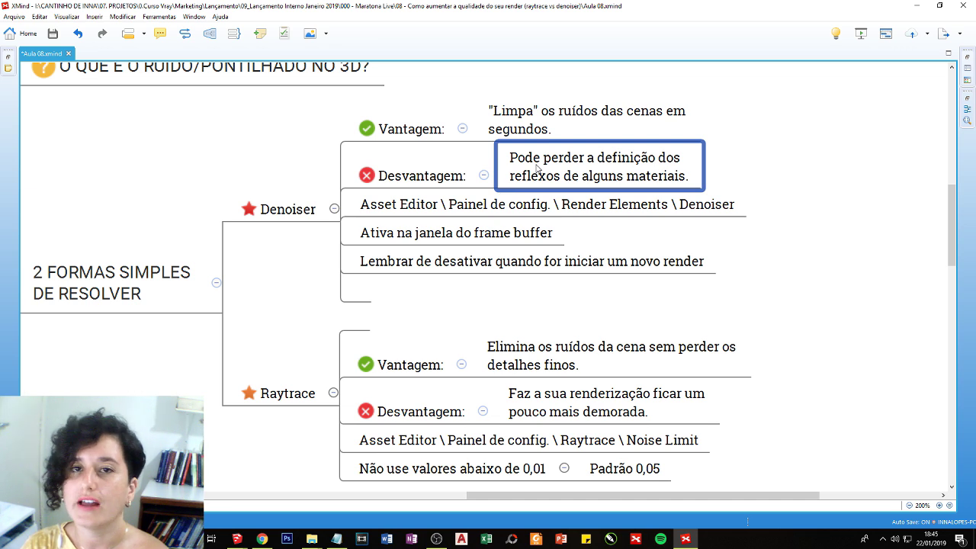
left_click(262, 538)
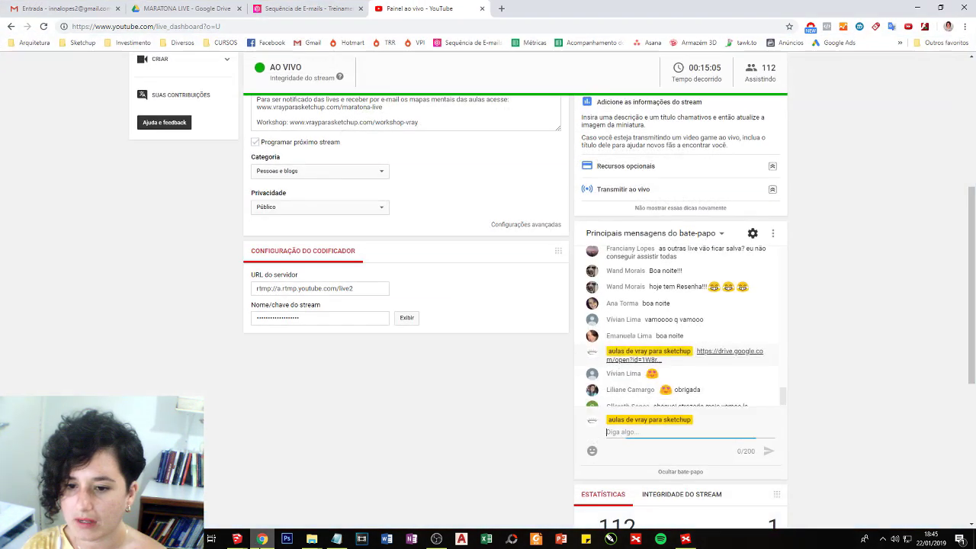
left_click(262, 538)
mouse_move(237, 538)
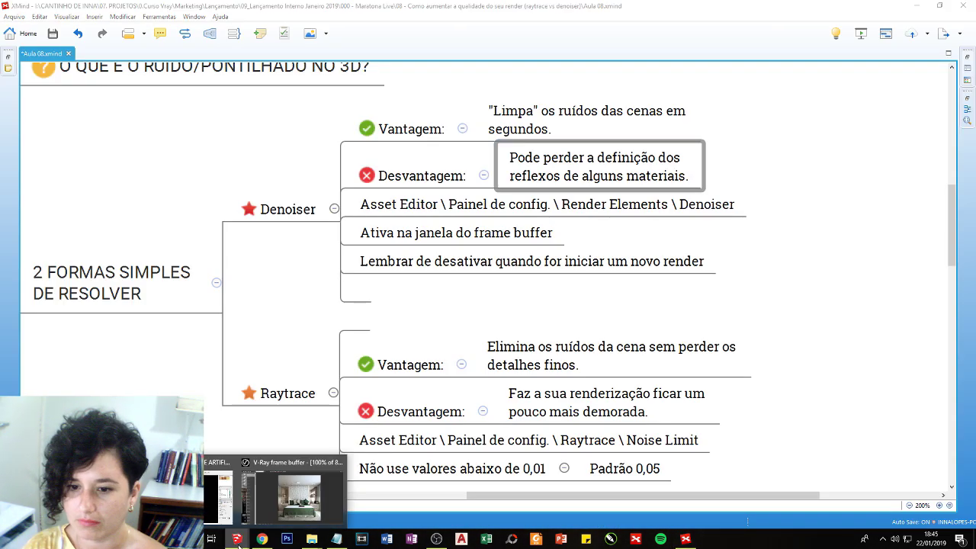
- Open the 0h 13m 35.1s bedroom render in the frame buffer, maximized and zoomed to 200%
left_click(206, 523)
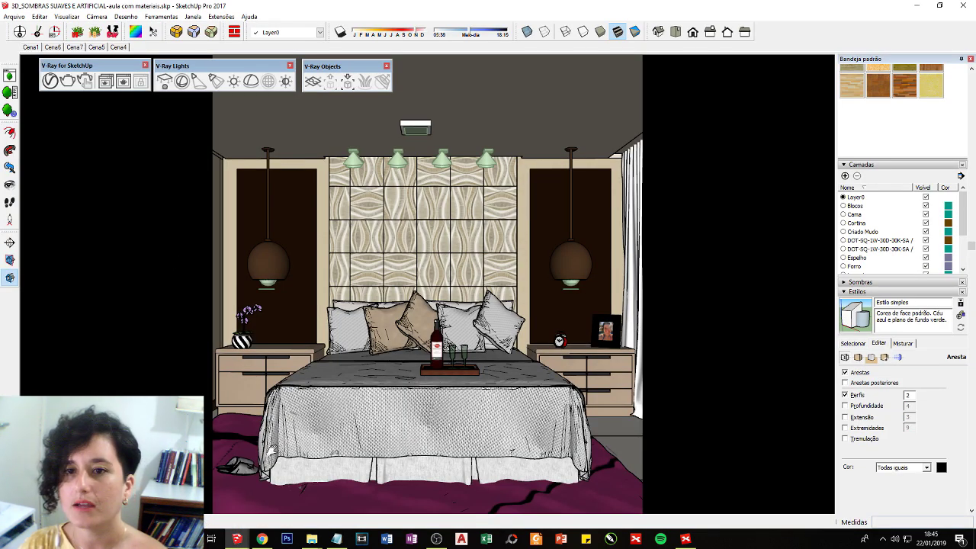
left_click(123, 81)
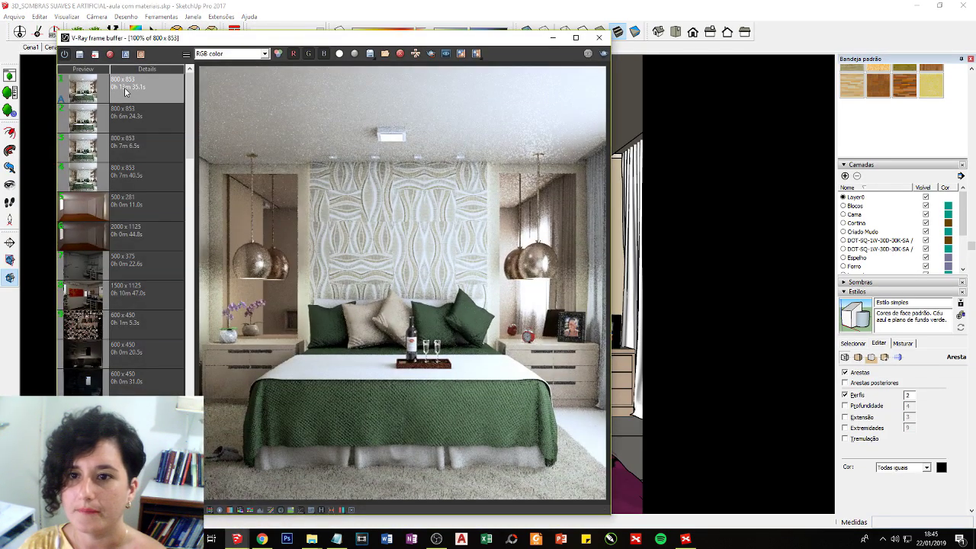
left_click_drag(289, 38, 347, 27)
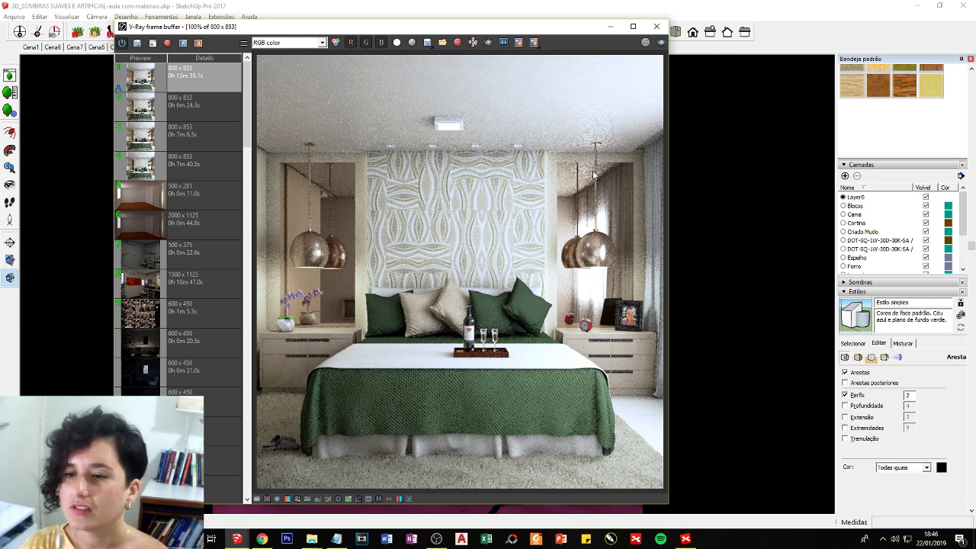
left_click(633, 26)
scroll(568, 180, "up", 1)
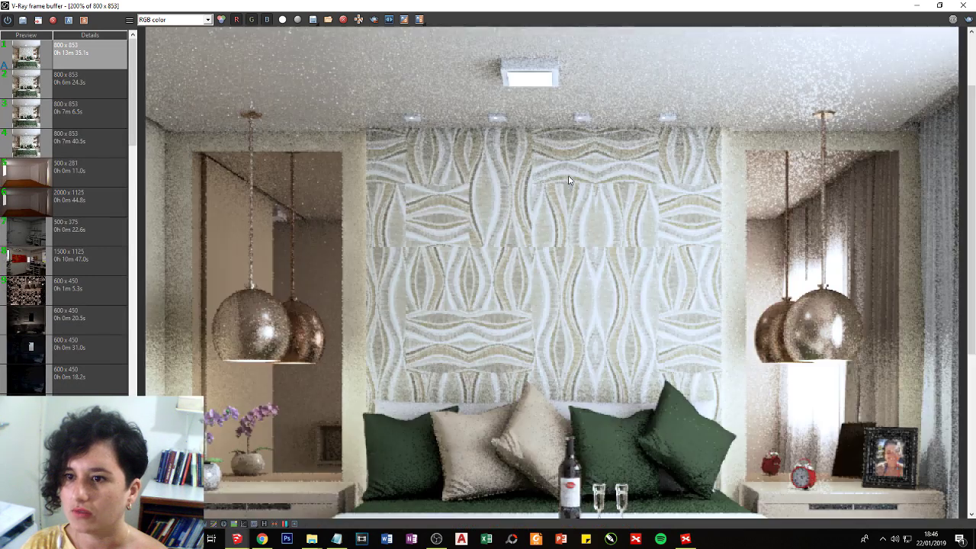
mouse_move(970, 160)
left_mouse_down()
mouse_move(973, 218)
mouse_move(953, 115)
left_mouse_up()
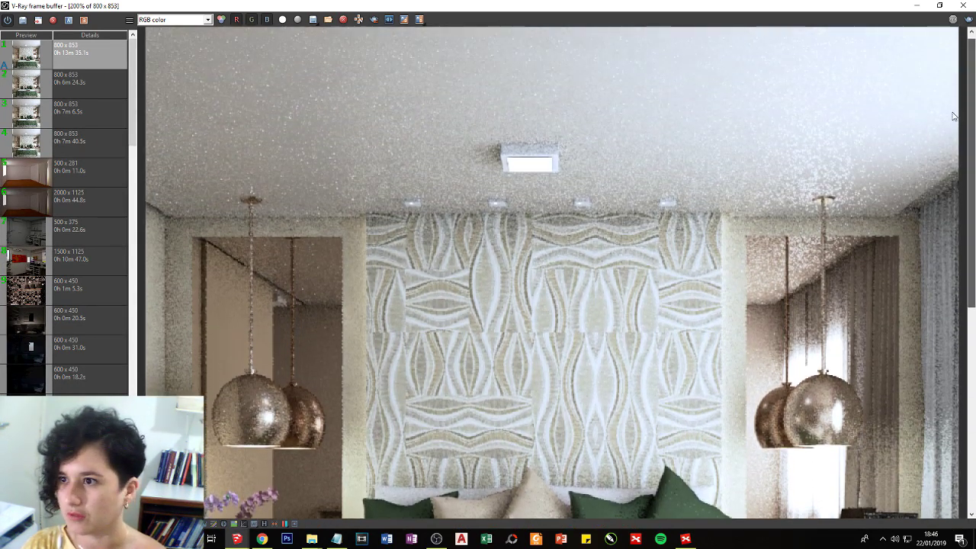
left_click(197, 19)
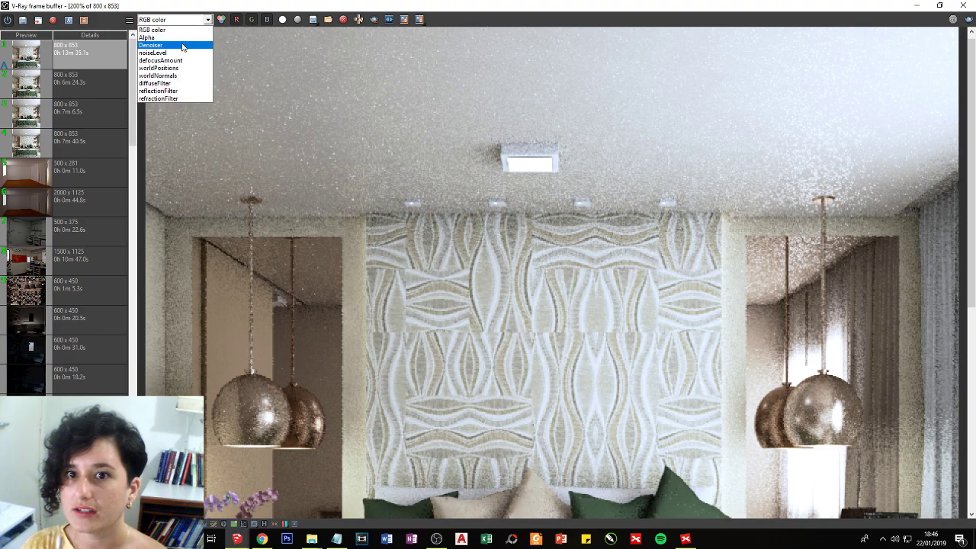
- Show the Denoiser channel at 400%, panning to the nightstand, pendant lamp and wallpaper
left_click(183, 48)
scroll(809, 306, "down", 2)
scroll(749, 414, "up", 3)
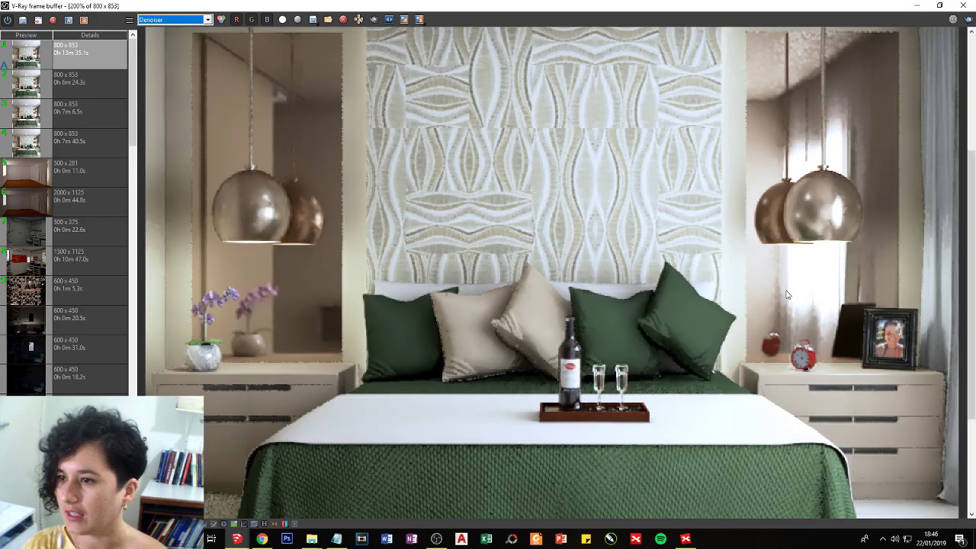
scroll(749, 414, "up", 2)
left_click_drag(664, 514, 732, 514)
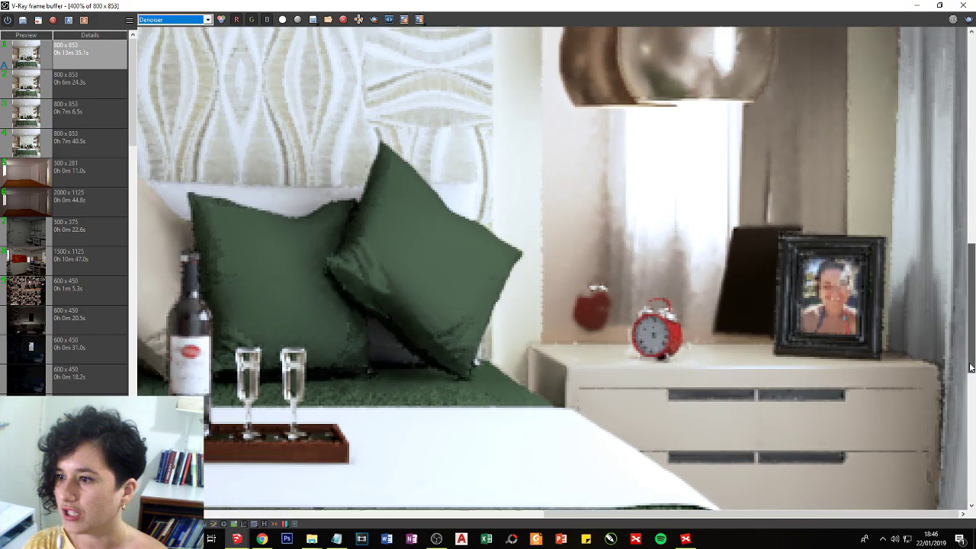
left_click_drag(970, 305, 970, 221)
- Switch to the raw RGB color channel, then back to Denoiser for comparison
left_click(166, 21)
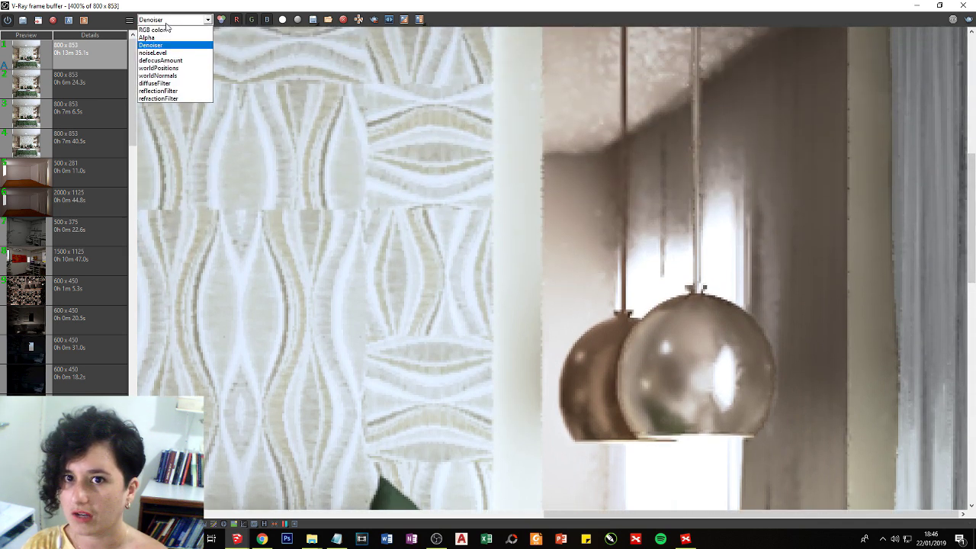
left_click(164, 31)
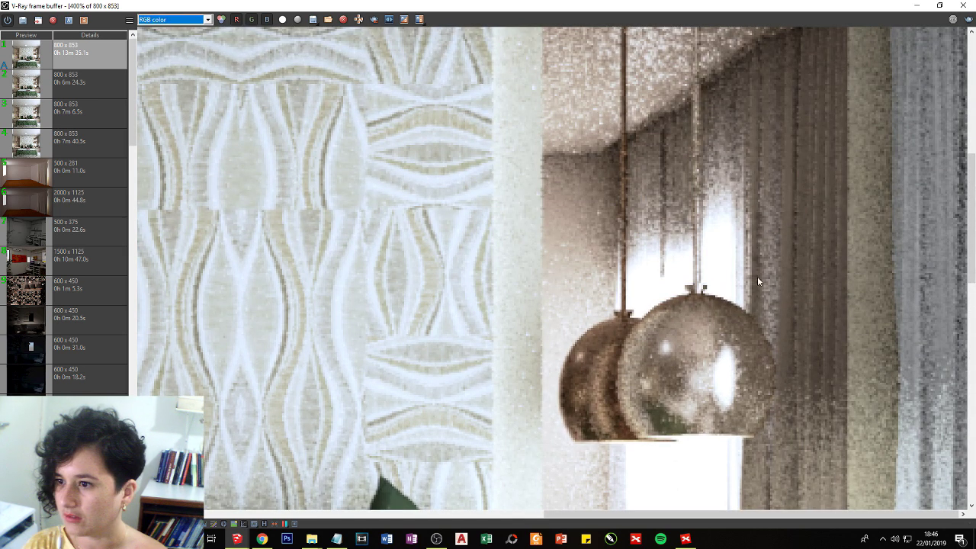
left_click(208, 19)
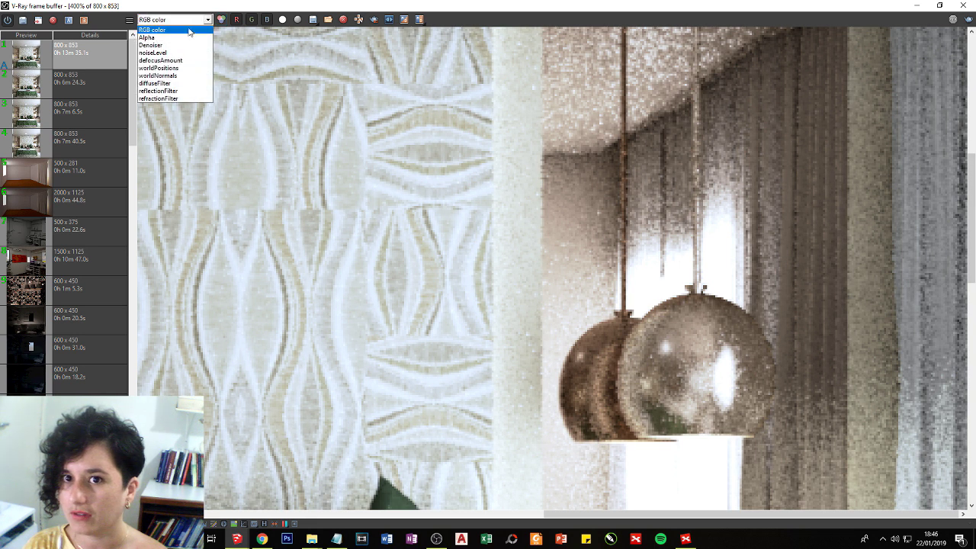
left_click(164, 40)
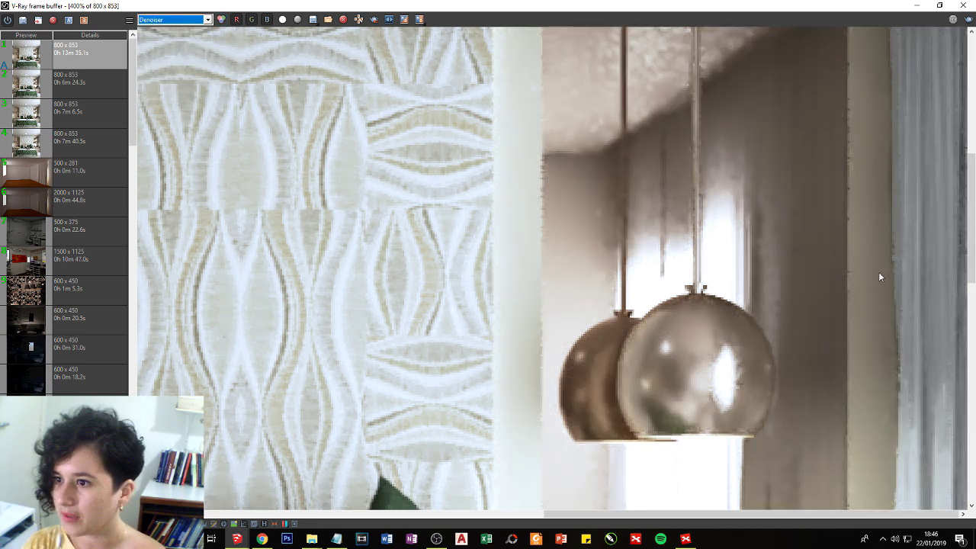
left_click_drag(969, 206, 967, 200)
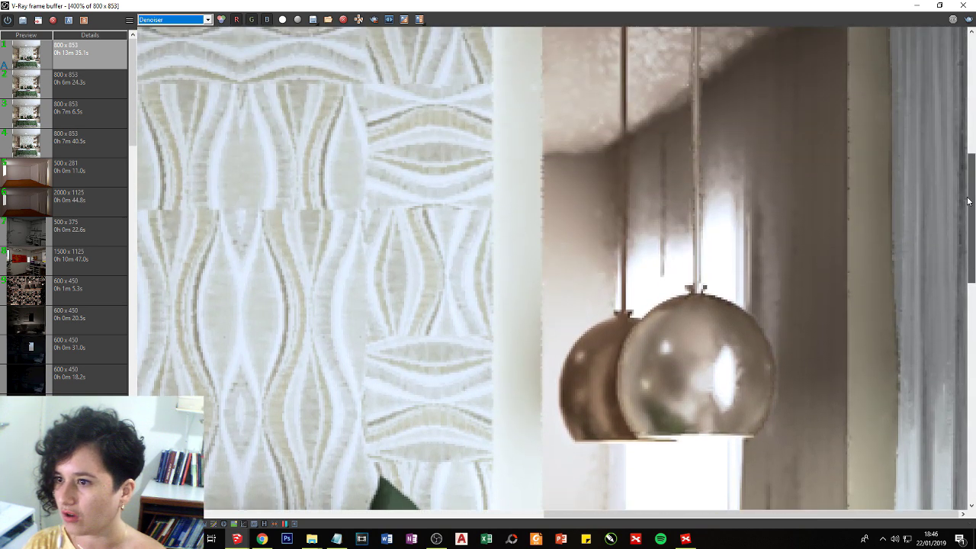
- Set the second history render as comparison A and slide the wipe divide across it
left_click(87, 80)
left_click(68, 19)
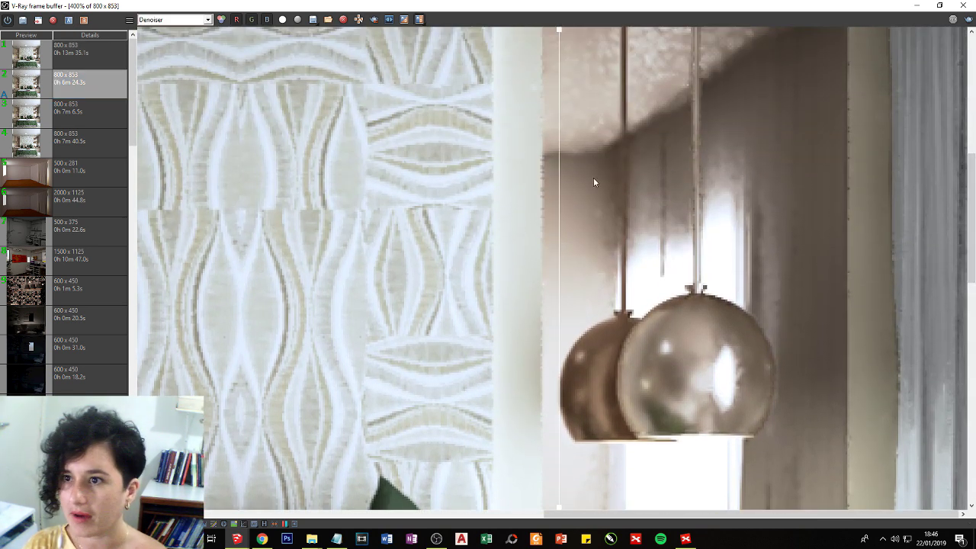
mouse_move(560, 180)
left_mouse_down()
mouse_move(838, 180)
mouse_move(474, 179)
left_mouse_up()
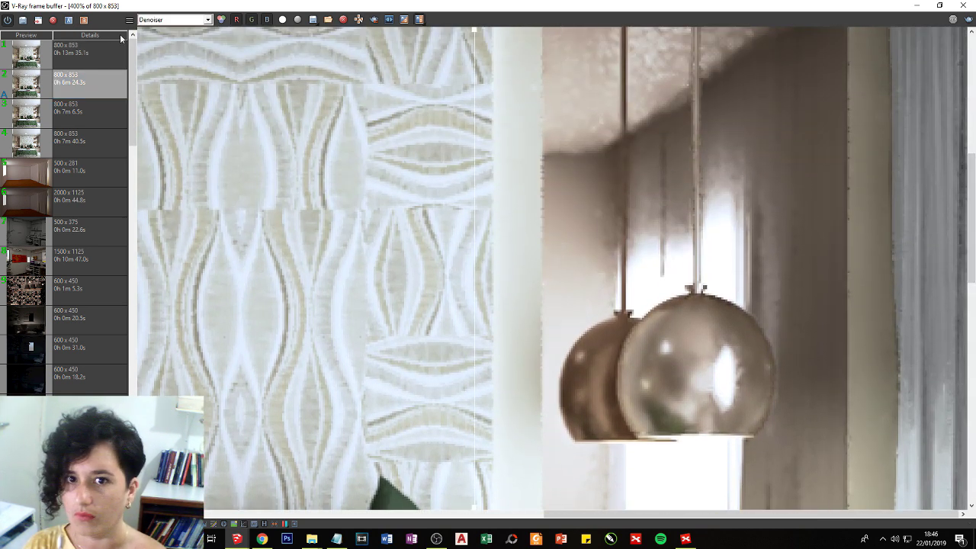
left_click(51, 52)
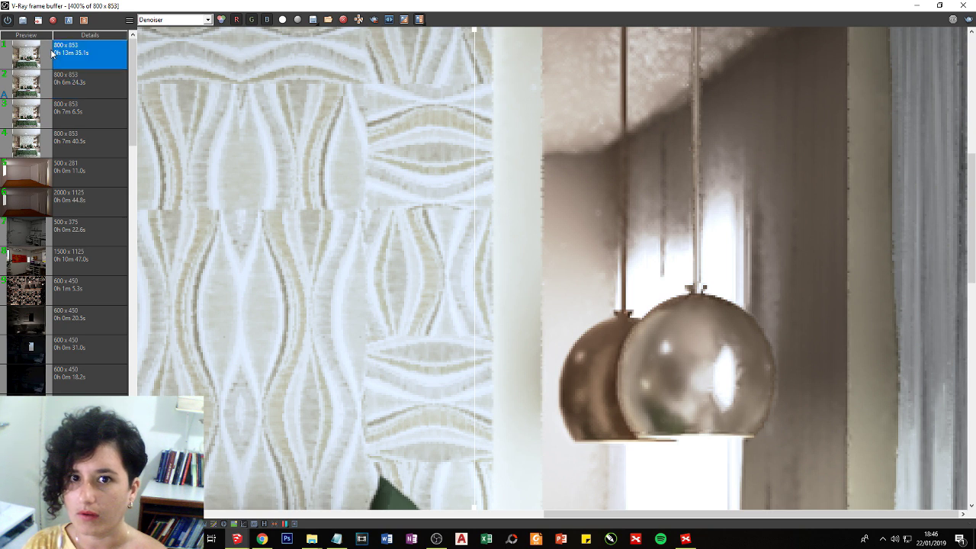
scroll(84, 191, "down", 2)
scroll(466, 228, "down", 2)
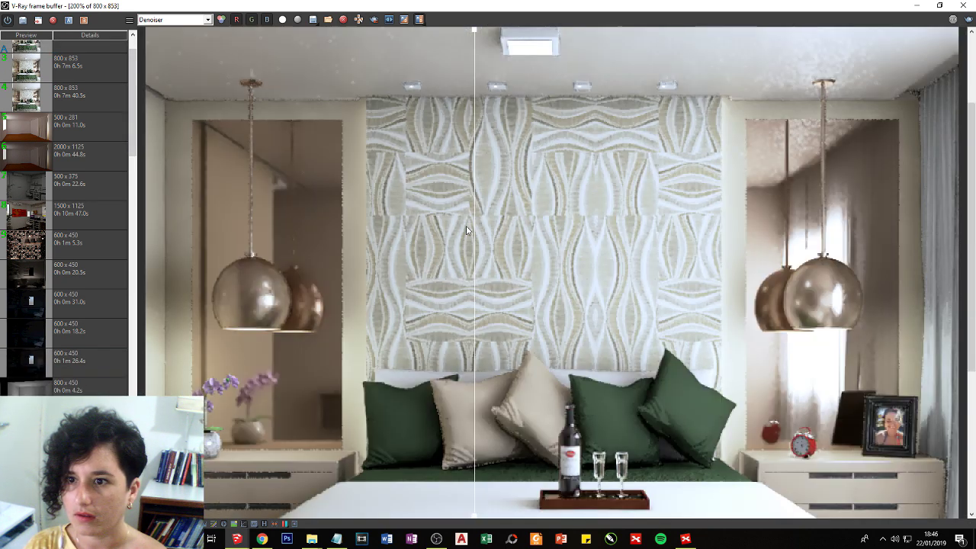
- Load the 7m 6.5s render into the view and reposition the wipe line
double_click(71, 74)
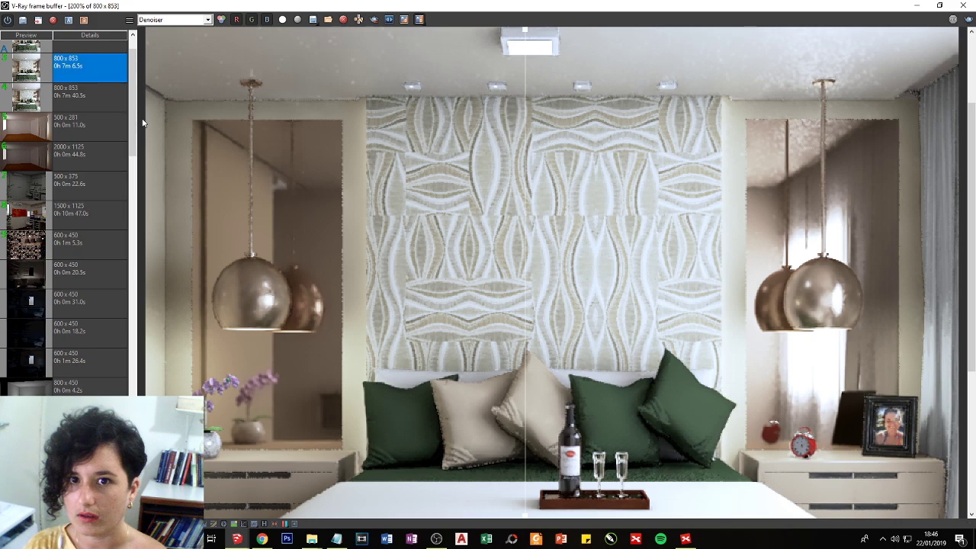
scroll(316, 168, "down", 4)
scroll(316, 168, "down", 2)
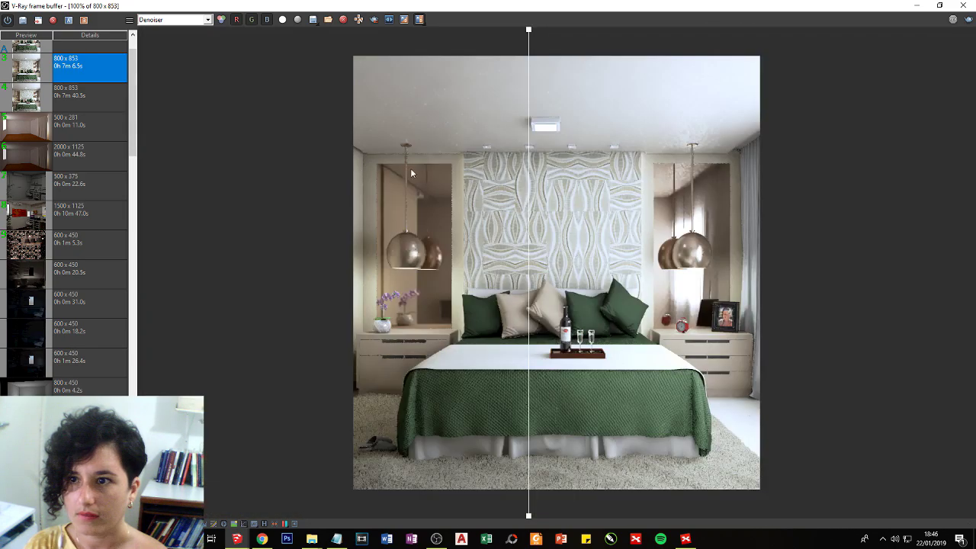
left_click(532, 183)
left_click_drag(532, 183, 650, 182)
- Set the 13m 35.1s render as side B and zoom to 400% on the pendant lamps
scroll(107, 101, "up", 1)
scroll(108, 101, "up", 2)
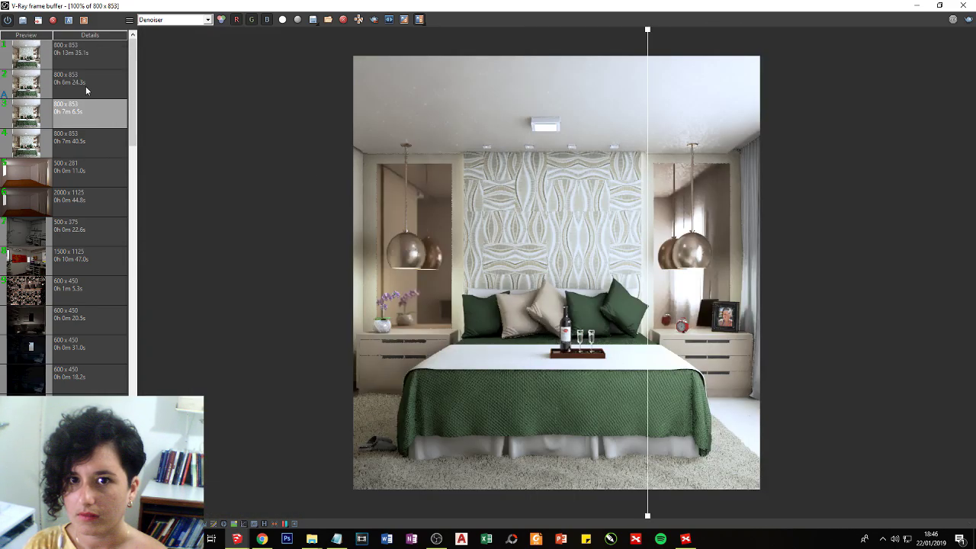
left_click(80, 60)
left_click(84, 19)
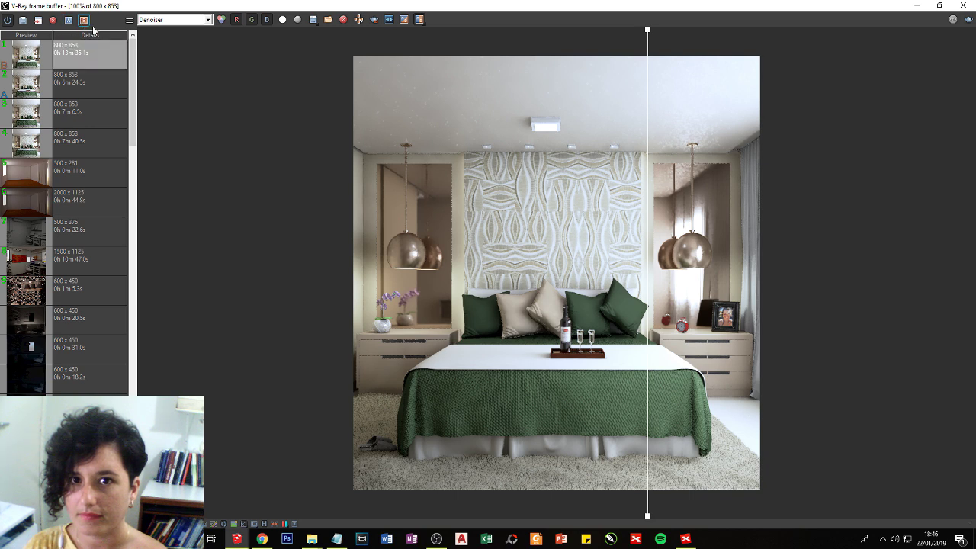
scroll(710, 173, "up", 1)
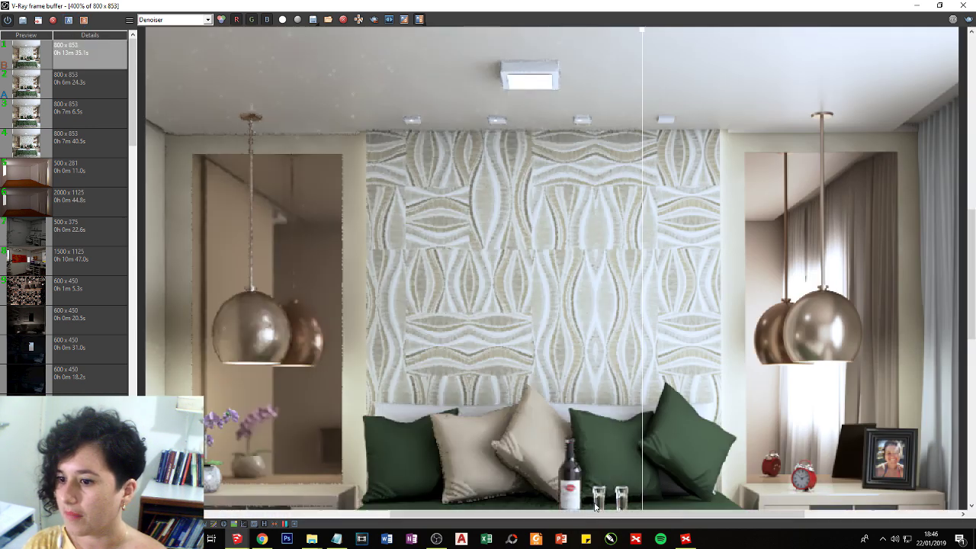
scroll(602, 488, "up", 1)
left_click_drag(608, 515, 760, 514)
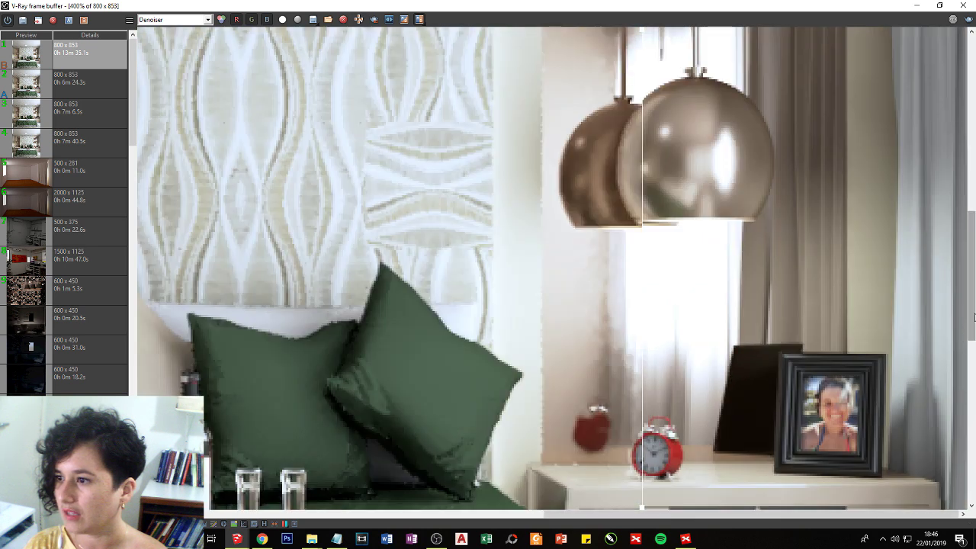
left_click_drag(970, 305, 970, 251)
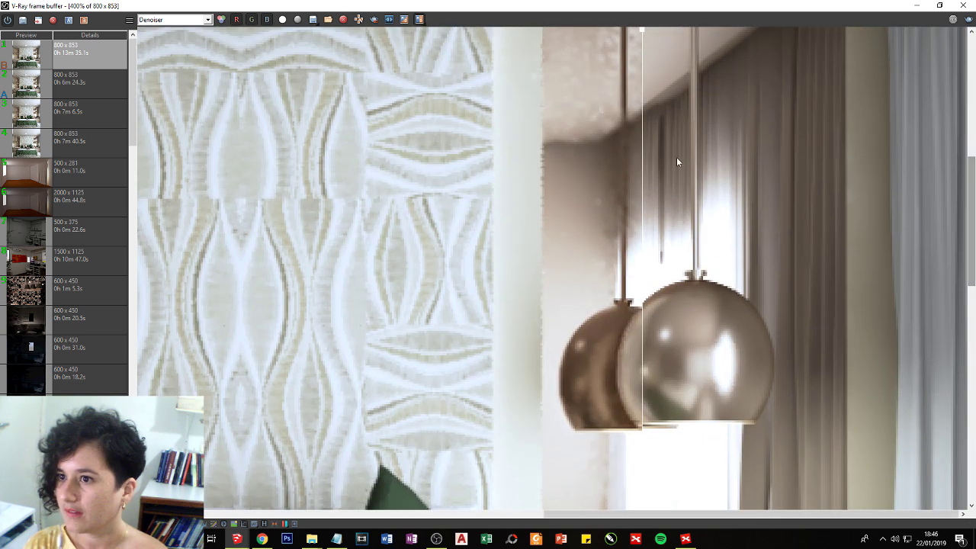
- Sweep the A/B wipe line back and forth across the lamps to compare reflections
left_click_drag(645, 174, 892, 202)
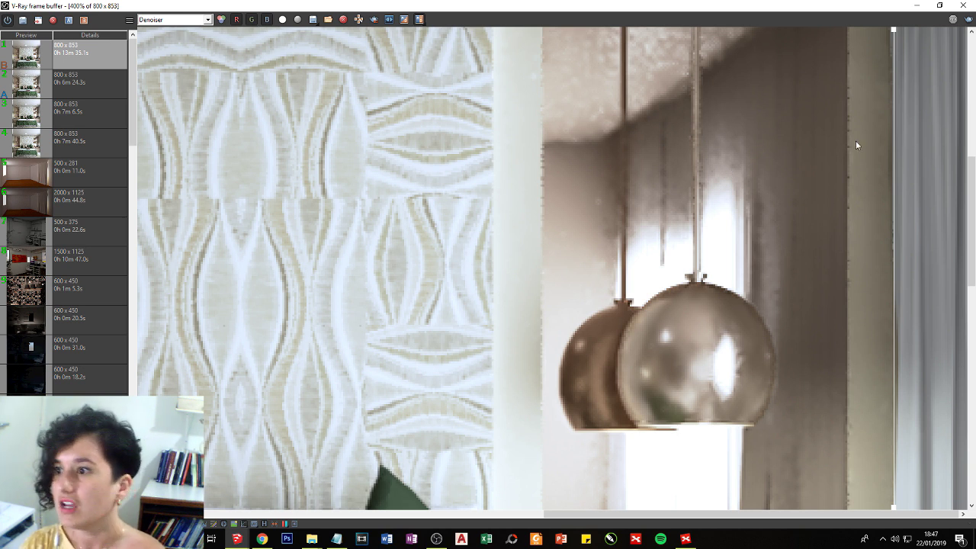
mouse_move(891, 158)
left_mouse_down()
mouse_move(820, 191)
mouse_move(503, 200)
left_mouse_up()
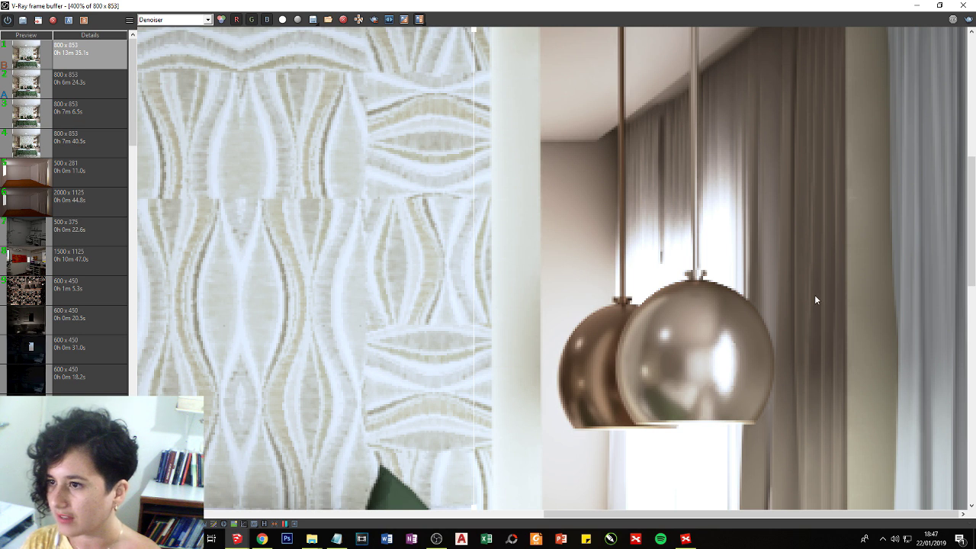
mouse_move(474, 266)
left_mouse_down()
mouse_move(866, 266)
mouse_move(470, 244)
mouse_move(859, 246)
left_mouse_up()
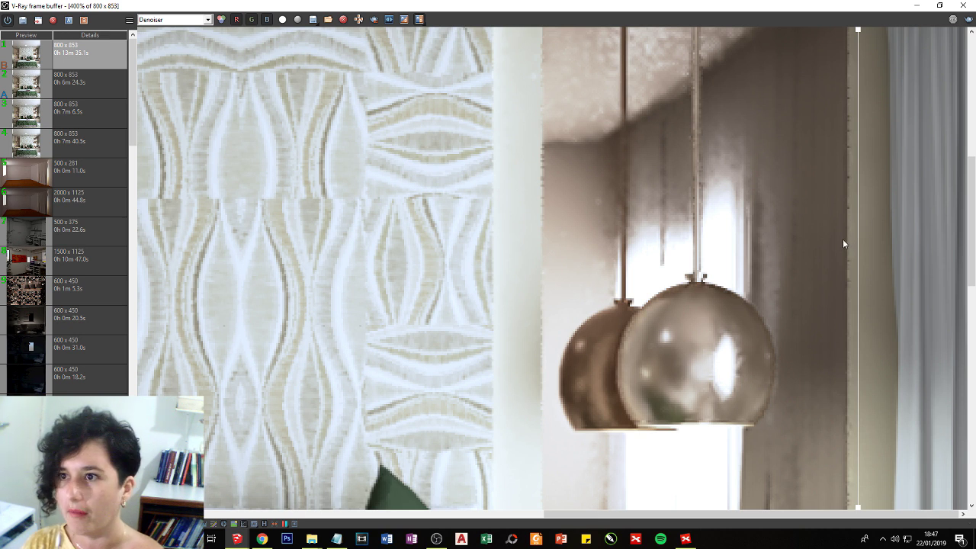
mouse_move(860, 241)
left_mouse_down()
mouse_move(607, 222)
mouse_move(866, 250)
mouse_move(381, 229)
mouse_move(901, 238)
mouse_move(514, 185)
mouse_move(926, 253)
left_mouse_up()
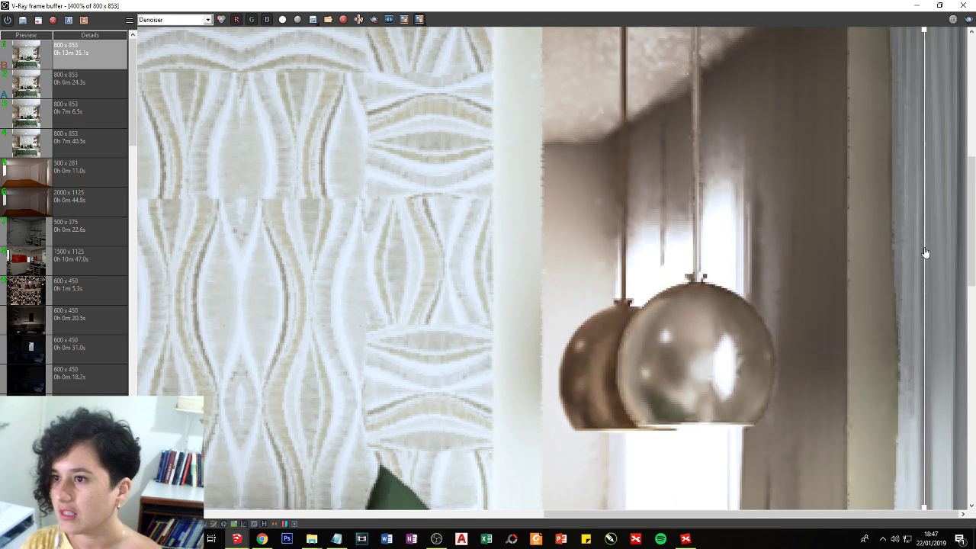
- Shift the split toward the wallpaper, then select XMind's Denoiser drawback about reflection definition
scroll(812, 244, "down", 2)
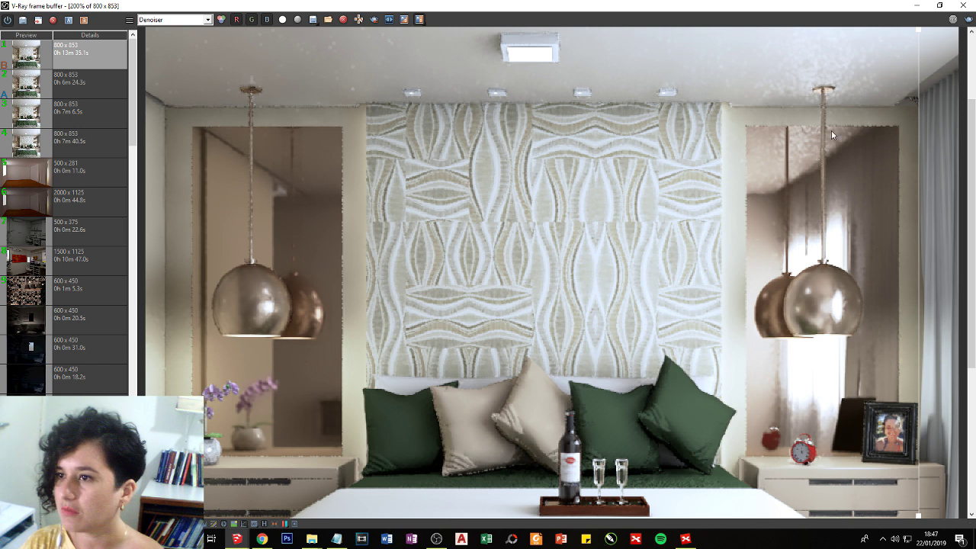
scroll(900, 108, "up", 1)
left_click_drag(910, 124, 553, 190)
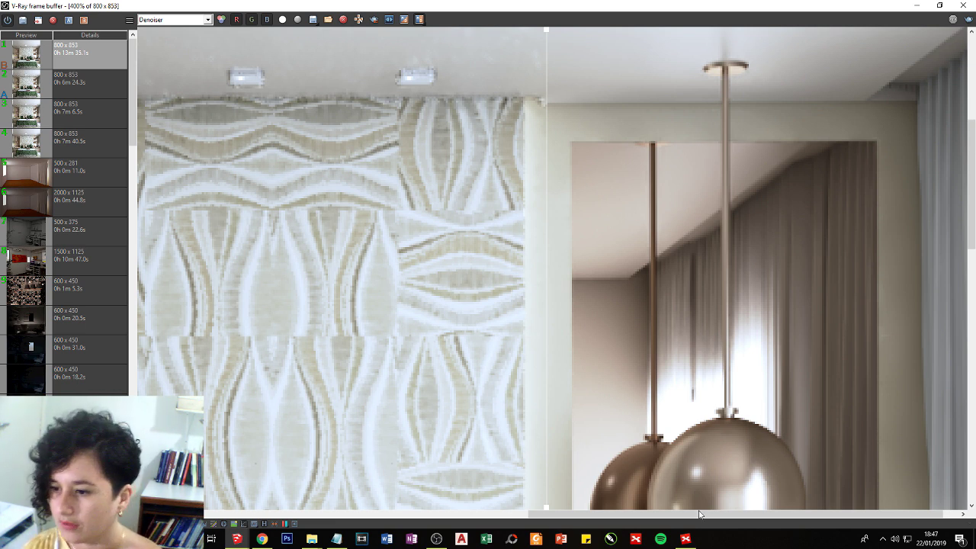
left_click(686, 539)
left_click(571, 183)
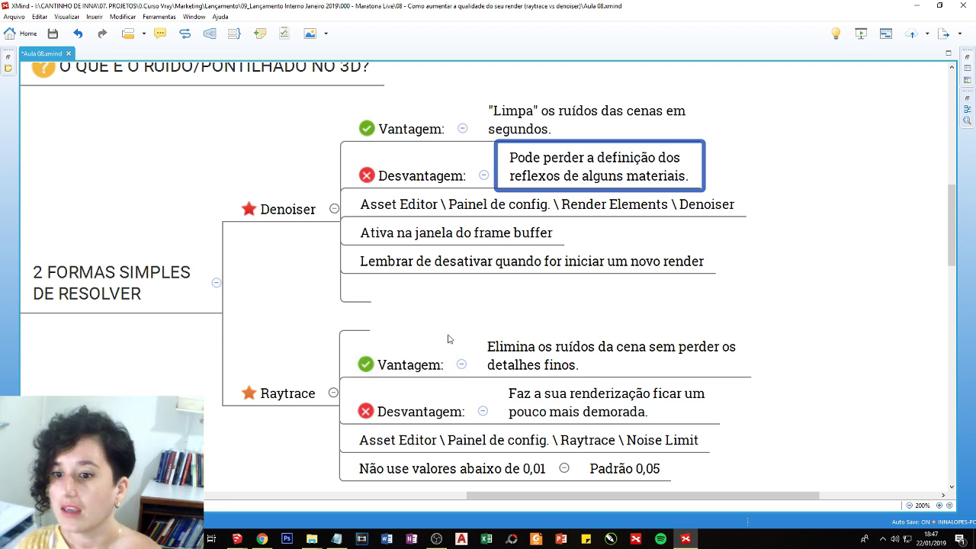
- Deselect the reflection note and select the noise question topic in XMind
left_click(771, 320)
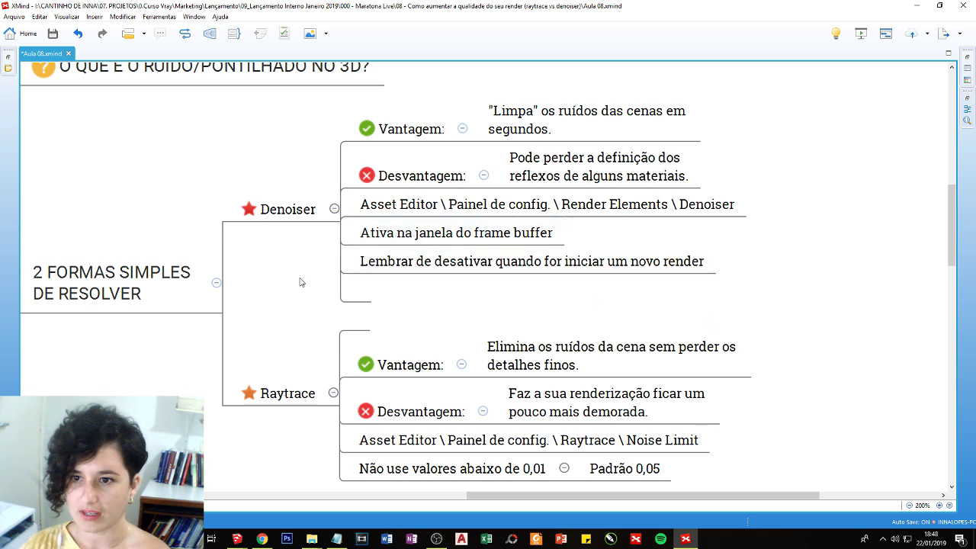
scroll(352, 320, "up", 2)
left_click_drag(495, 495, 374, 497)
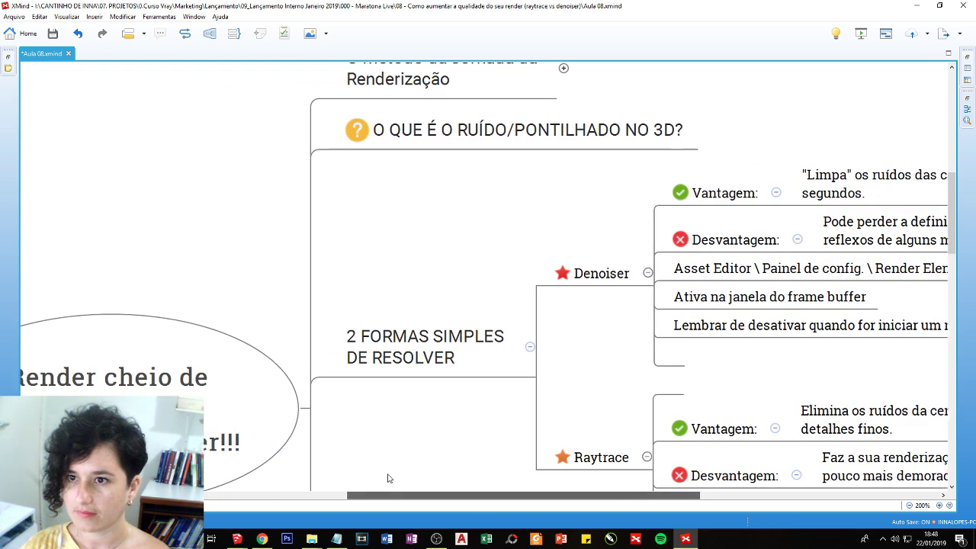
scroll(410, 455, "up", 2)
left_click(414, 204)
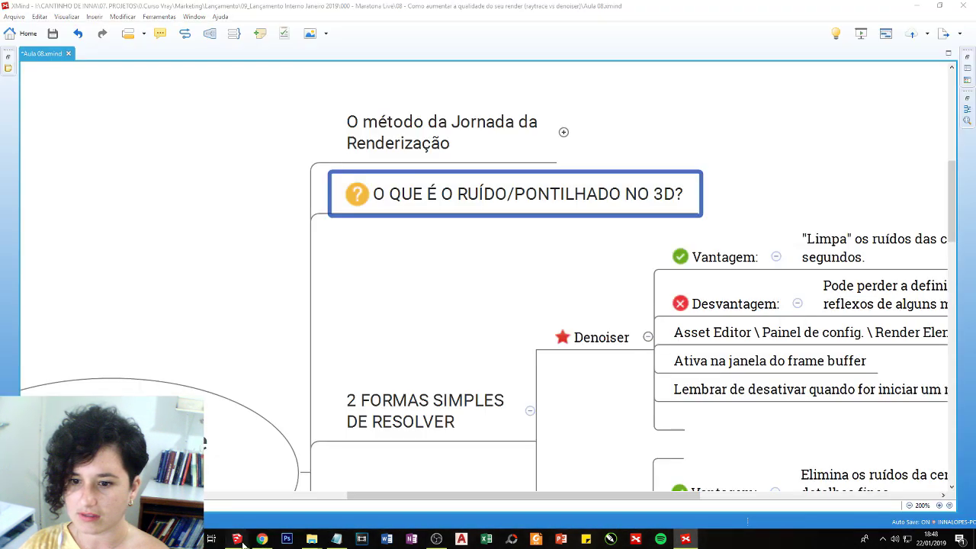
- Switch the frame buffer render to the raw RGB color channel, then return to XMind
mouse_move(236, 539)
left_click(289, 474)
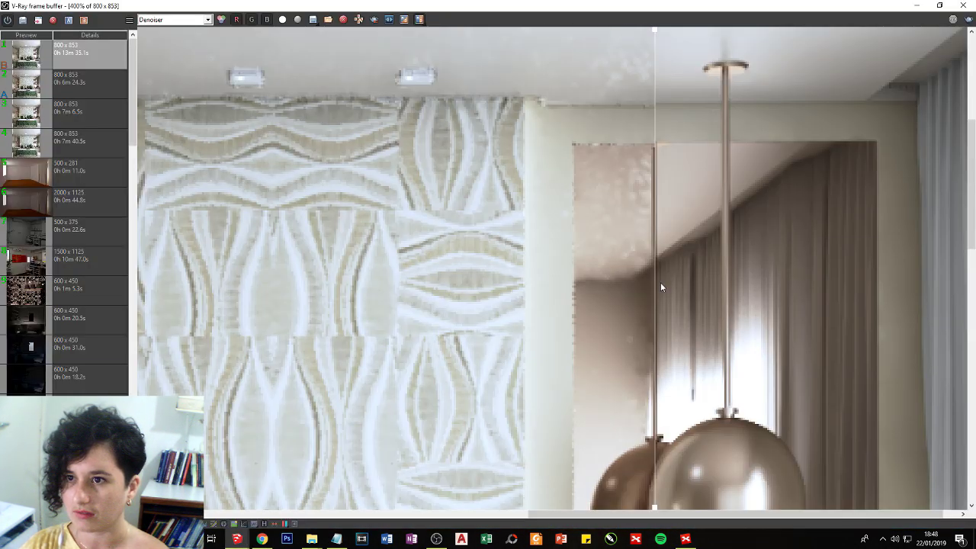
scroll(523, 274, "down", 5)
left_click(207, 19)
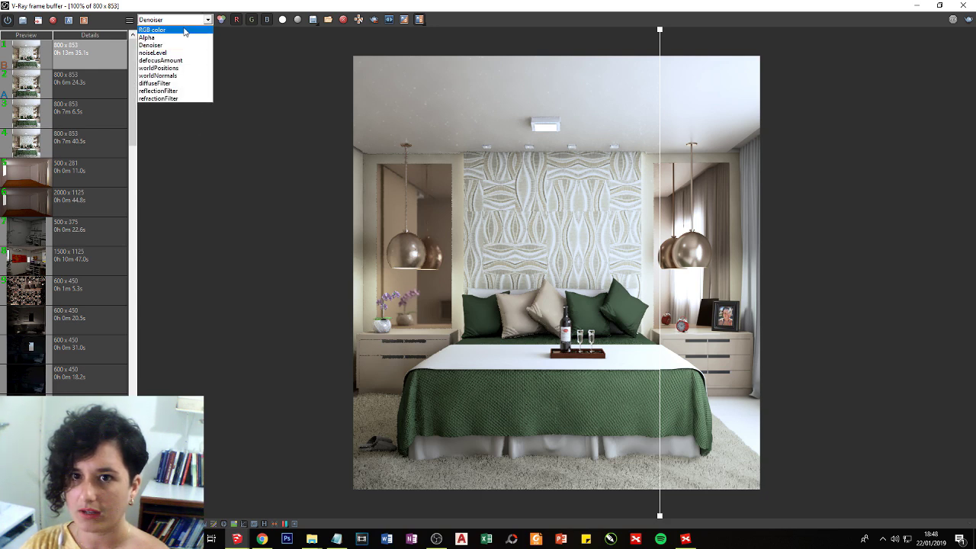
left_click(164, 28)
scroll(553, 128, "up", 3)
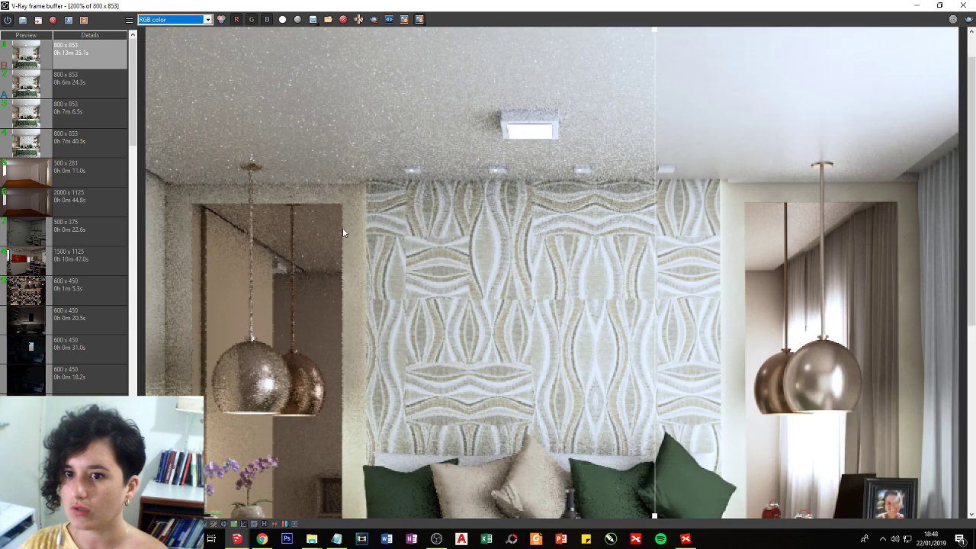
left_click(685, 538)
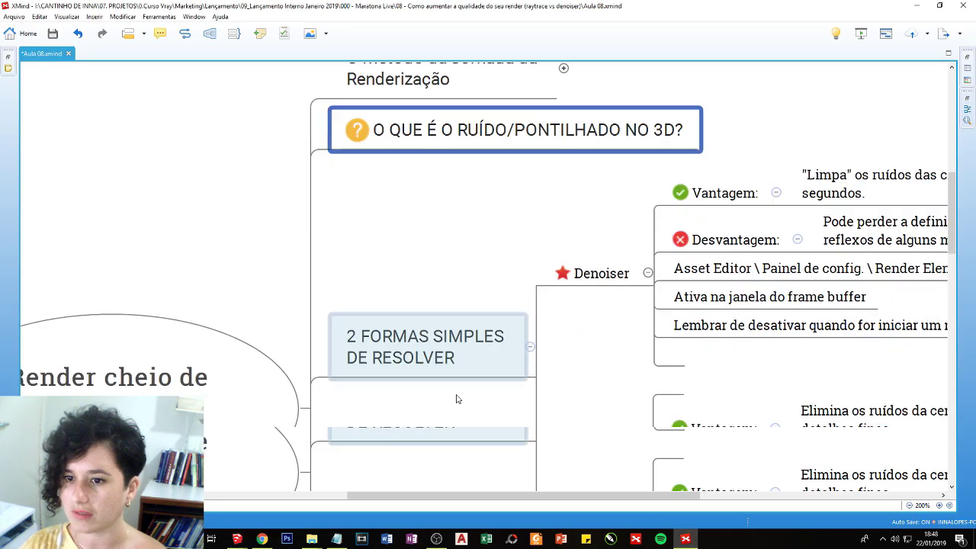
- Select the 2 FORMAS SIMPLES DE RESOLVER, Denoiser and Raytrace topics in the map
left_click(461, 358)
left_click_drag(474, 495, 528, 466)
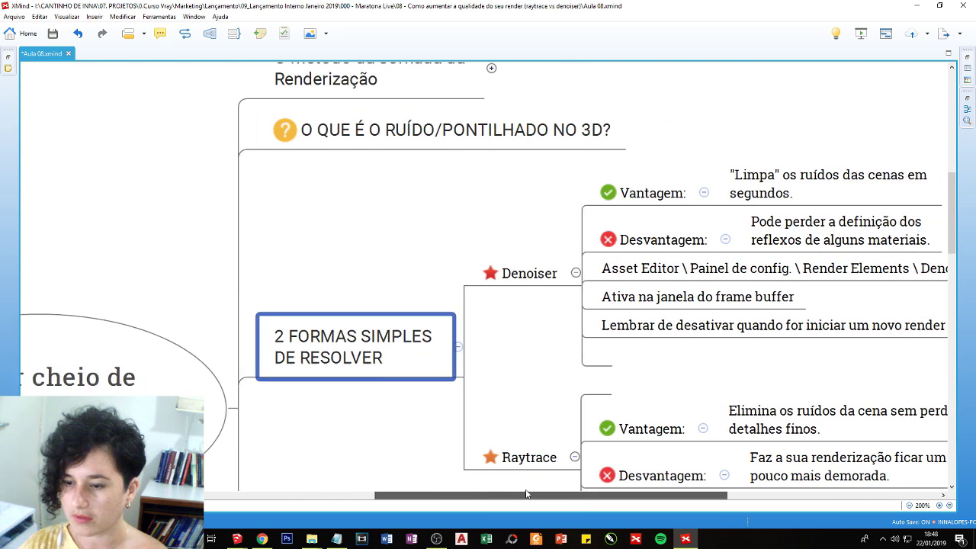
scroll(428, 433, "down", 2)
left_click(346, 400)
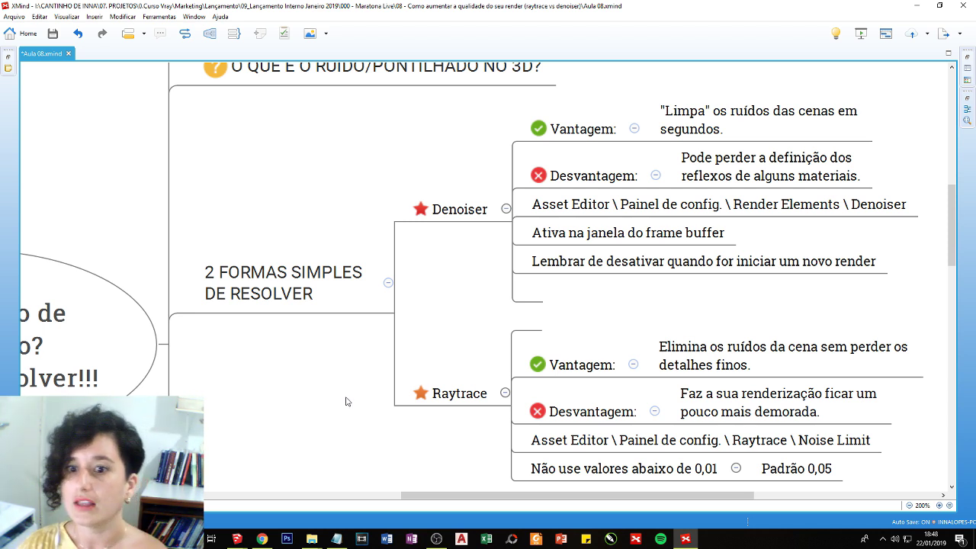
left_click_drag(447, 494, 463, 495)
left_click(417, 210)
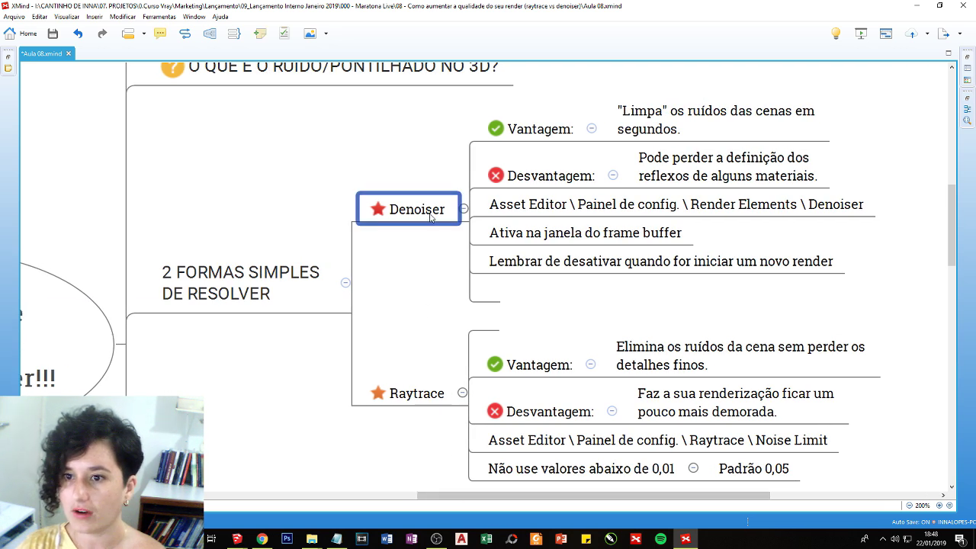
left_click(414, 393)
scroll(422, 350, "up", 2)
left_click(425, 284)
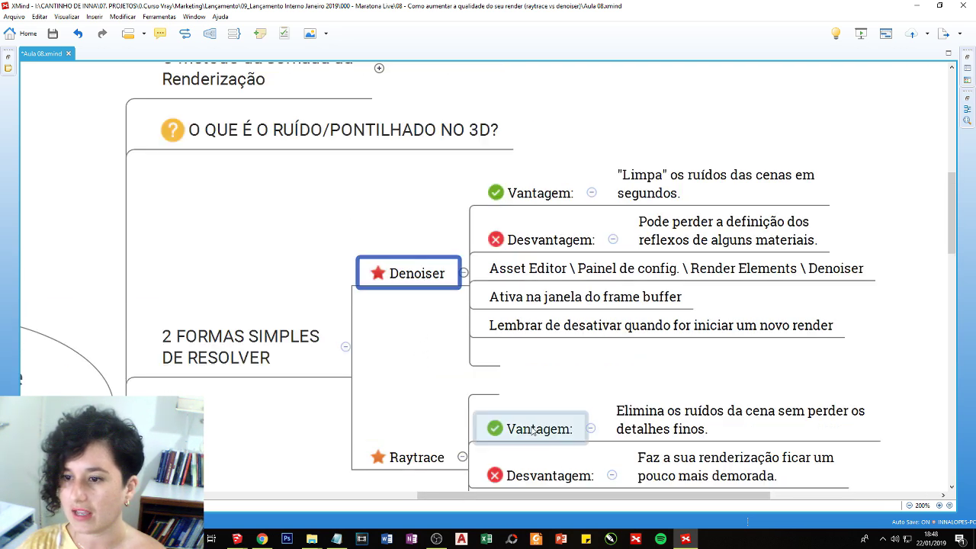
left_click_drag(557, 500, 600, 500)
- Go over the Denoiser advantage, Raytrace's slower-render drawback and Denoiser's reflection-loss drawback
left_click(459, 196)
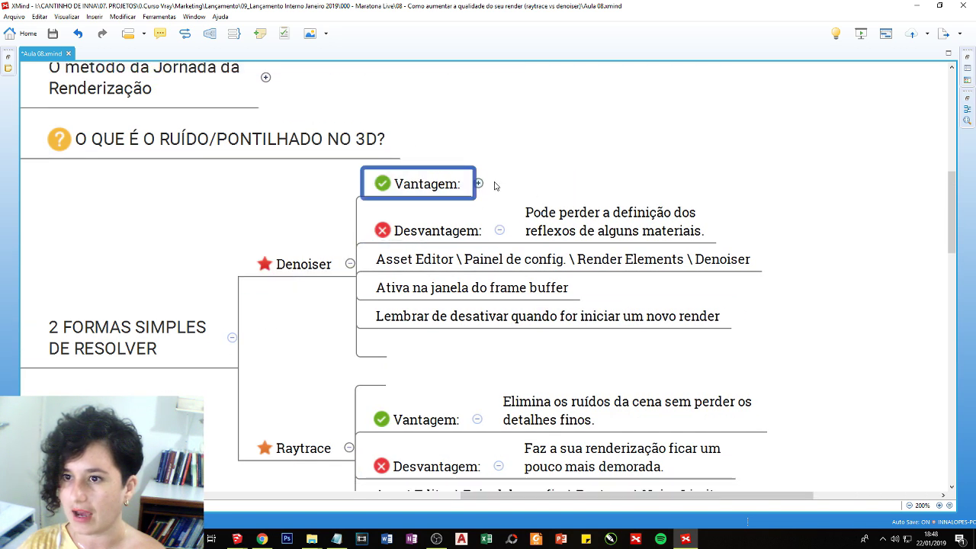
left_click(539, 186)
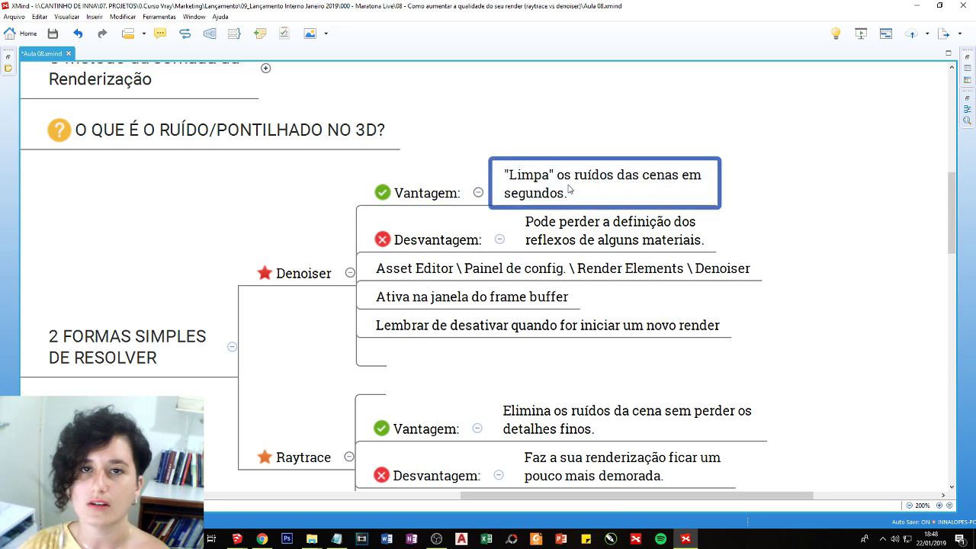
left_click(303, 457)
scroll(305, 457, "down", 2)
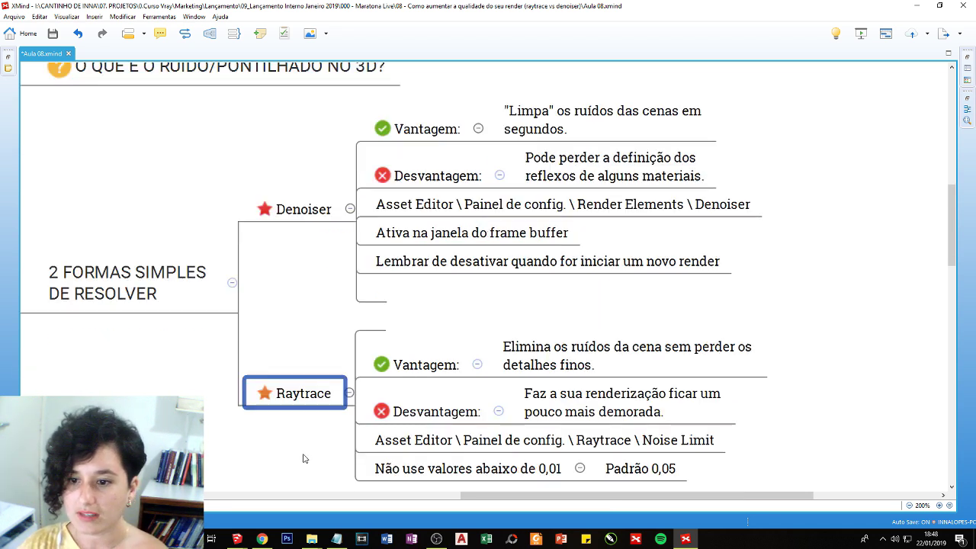
left_click(430, 412)
left_click(554, 407)
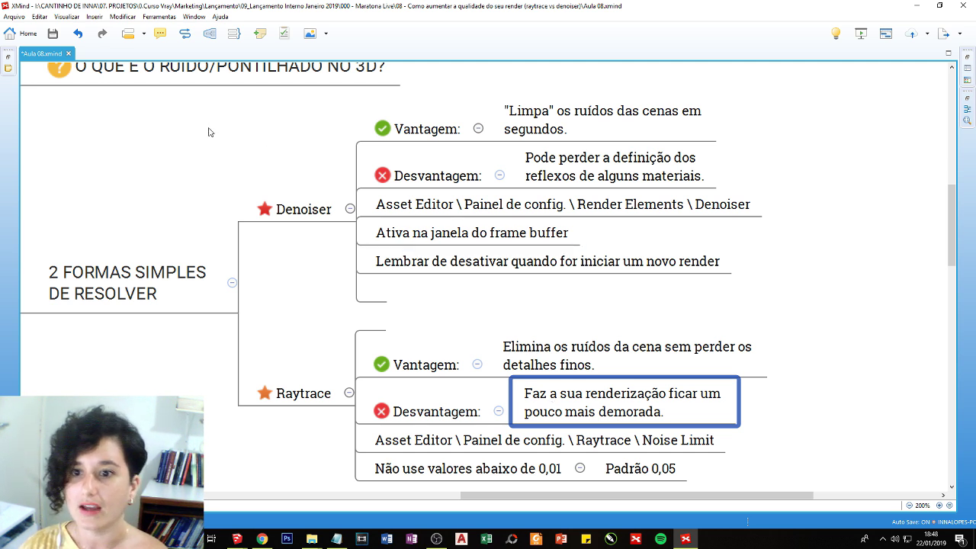
left_click(439, 178)
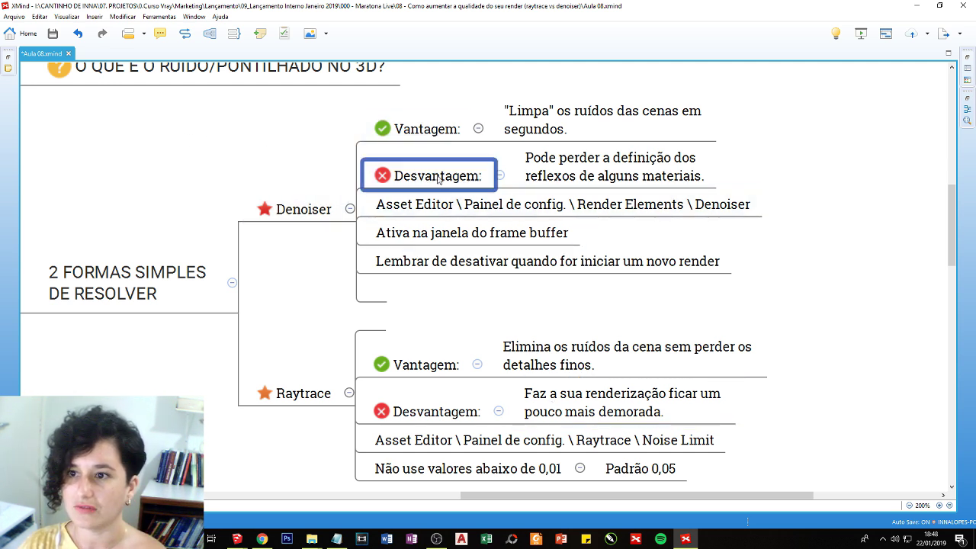
left_click(564, 180)
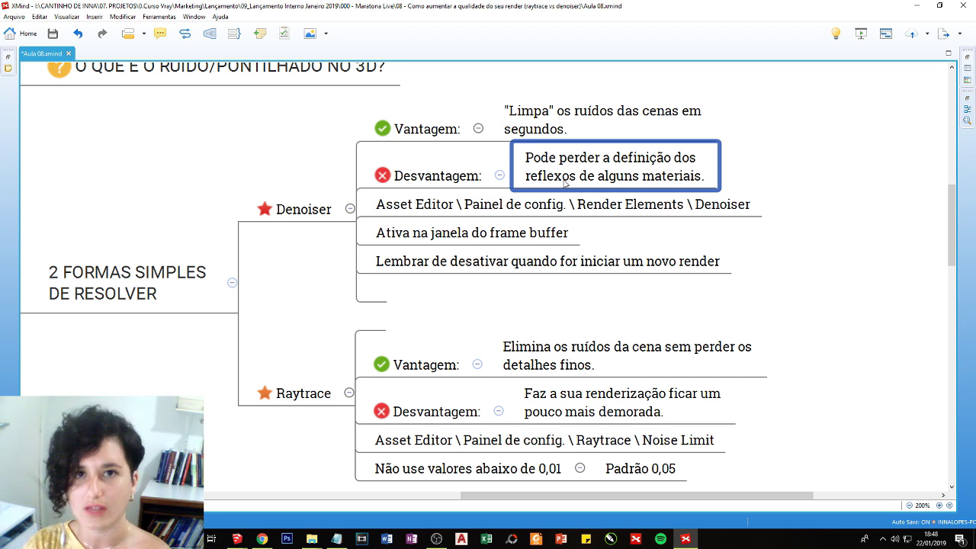
- Highlight Raytrace's fine-detail advantage and the Denoiser settings path topic
left_click(346, 392)
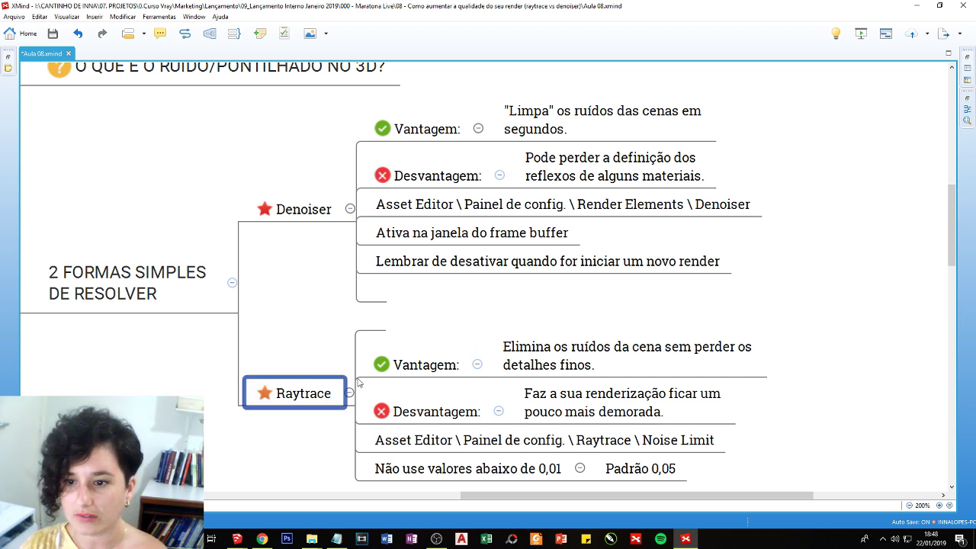
left_click(454, 368)
left_click(526, 367)
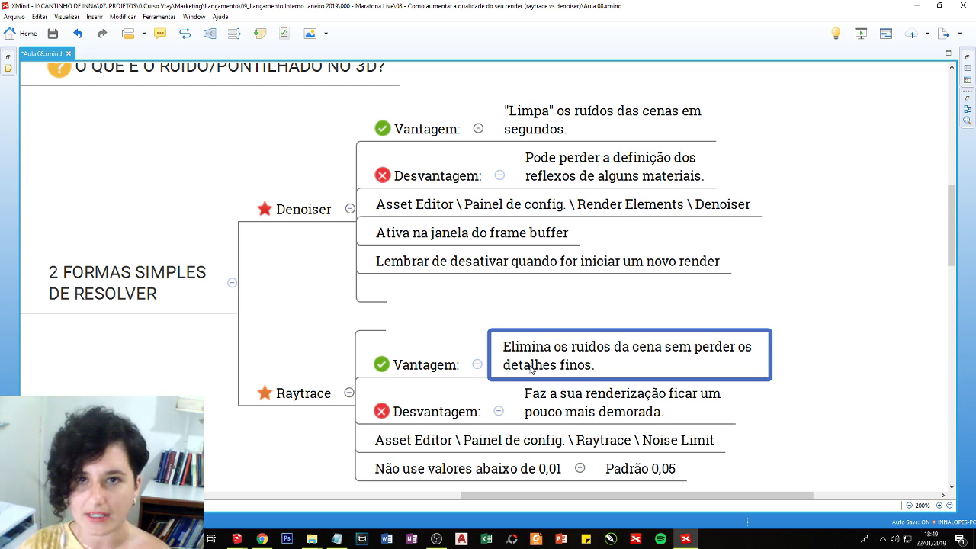
left_click(396, 218)
left_click(314, 286)
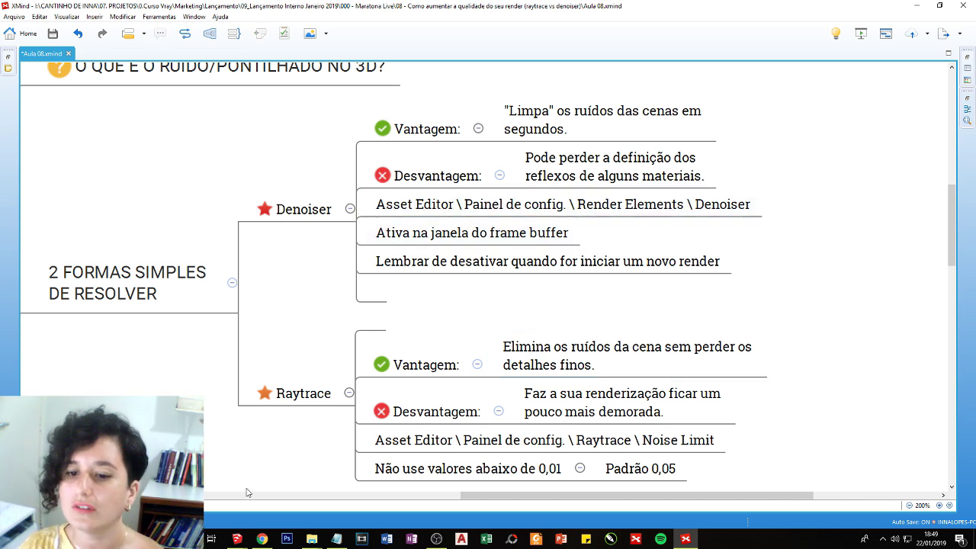
- Clear and close the V-Ray frame buffer, then open the V-Ray Asset Editor
left_click(261, 539)
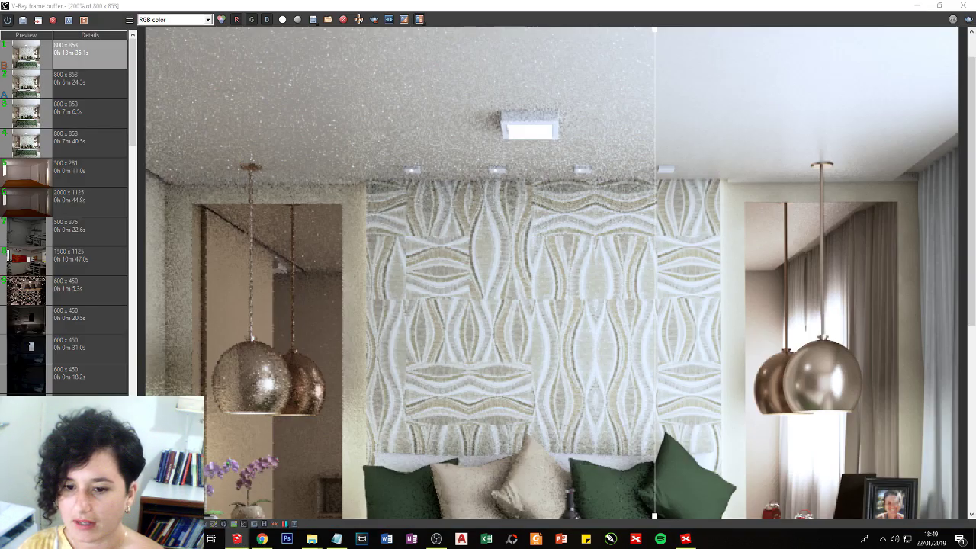
double_click(884, 9)
scroll(683, 39, "down", 2)
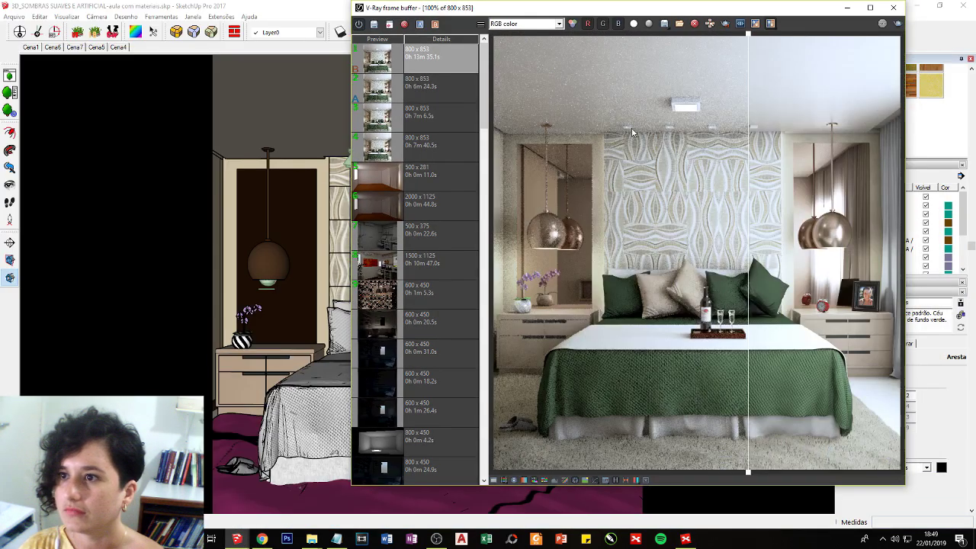
left_click(772, 23)
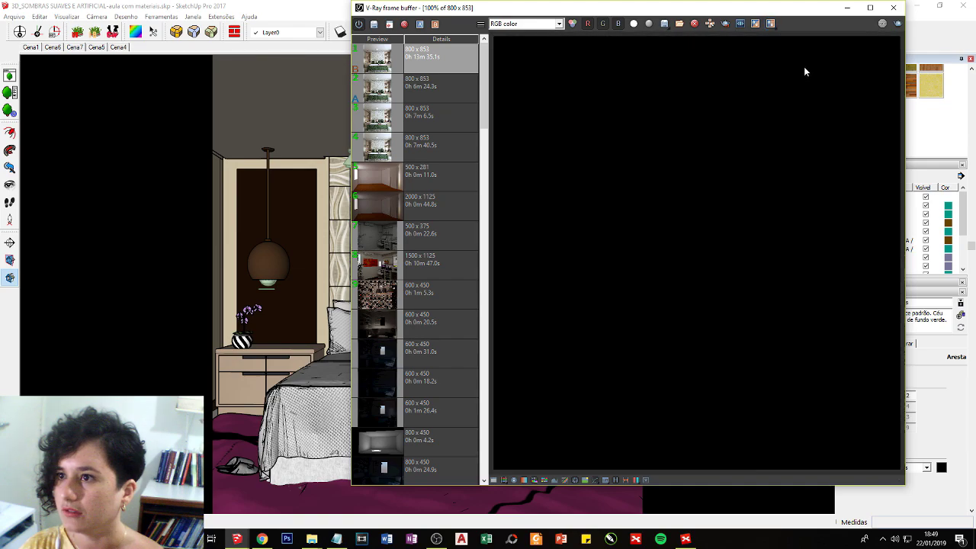
left_click(846, 7)
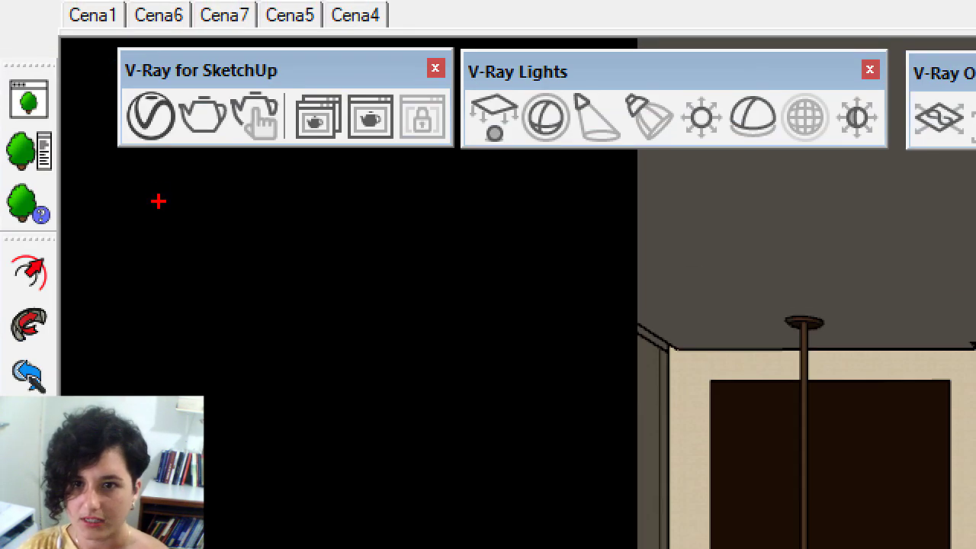
mouse_move(64, 110)
left_mouse_down()
mouse_move(65, 96)
mouse_move(73, 100)
left_mouse_up()
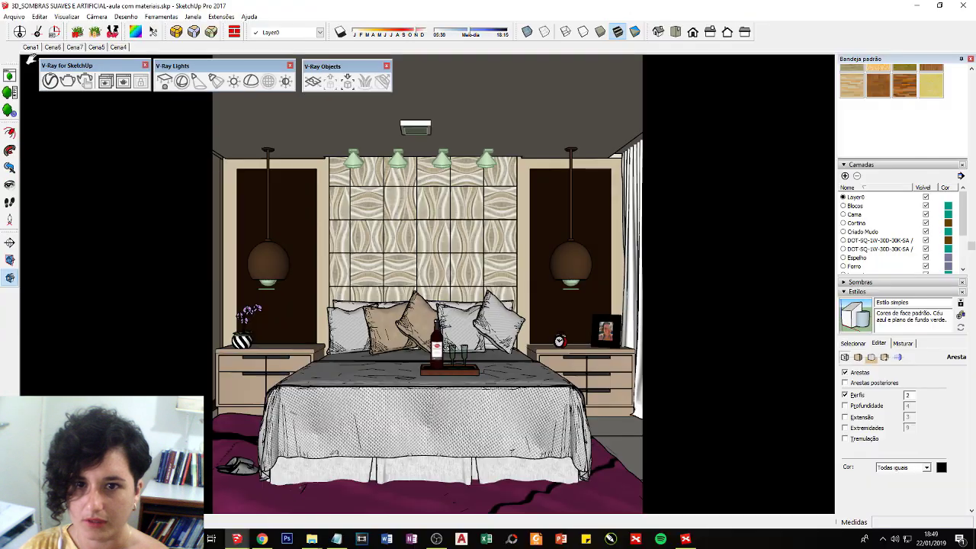
left_click(48, 79)
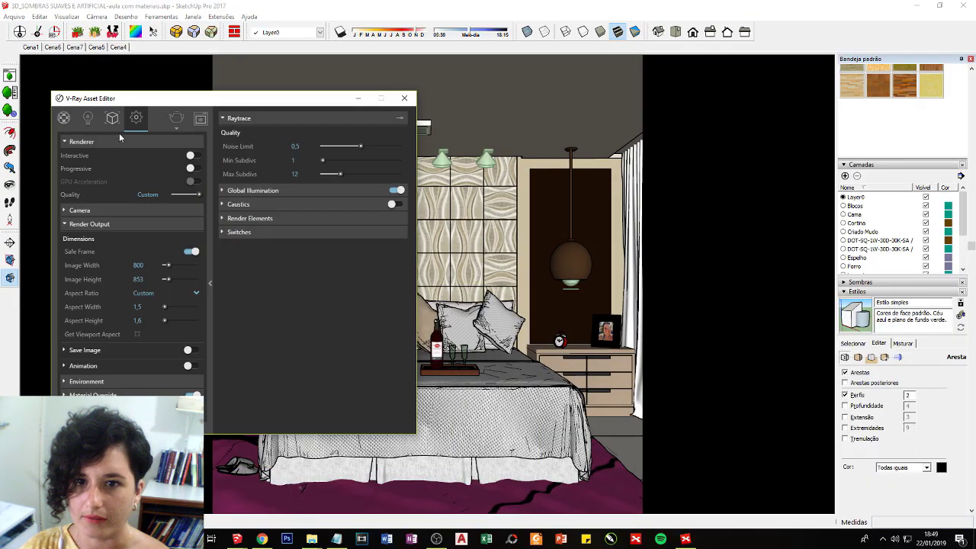
- Move the Asset Editor to the right and switch it to the render Settings
left_click(209, 175)
left_click(63, 118)
left_click_drag(70, 100, 225, 108)
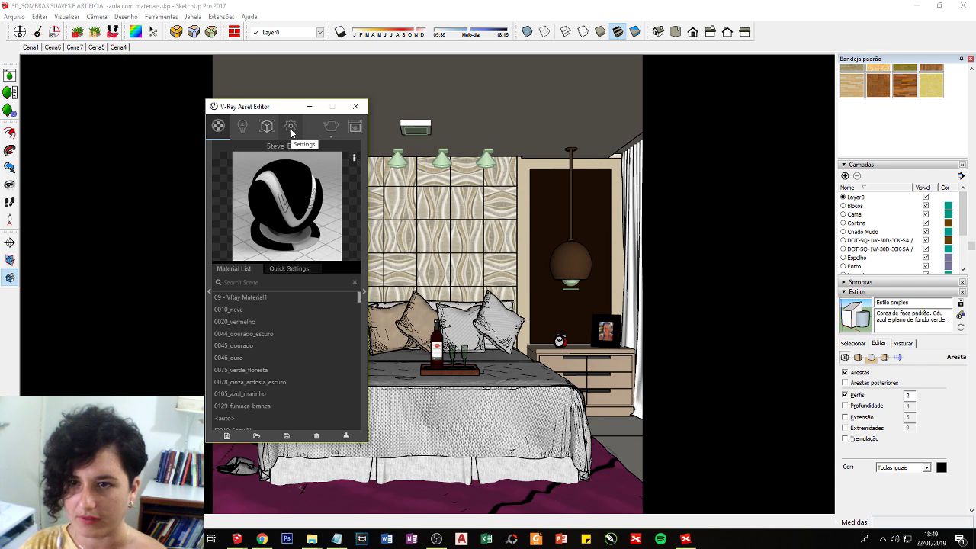
left_click(292, 127)
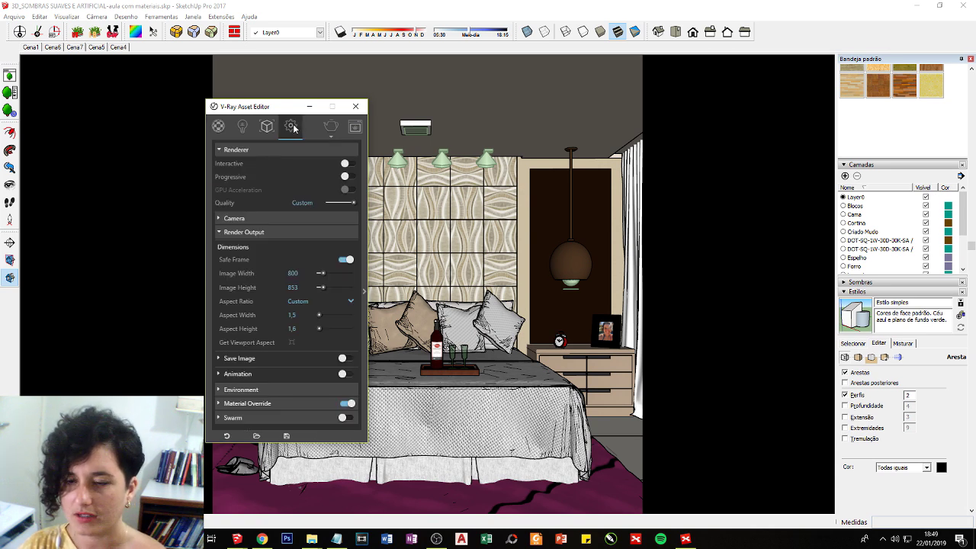
- Expand the Raytrace and Render Elements sections, striking through Global Illumination in red
left_click(365, 294)
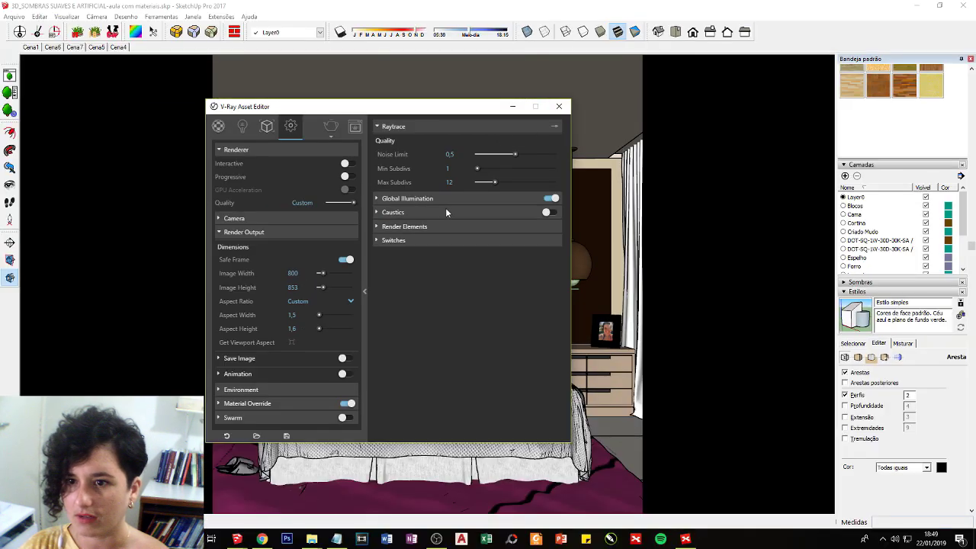
left_click(439, 226)
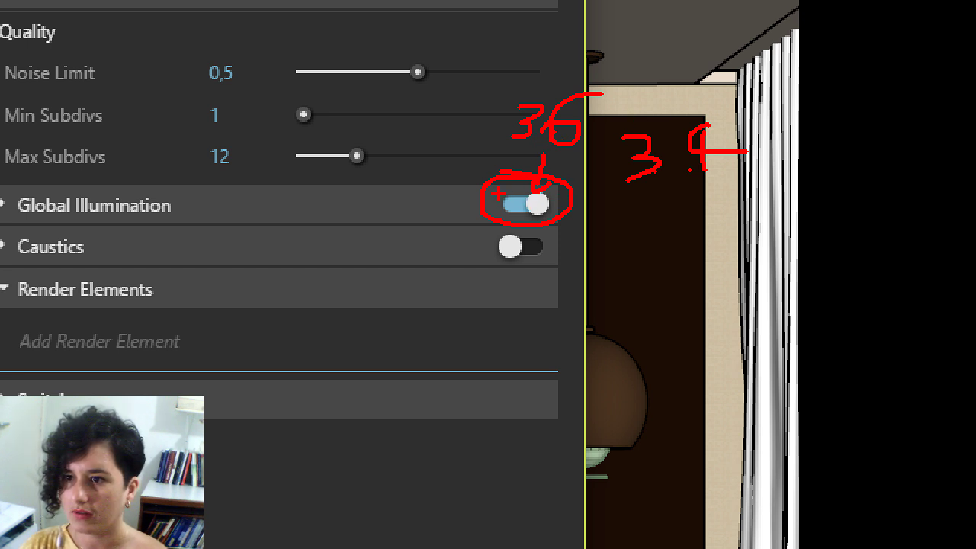
left_click_drag(27, 207, 152, 206)
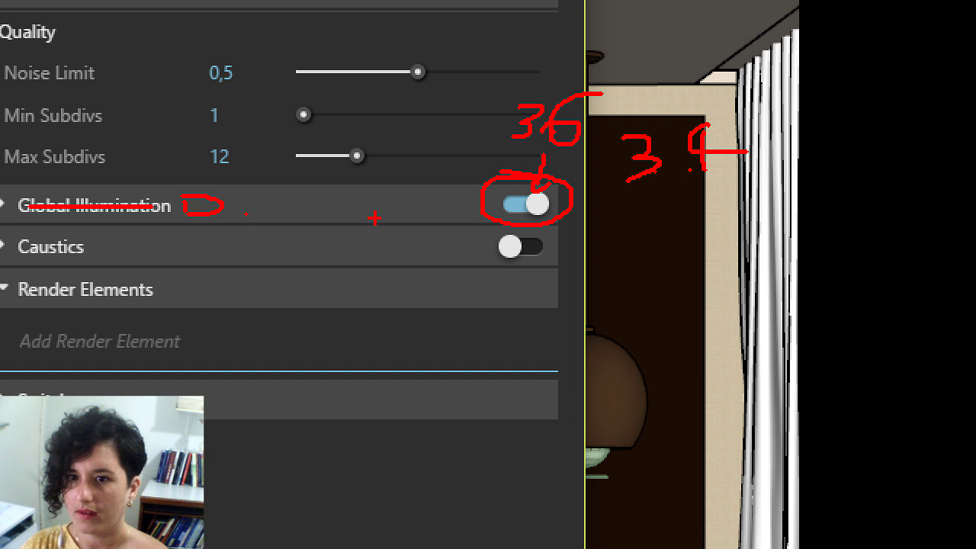
key("Escape")
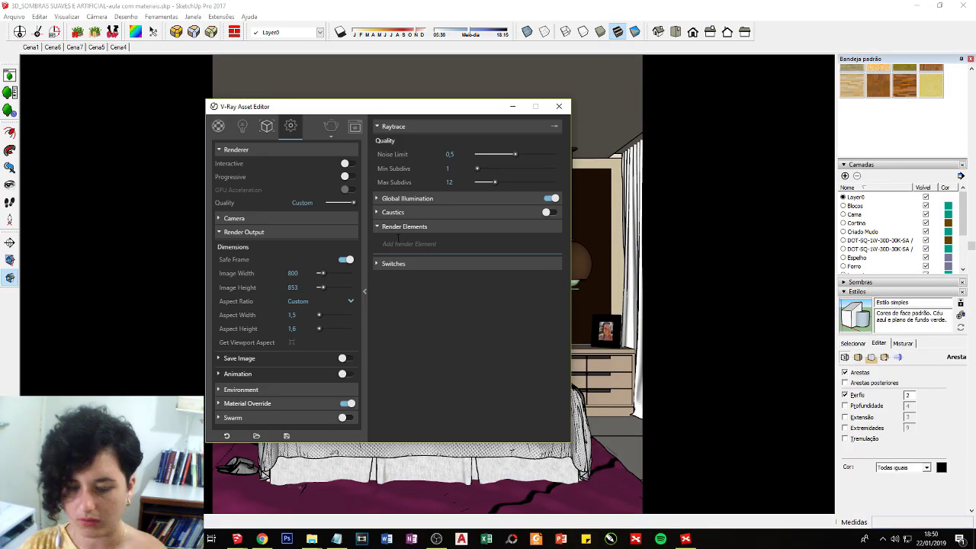
- Add a Denoiser render element by typing 'de' in Add Render Element
key("ctrl+1")
key("Escape")
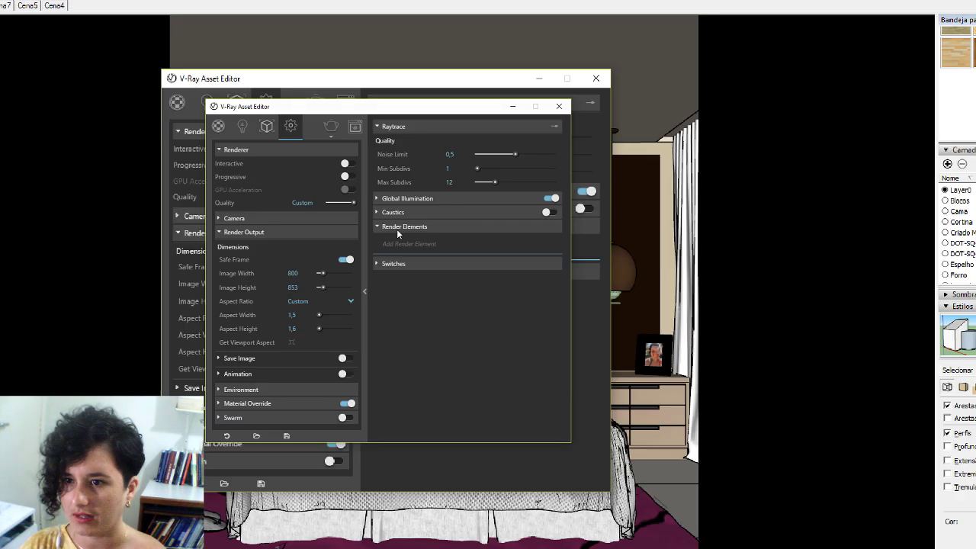
left_click(395, 243)
type("de")
left_click(398, 261)
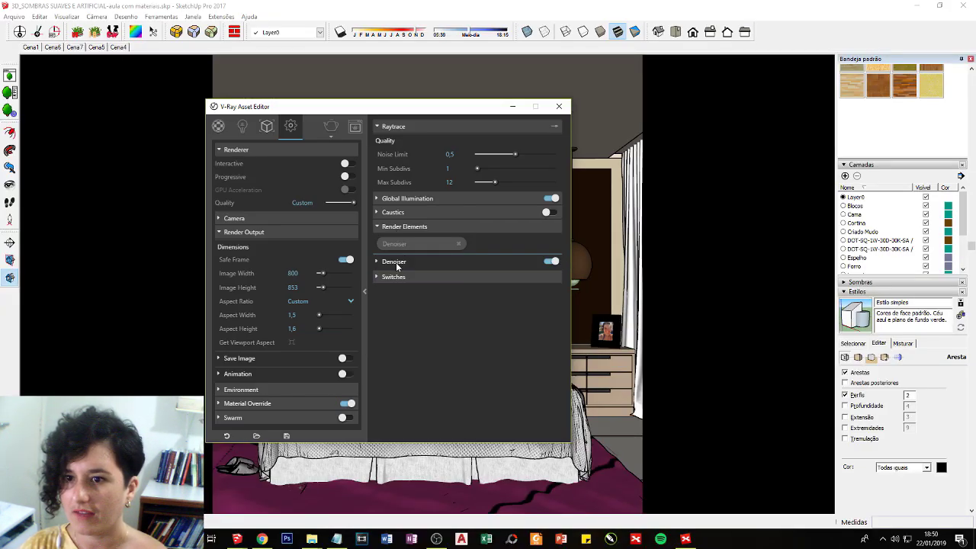
- Circle the new Denoiser element, then load the 500 x 281 room render in the frame buffer
key("ctrl+1")
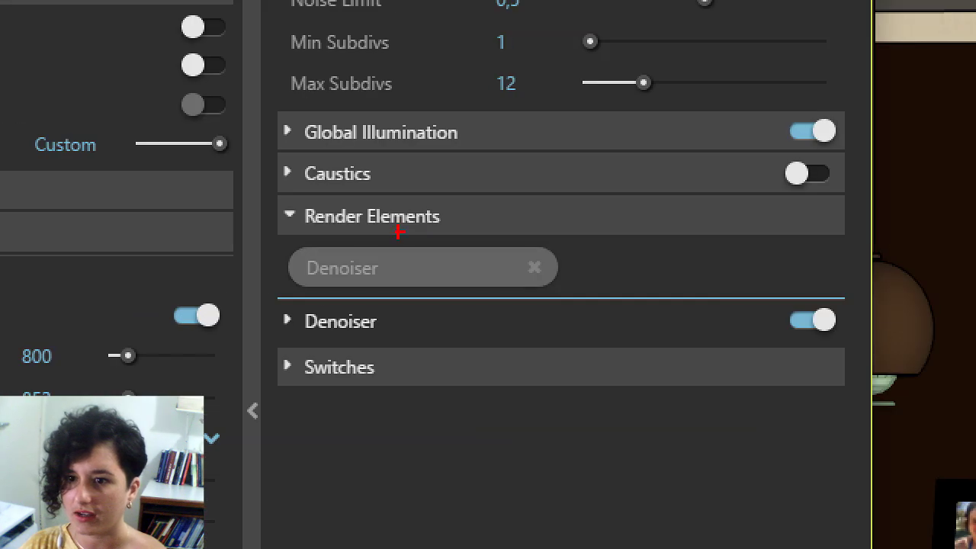
mouse_move(363, 225)
left_mouse_down()
mouse_move(267, 255)
mouse_move(494, 222)
left_mouse_up()
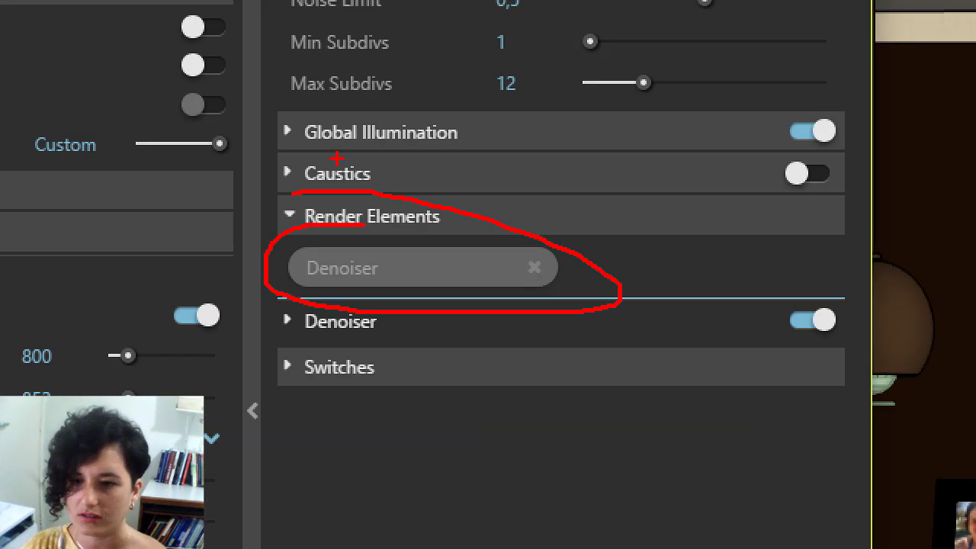
key("Escape")
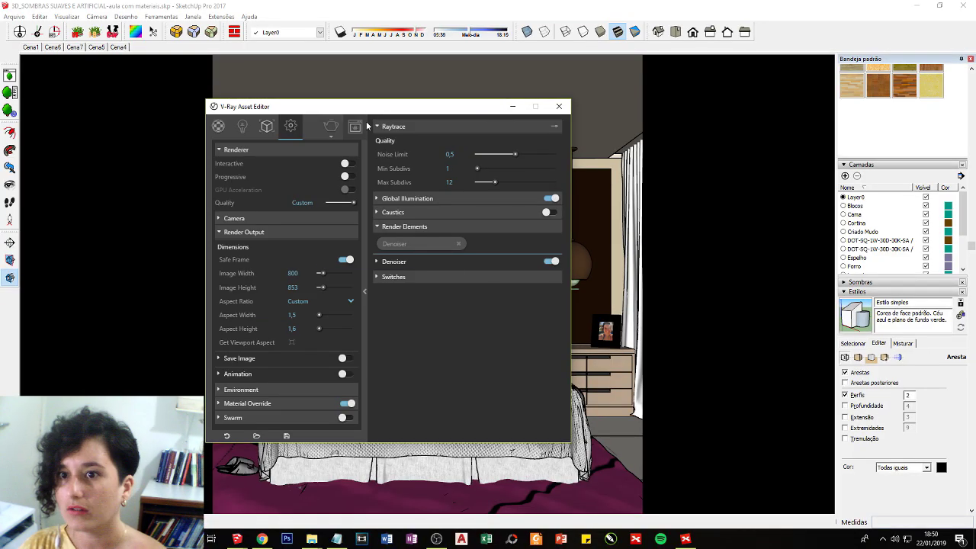
left_click(354, 126)
double_click(401, 175)
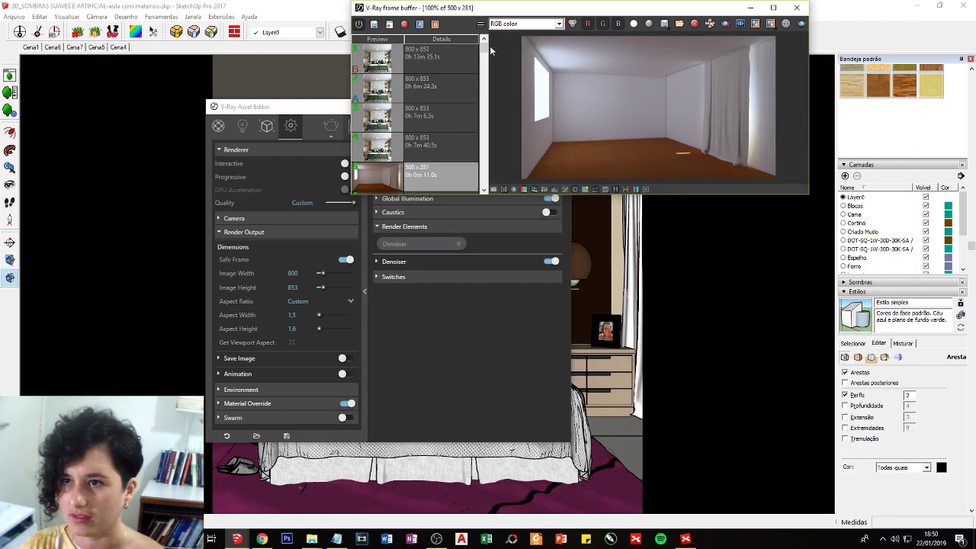
- Arrange the frame buffer beside the Asset Editor and circle its colour channel selector in red
left_click_drag(480, 9, 657, 106)
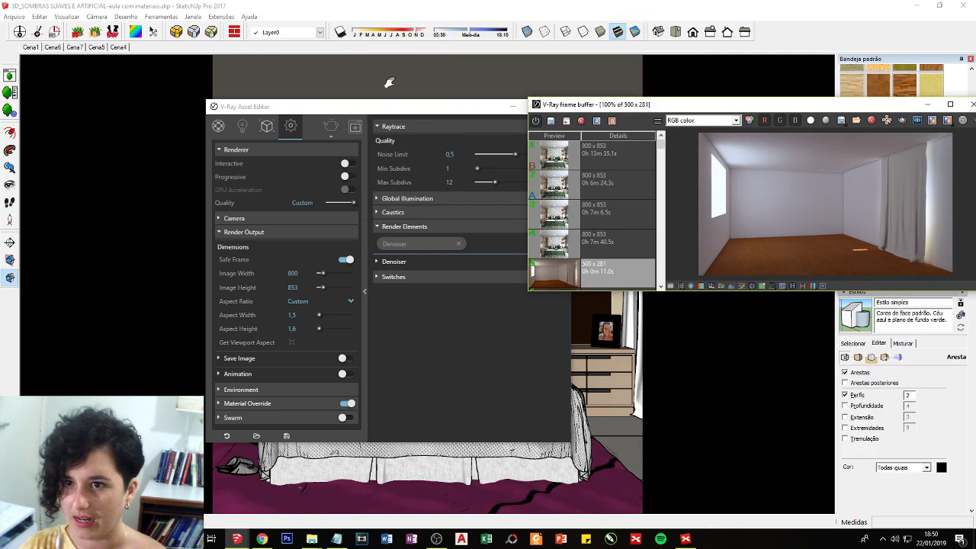
left_click(359, 119)
left_click_drag(360, 106, 233, 104)
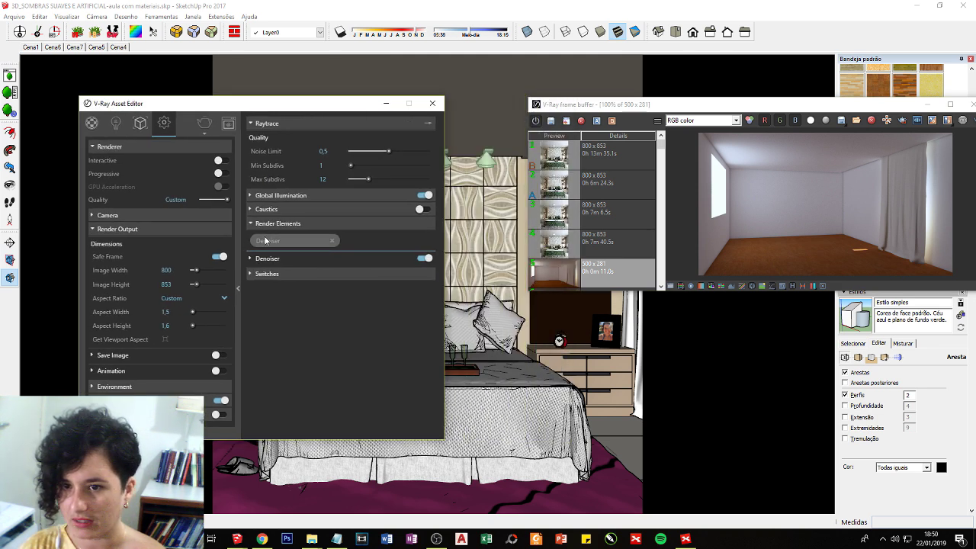
left_click_drag(550, 111, 349, 116)
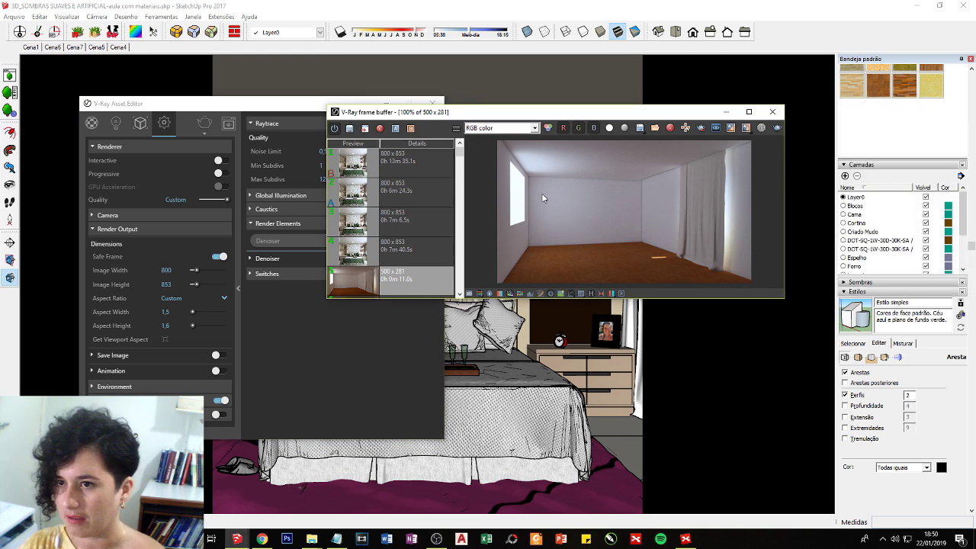
key("ctrl+1")
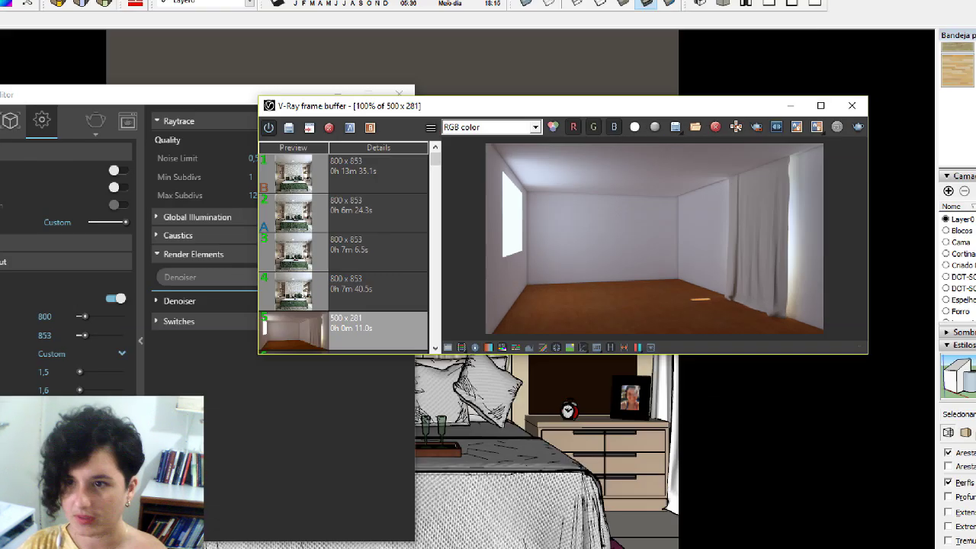
left_click_drag(484, 112, 468, 119)
left_click_drag(384, 101, 588, 153)
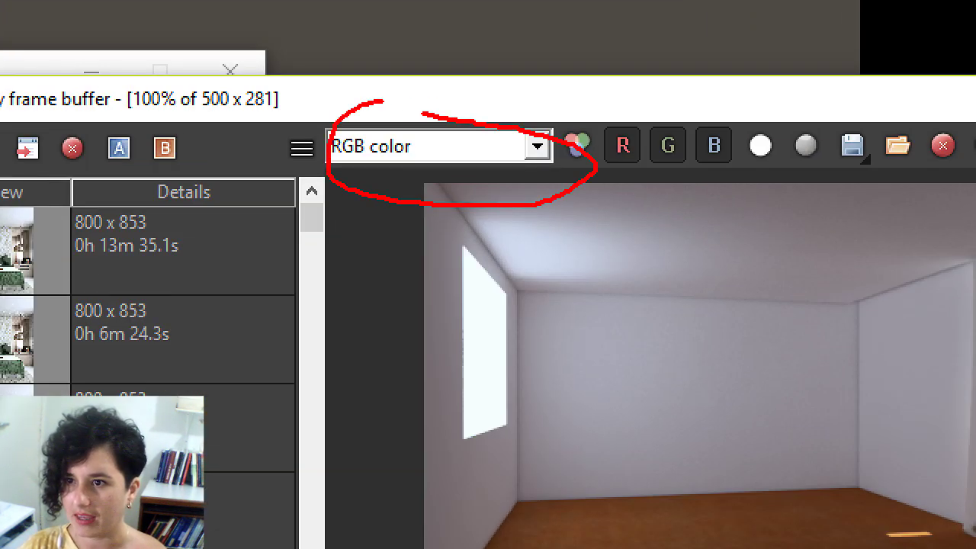
key("Escape")
- Open the frame buffer's channel list, highlight the options and display the Alpha channel
left_click(536, 128)
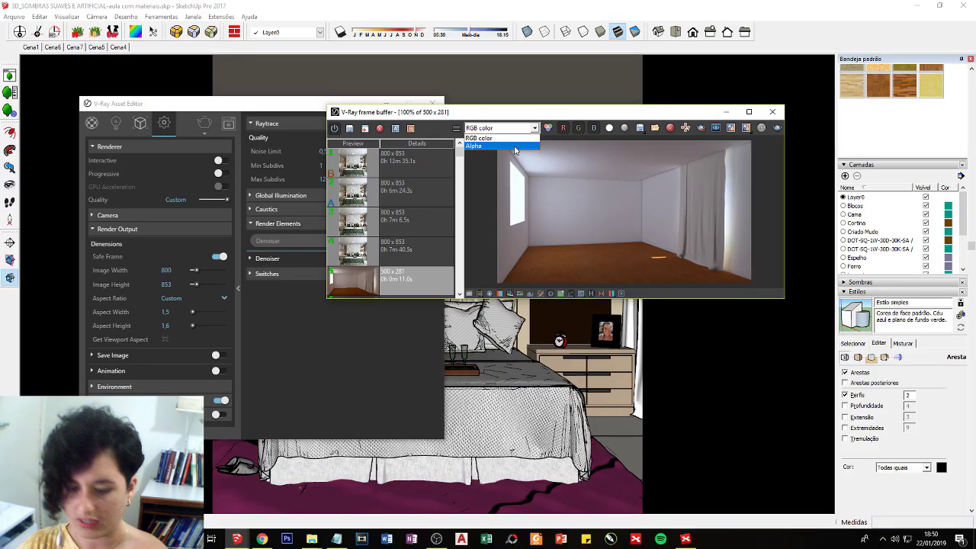
key("ctrl+1")
left_click_drag(451, 95, 417, 81)
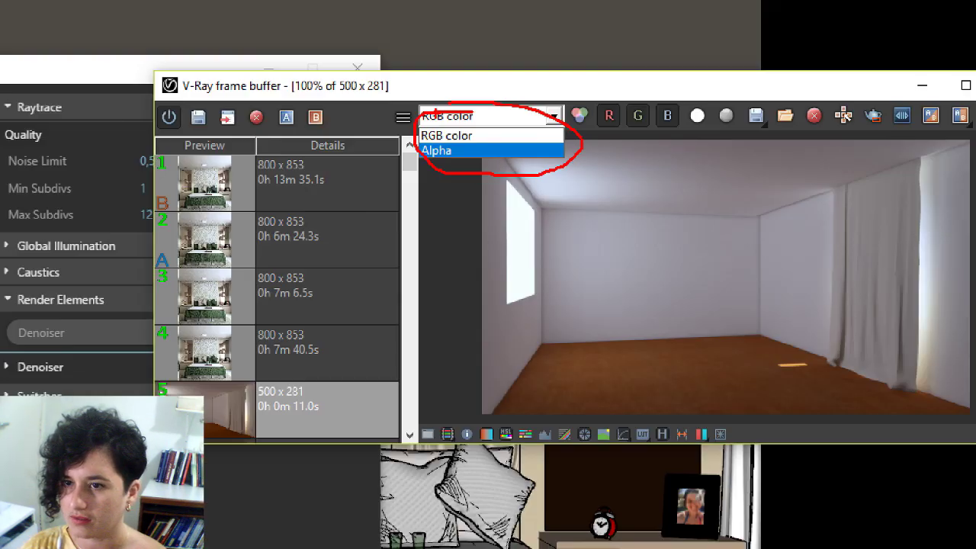
left_click(435, 151)
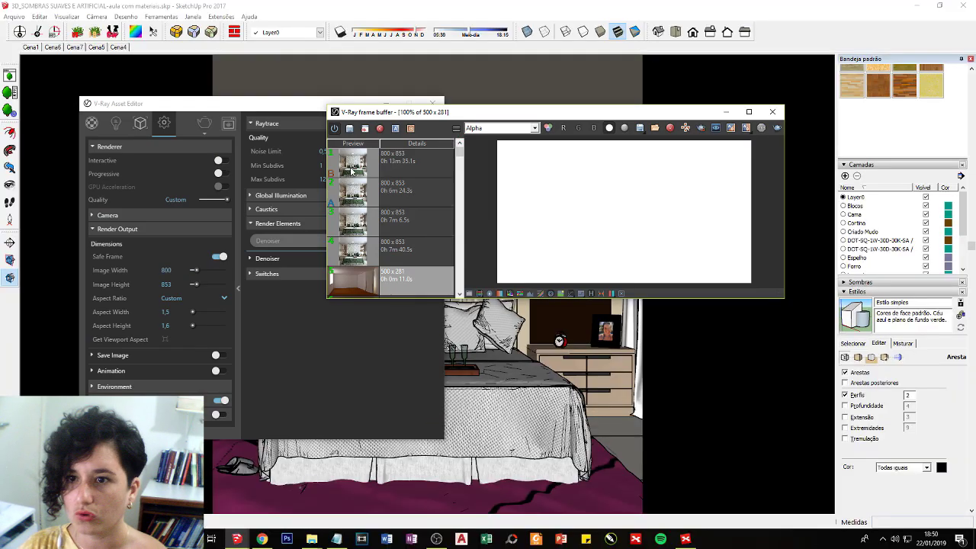
left_click_drag(372, 110, 483, 117)
key("ctrl+1")
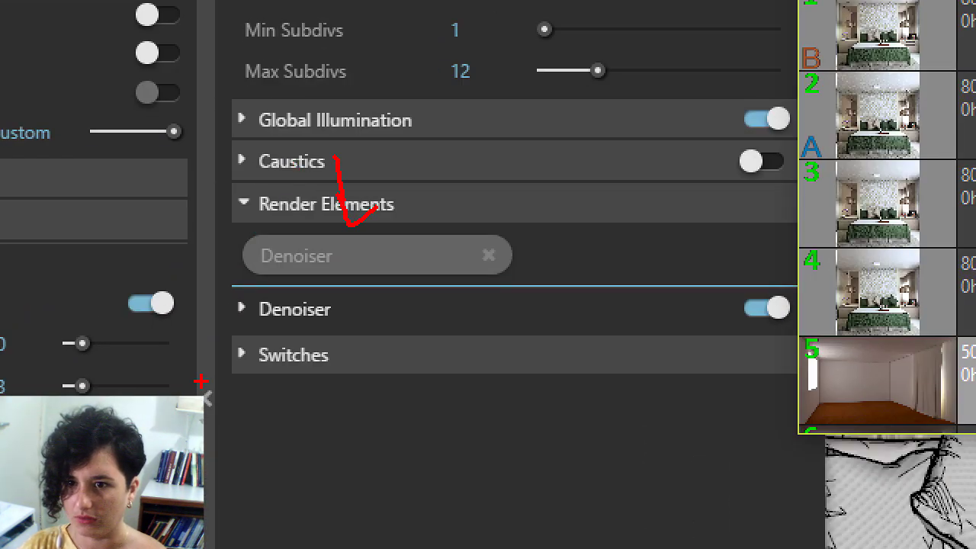
key("Escape")
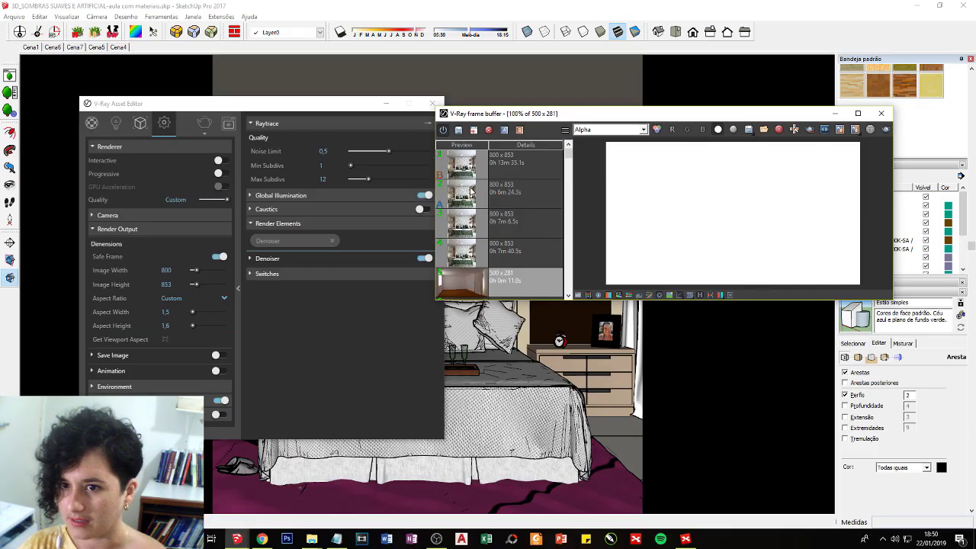
- Load the first 800 x 853 render from history and circle the Denoiser channel in its list
double_click(473, 163)
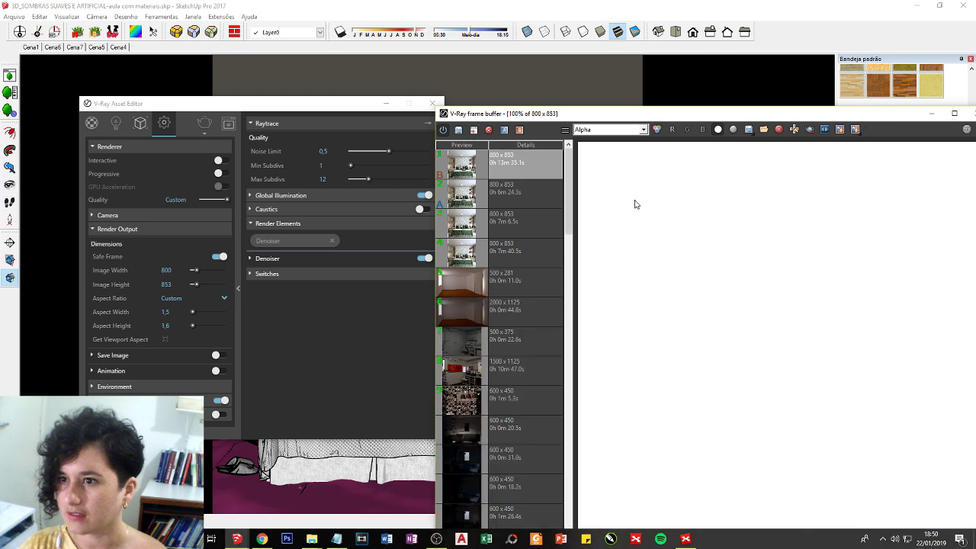
double_click(649, 118)
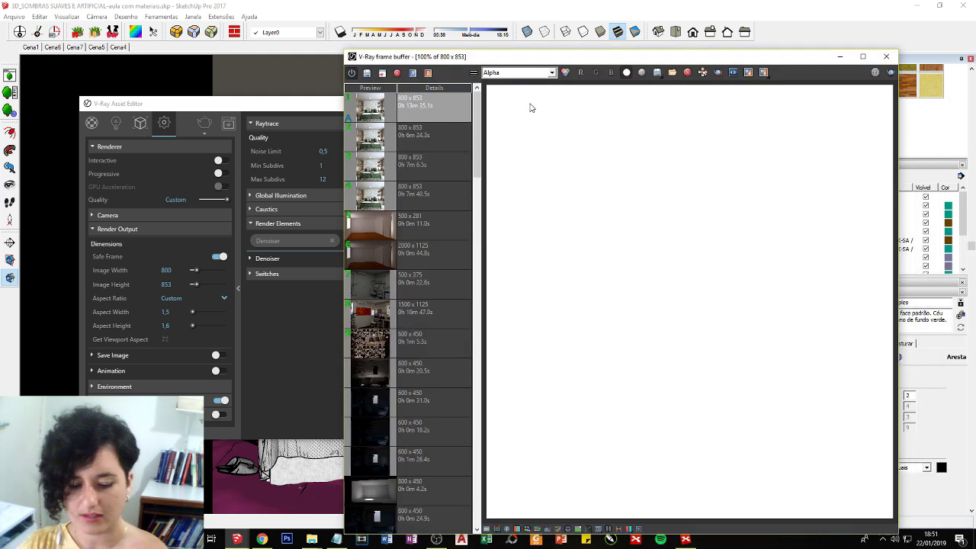
left_click(529, 73)
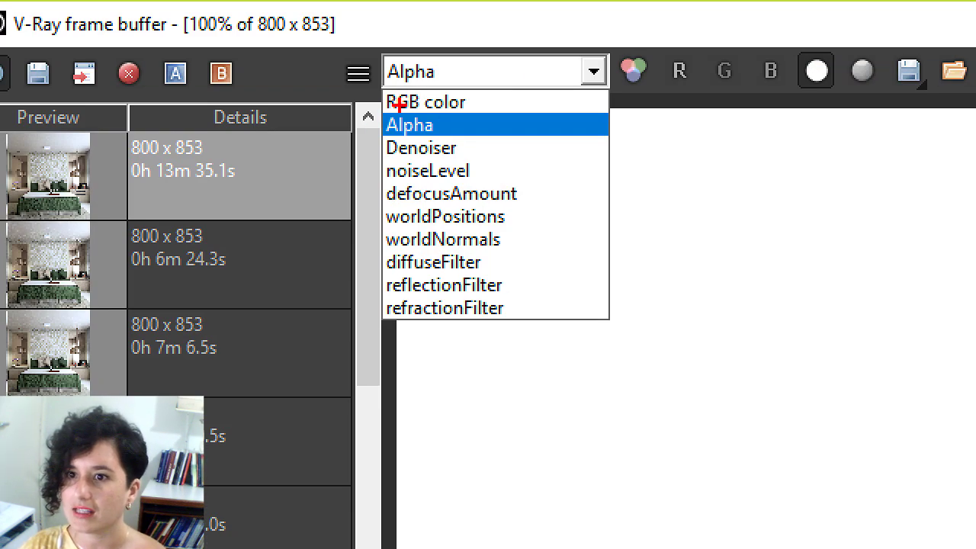
left_click_drag(487, 81, 478, 102)
left_click_drag(374, 158, 389, 326)
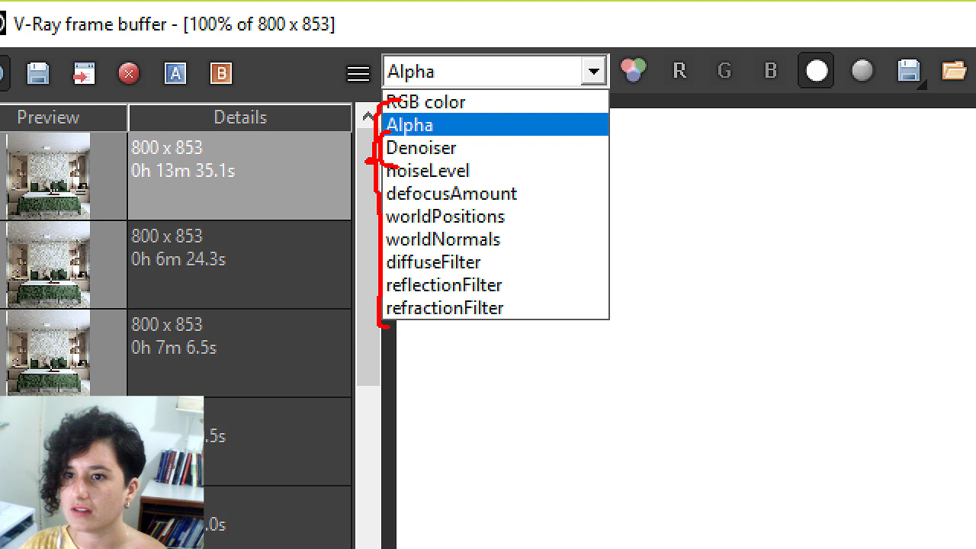
mouse_move(398, 168)
left_mouse_down()
mouse_move(478, 162)
mouse_move(430, 133)
mouse_move(389, 129)
left_mouse_up()
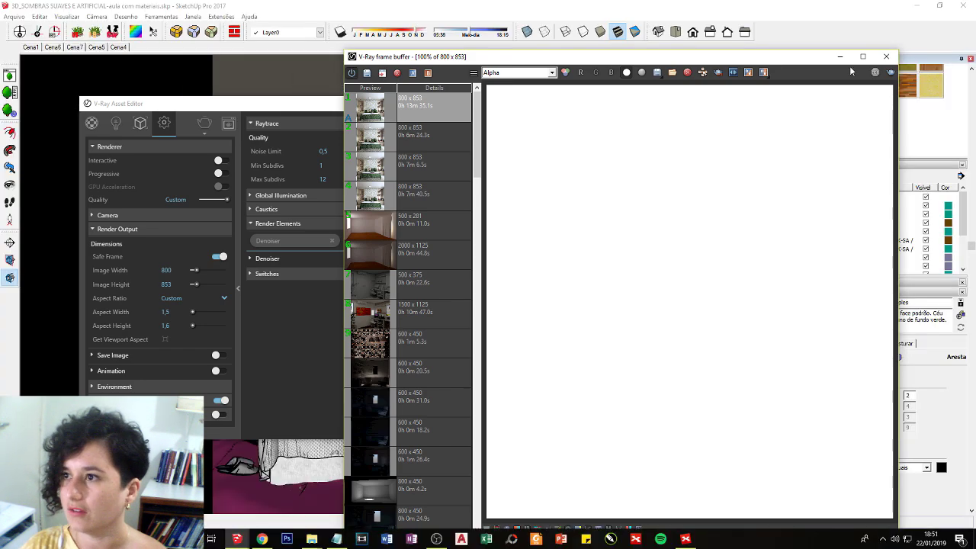
- Close the frame buffer, recheck the Asset Editor settings panel, and start a new bedroom render
left_click(888, 65)
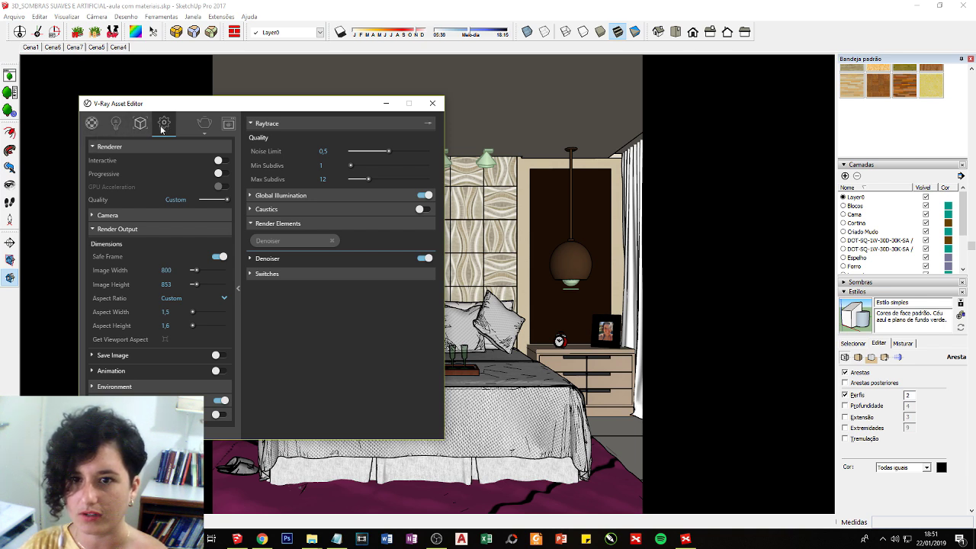
left_click(240, 295)
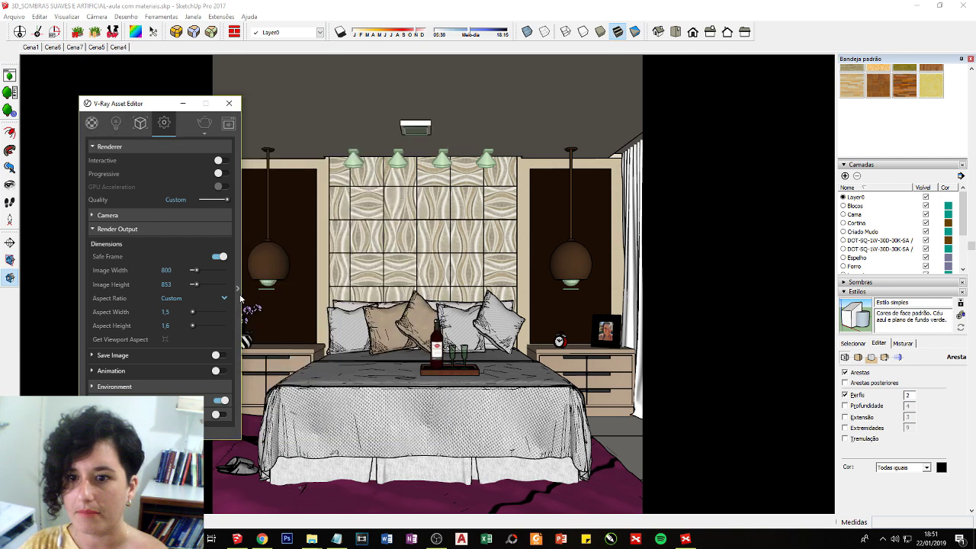
left_click(240, 296)
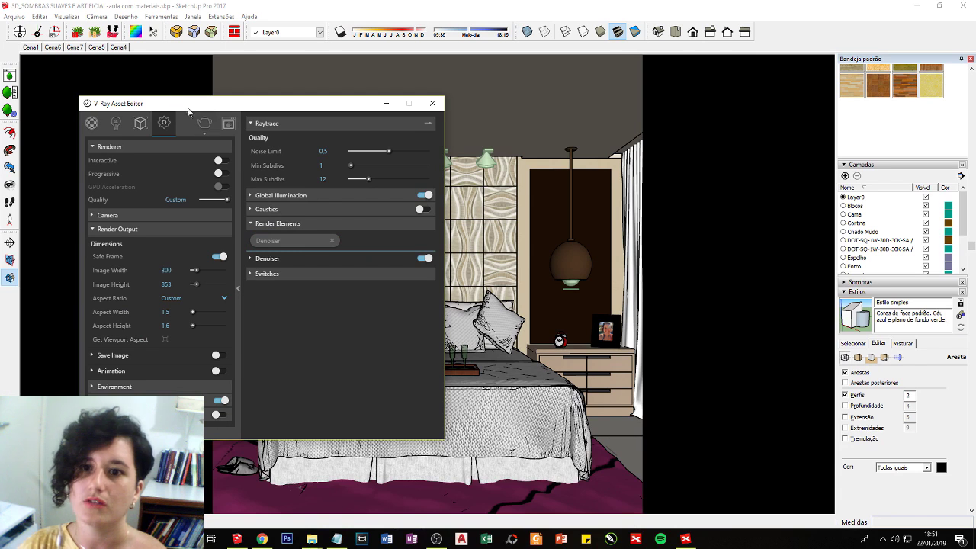
left_click_drag(183, 102, 207, 101)
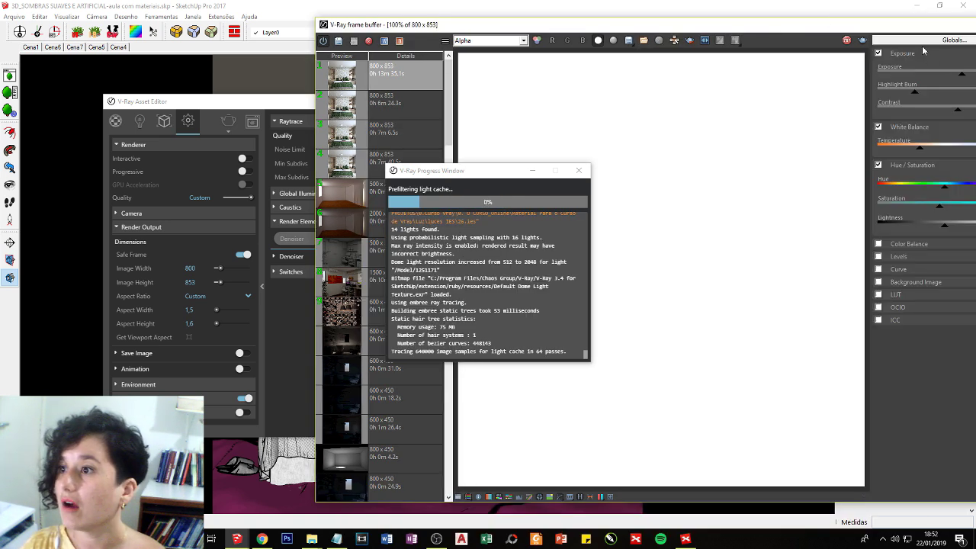
- Save the global colour corrections as a .vccglb file in the raytrace vs denoiser lesson folder
left_click(922, 40)
left_click(918, 53)
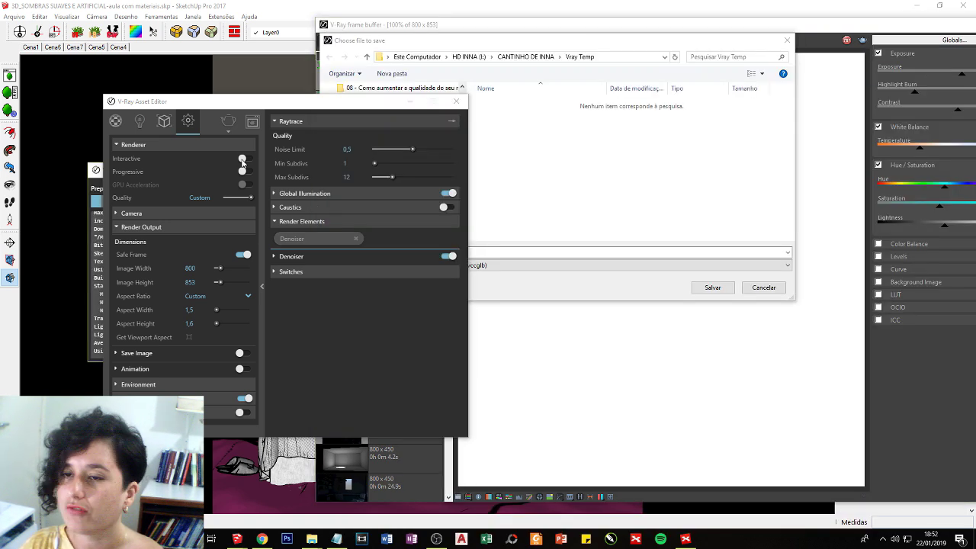
scroll(374, 190, "up", 3)
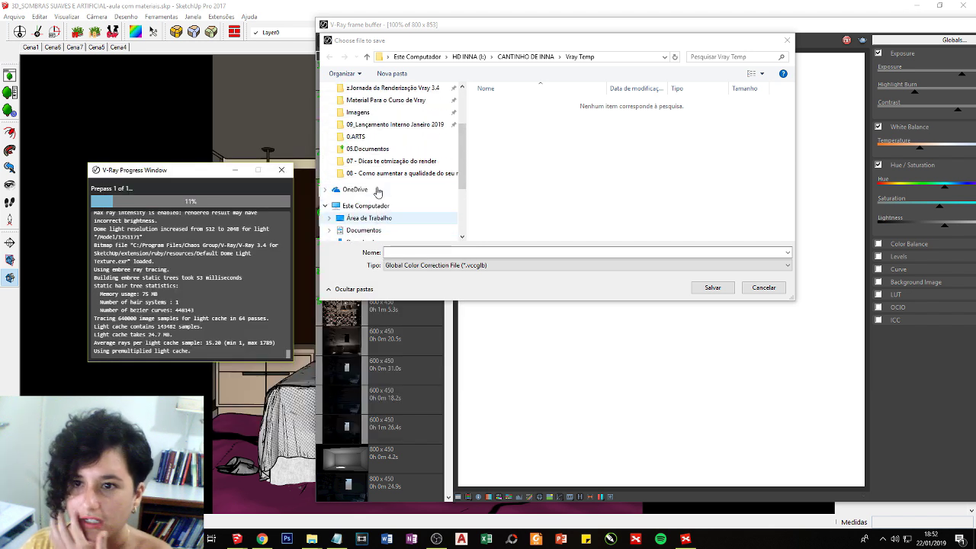
left_click(379, 176)
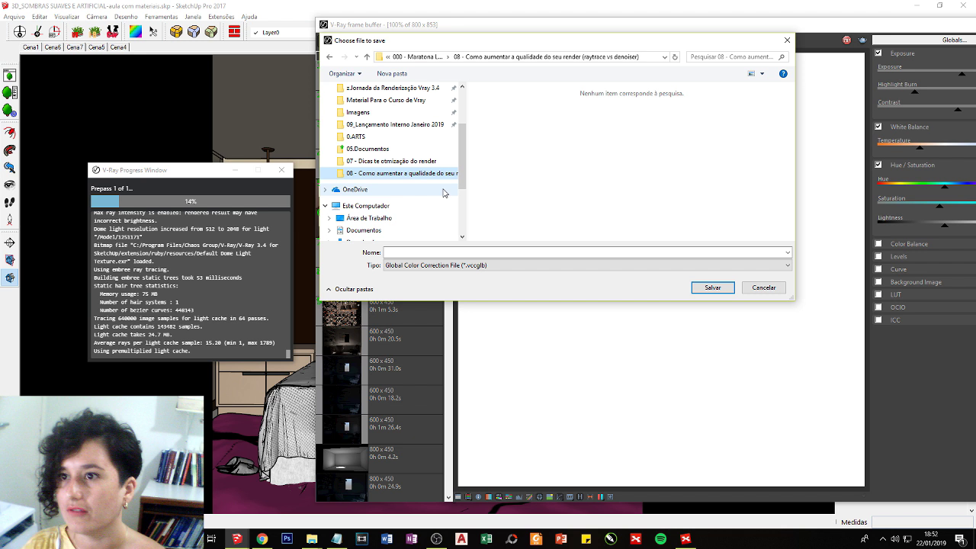
key("Escape")
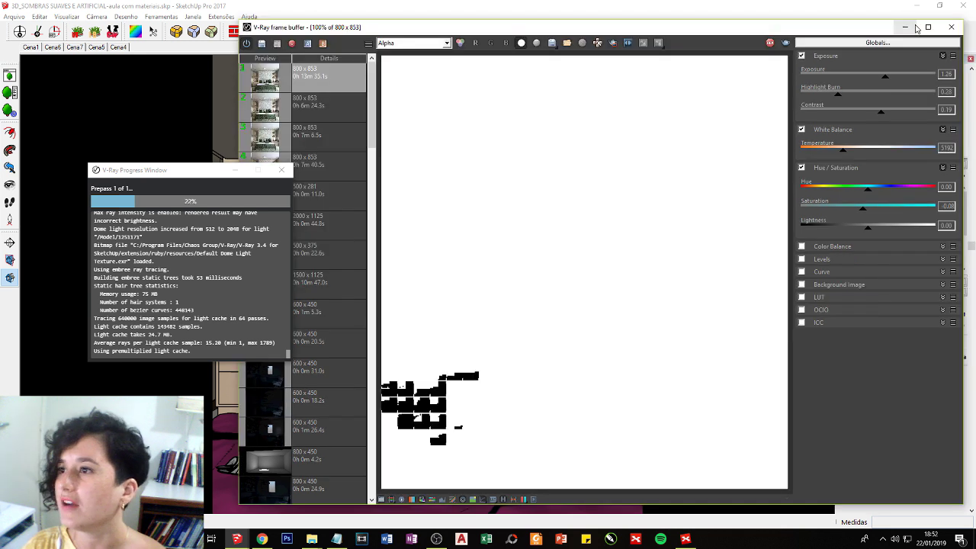
left_click(962, 24)
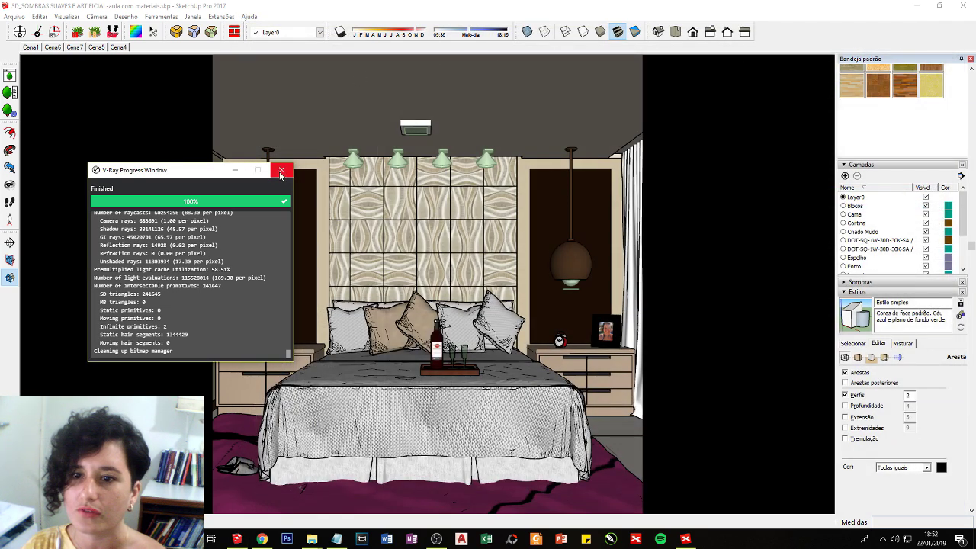
- Close the progress window and save the bedroom model over its existing .skp file
left_click(281, 169)
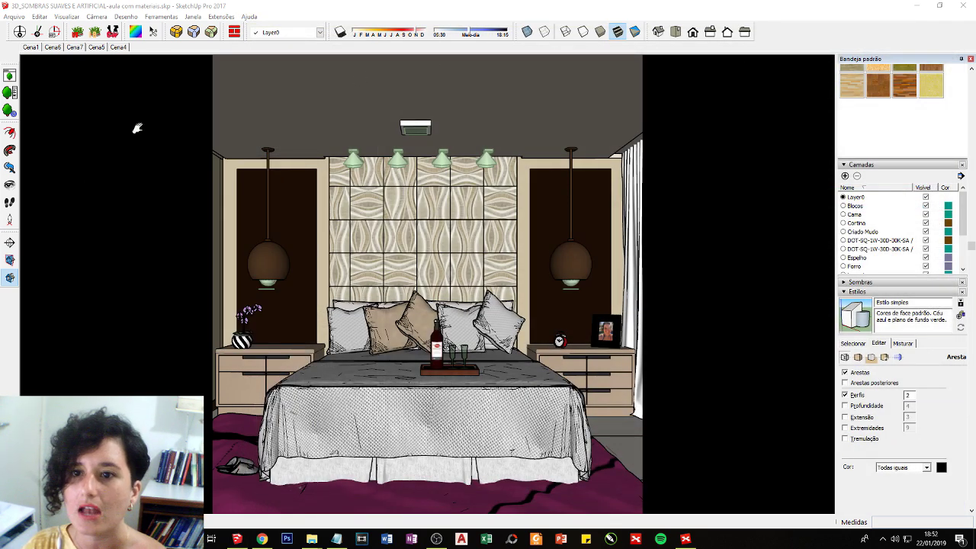
left_click(14, 16)
left_click(28, 66)
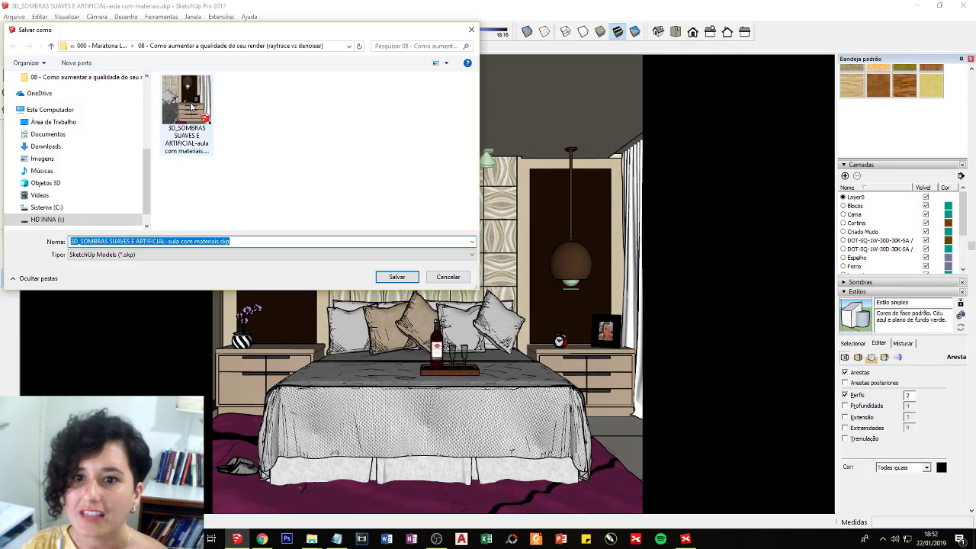
left_click(190, 114)
left_click(395, 277)
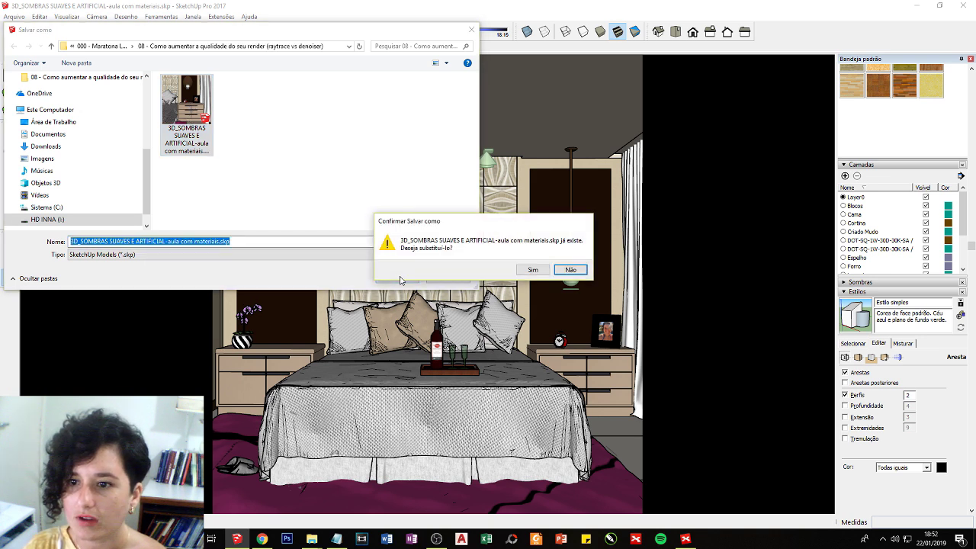
left_click(533, 270)
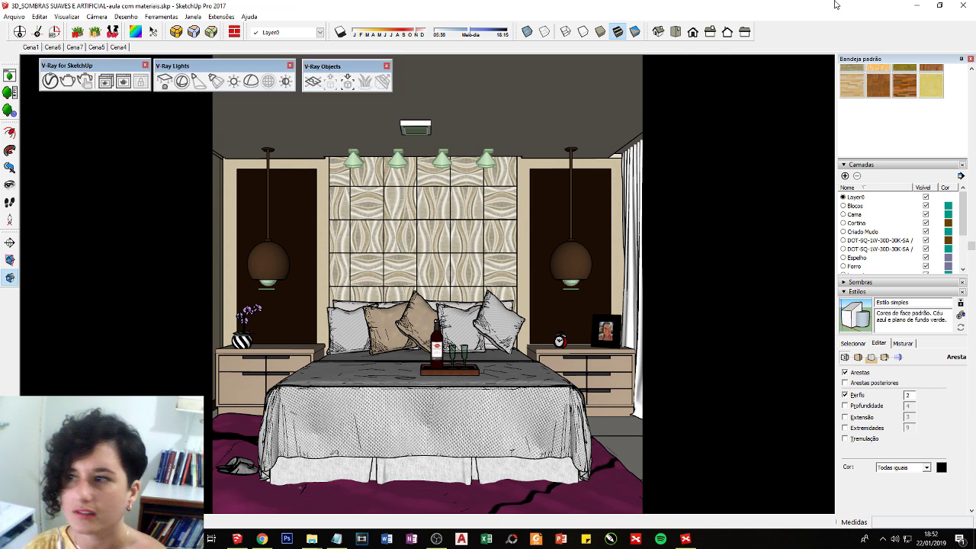
- Close SketchUp and reopen the bedroom model from the lesson folder
left_click(966, 7)
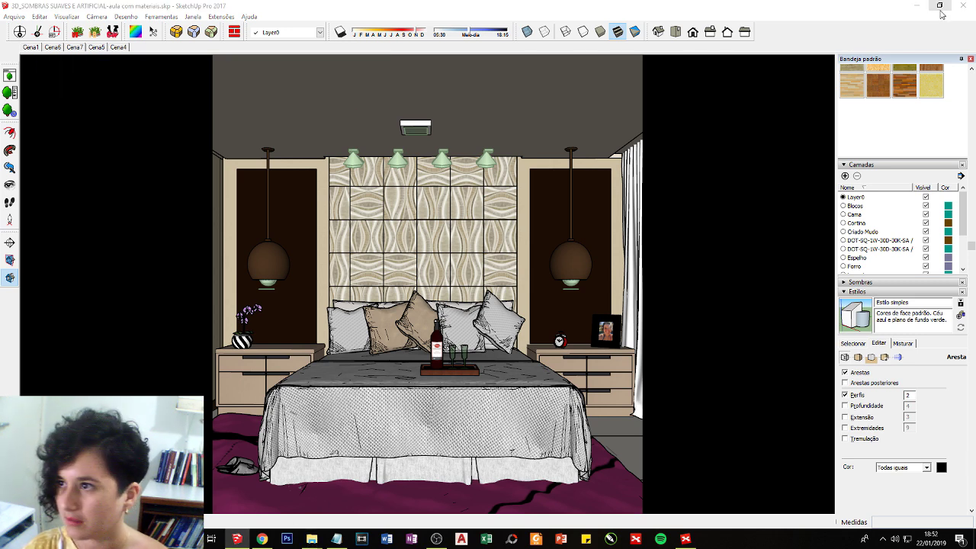
mouse_move(311, 539)
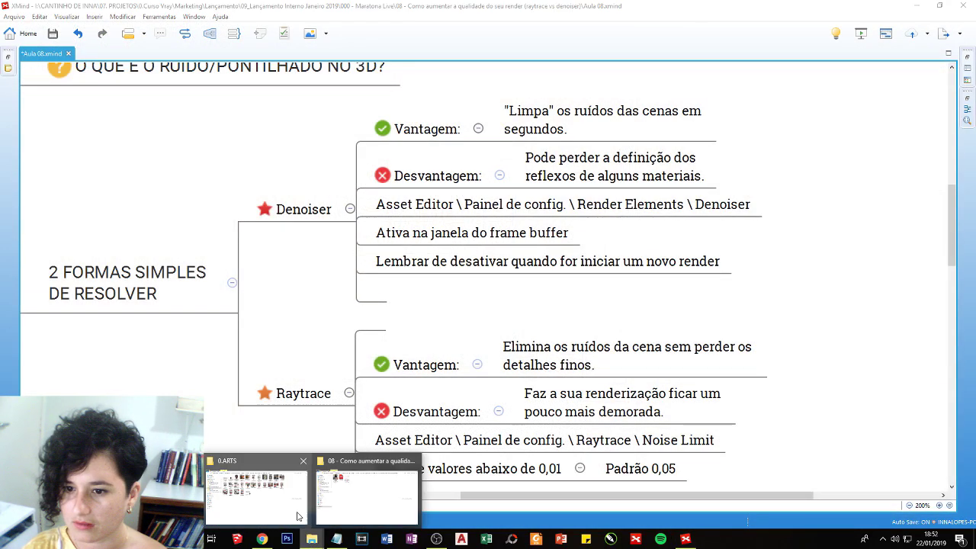
left_click(365, 487)
left_click(198, 99)
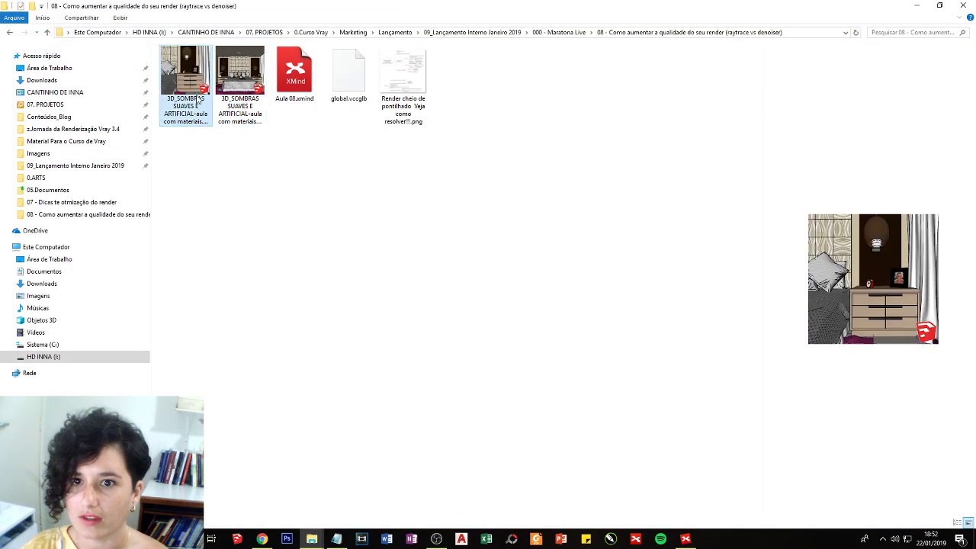
left_click(237, 114)
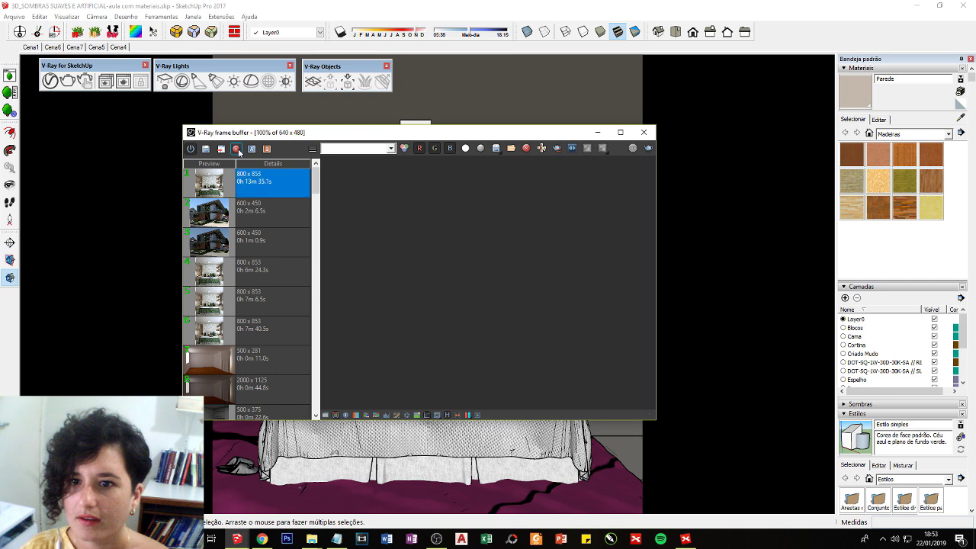
- Load the finished 800 x 853 bedroom render from history, hide the history list and close the frame buffer
double_click(251, 181)
left_click_drag(460, 138, 643, 37)
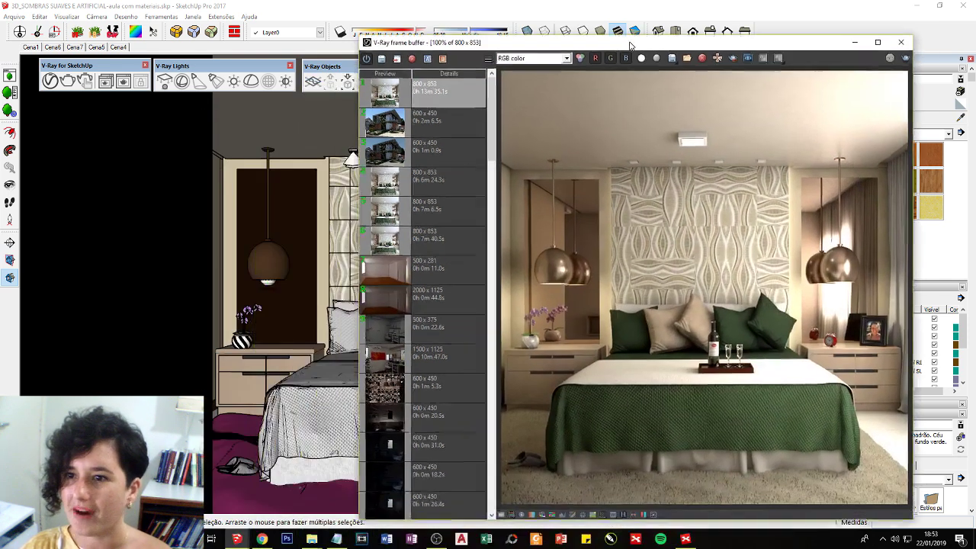
left_click(630, 505)
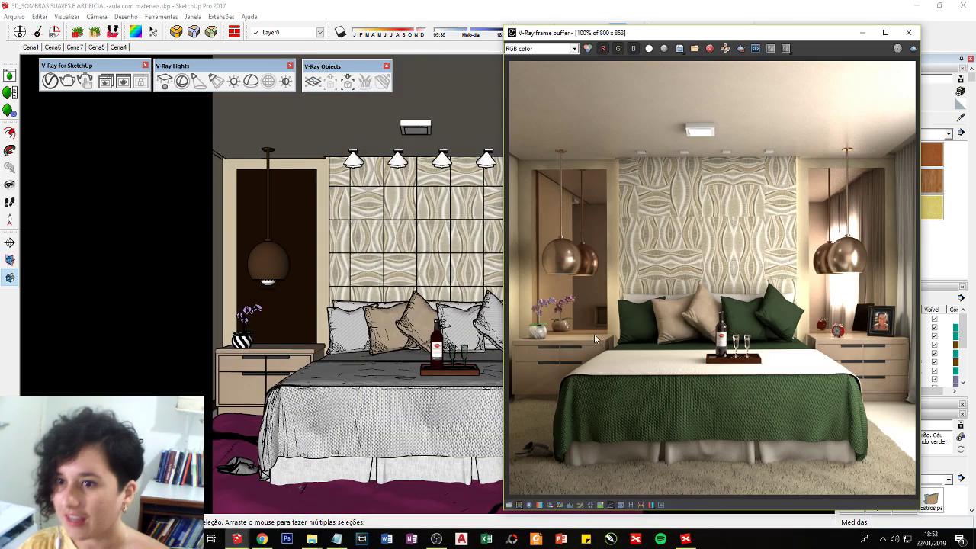
left_click(906, 33)
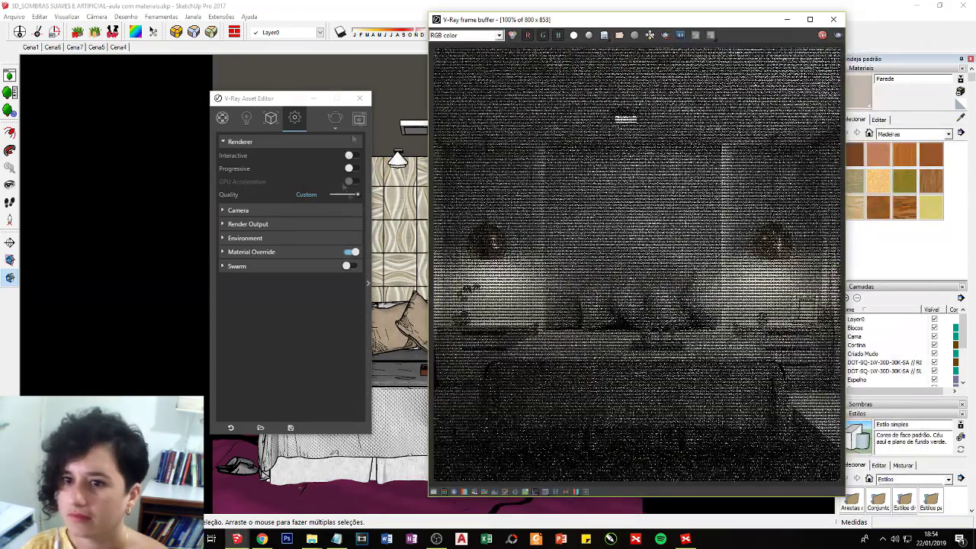
- Place the settings and frame buffer side by side, circle the grainy ceiling, and dismiss two messages
left_click(294, 118)
left_click_drag(343, 98, 215, 98)
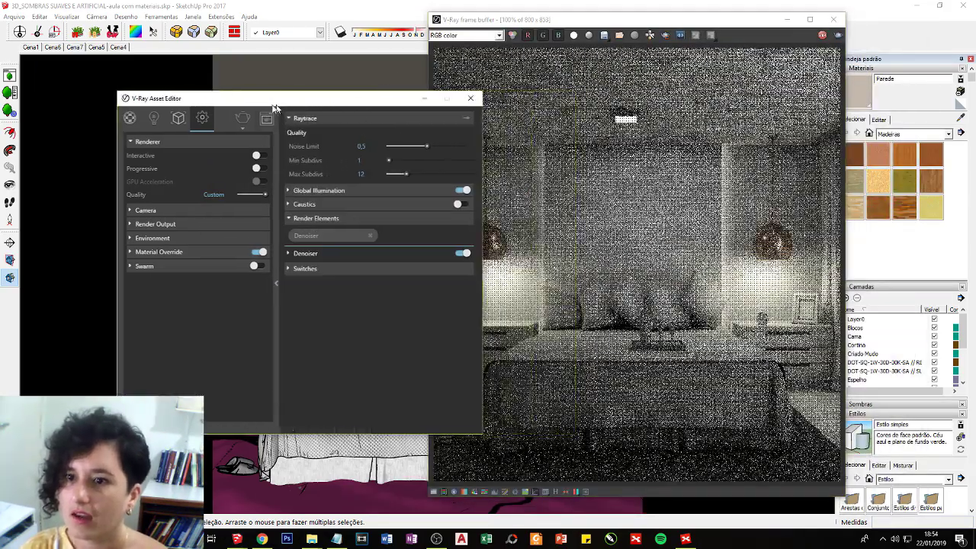
left_click_drag(534, 19, 596, 24)
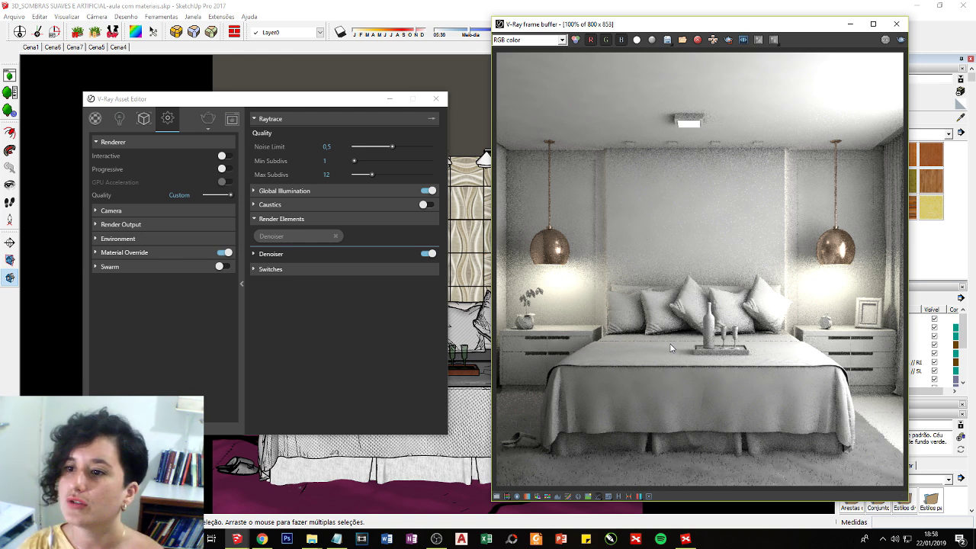
key("ctrl+1")
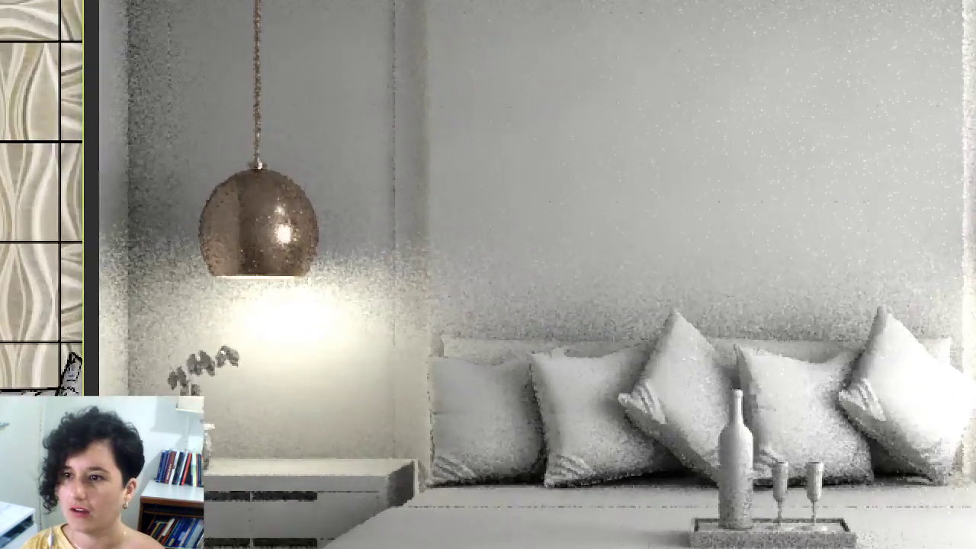
mouse_move(496, 48)
left_mouse_down()
mouse_move(179, 235)
mouse_move(621, 110)
left_mouse_up()
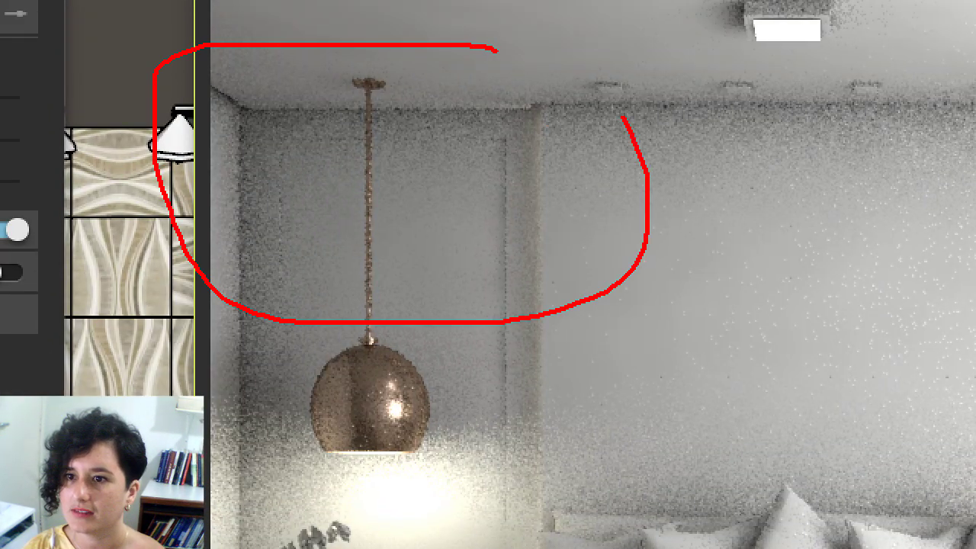
key("Escape")
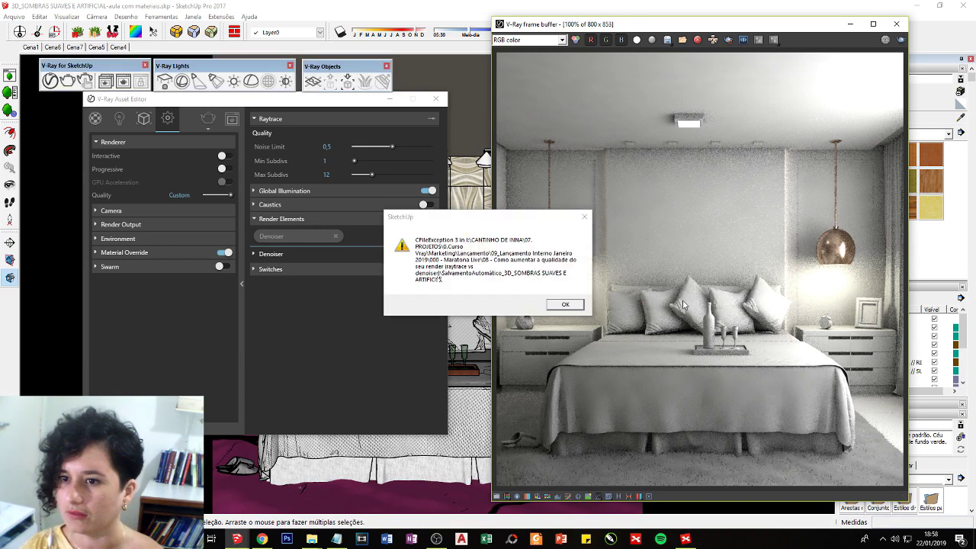
left_click(565, 306)
left_click(565, 311)
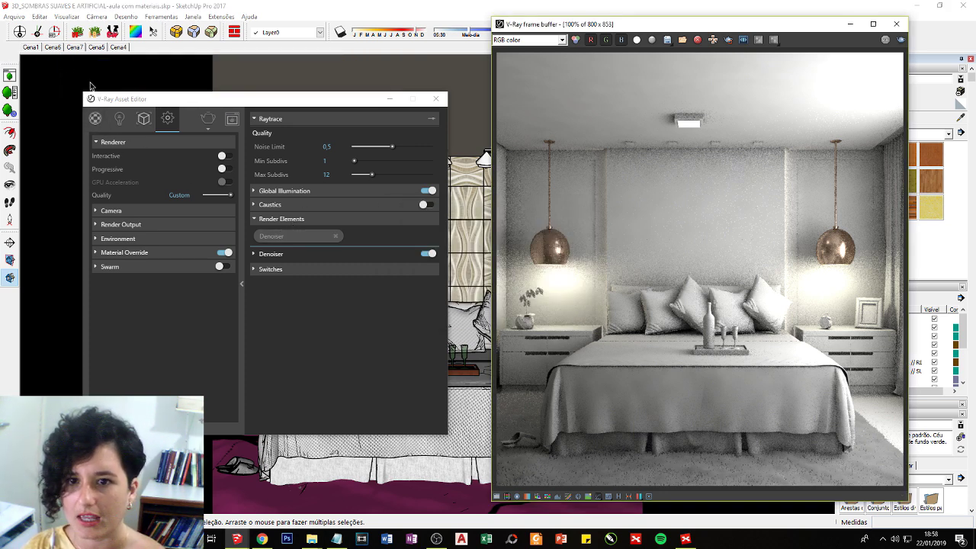
- Reopen the render settings and toggle Render Elements until the Denoiser entry shows
left_click(389, 99)
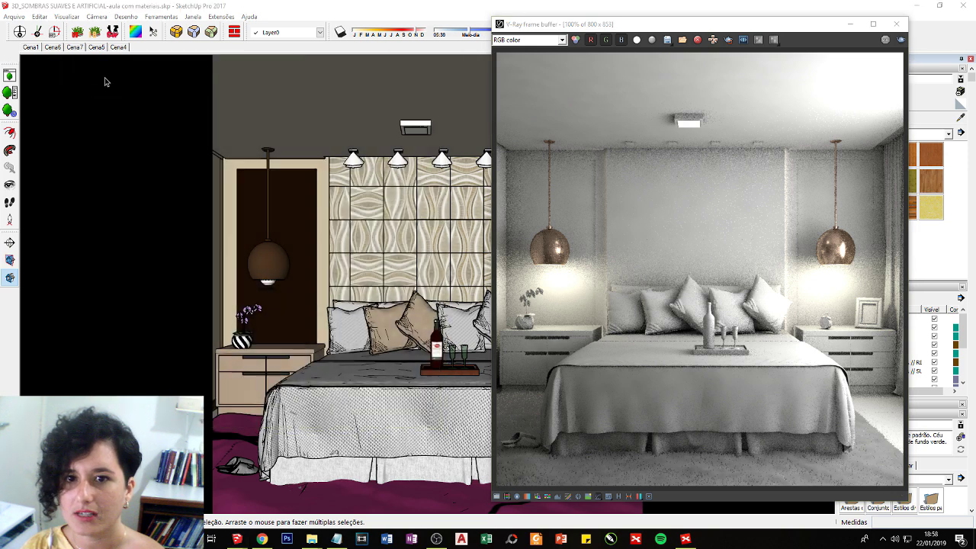
left_click(50, 80)
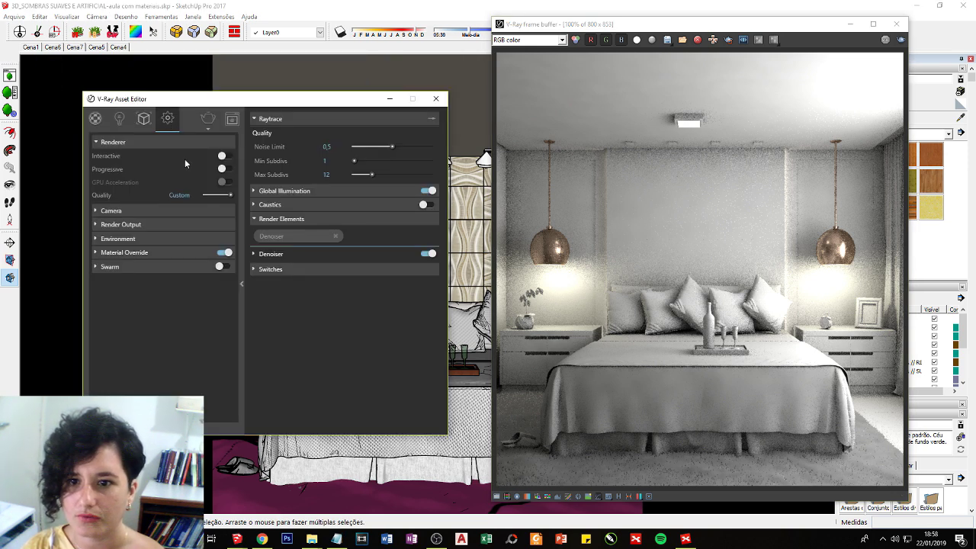
left_click(242, 280)
left_click(242, 280)
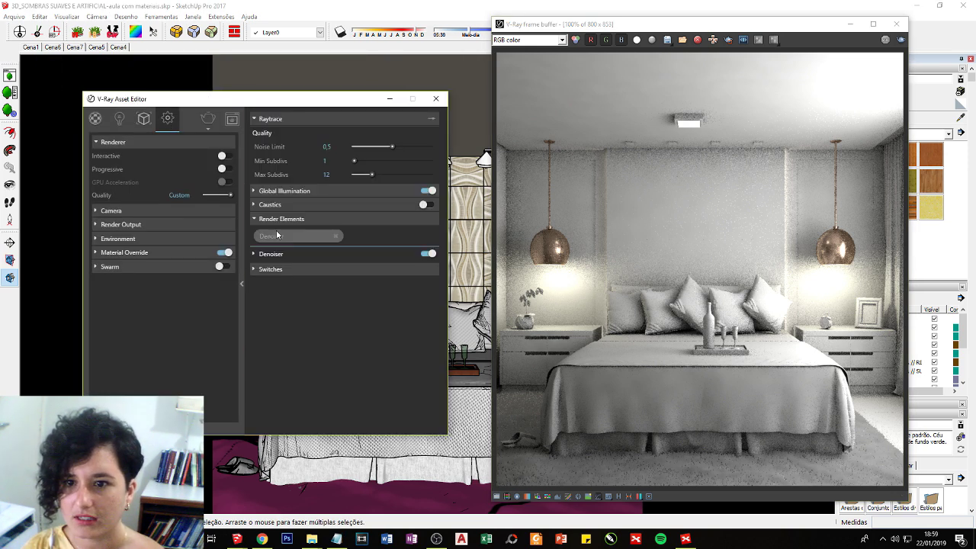
left_click(281, 219)
left_click(282, 221)
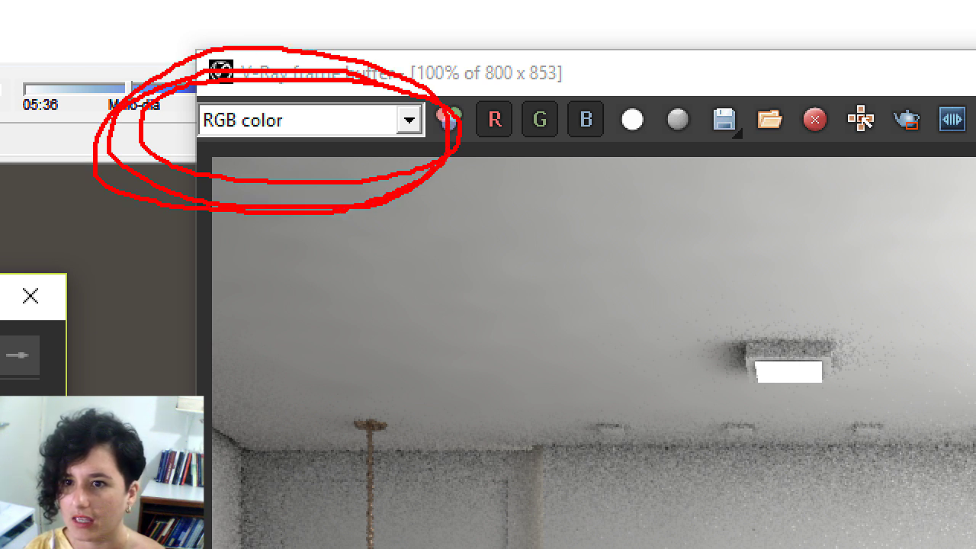
- Switch the frame buffer from the RGB color channel to Denoiser, underlining it for viewers
left_click_drag(263, 89, 425, 99)
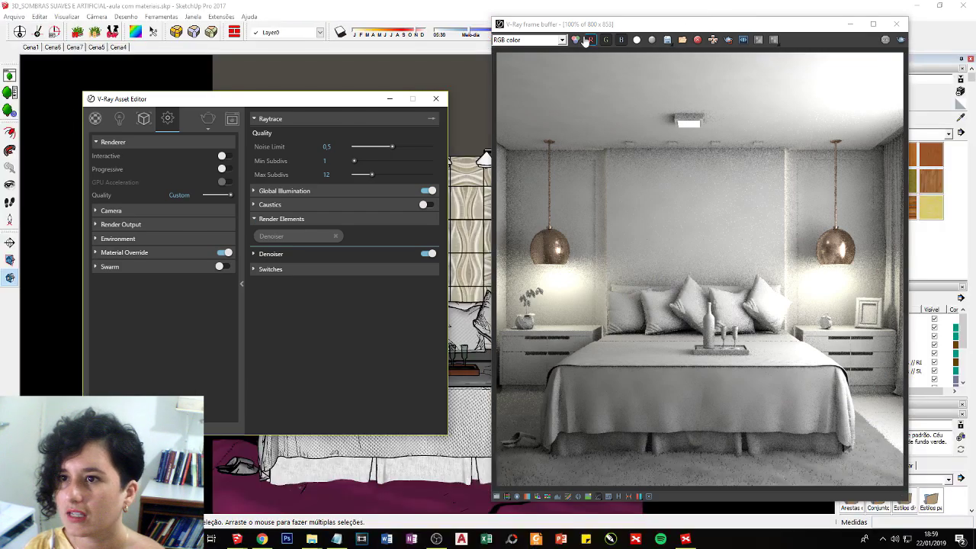
left_click(562, 40)
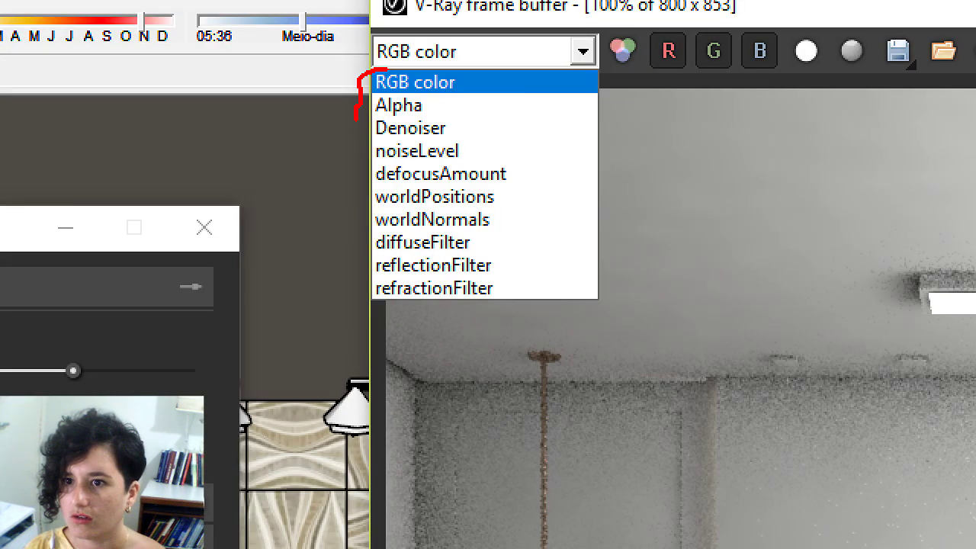
left_click_drag(375, 138, 456, 138)
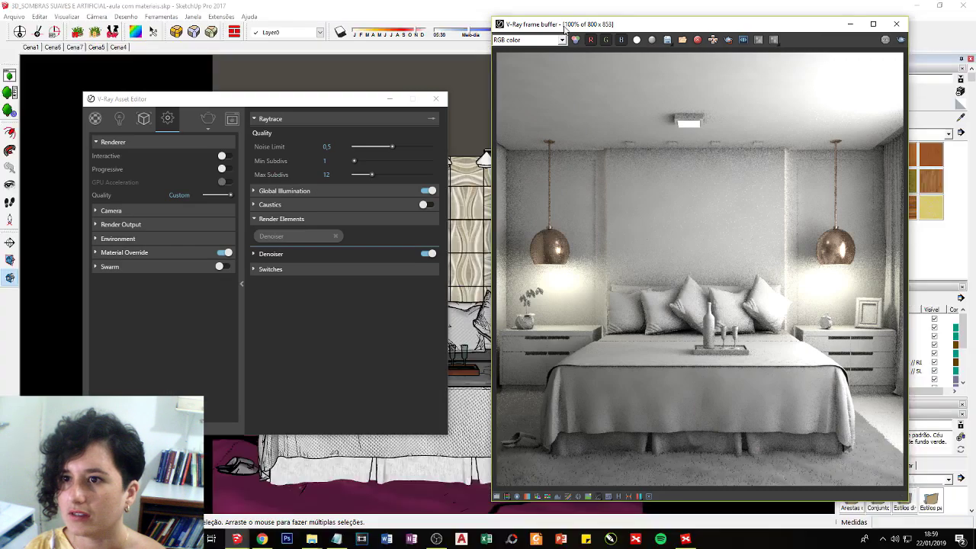
left_click(562, 40)
left_click(511, 65)
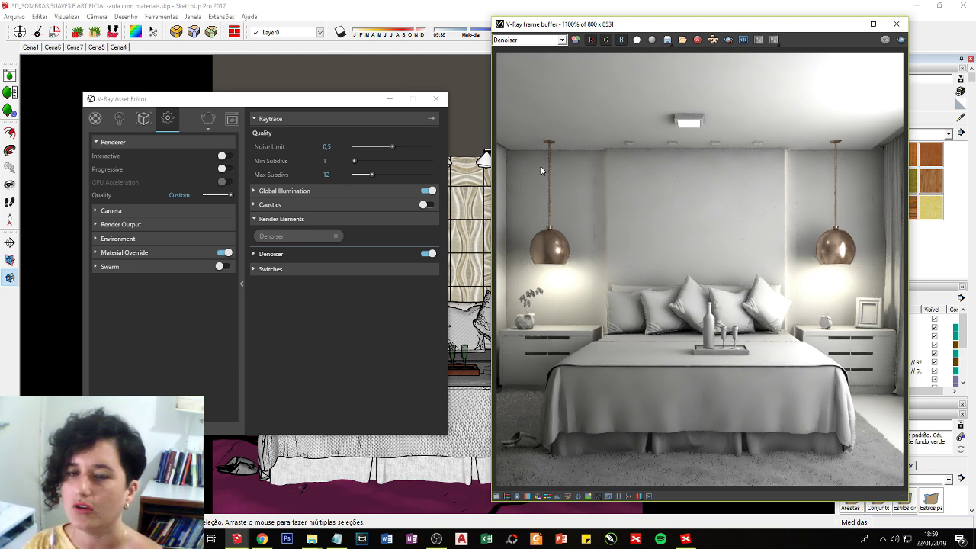
- Bring the noisy-render mind map forward and select the Denoiser reflection-loss topic and the Raytrace topic
left_click(685, 538)
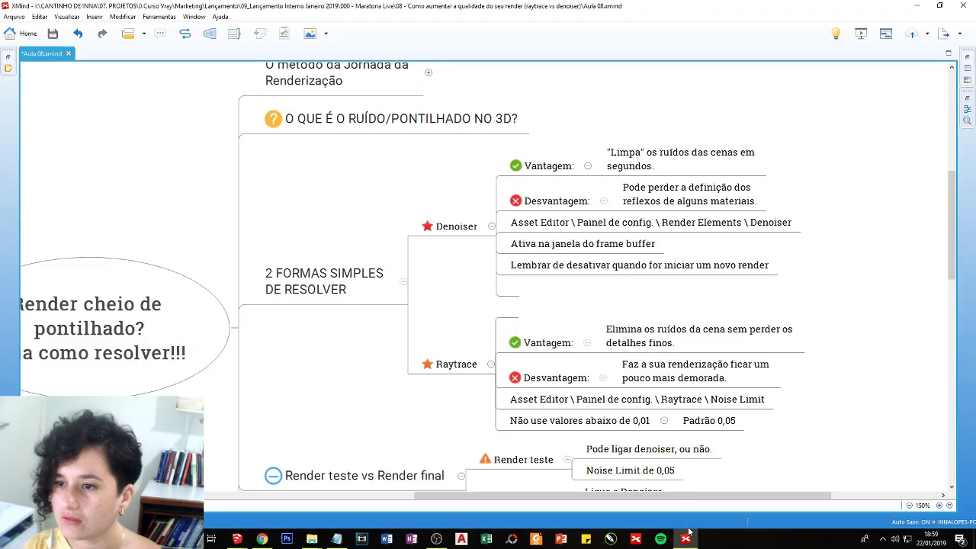
scroll(634, 276, "up", 2)
left_click(644, 269)
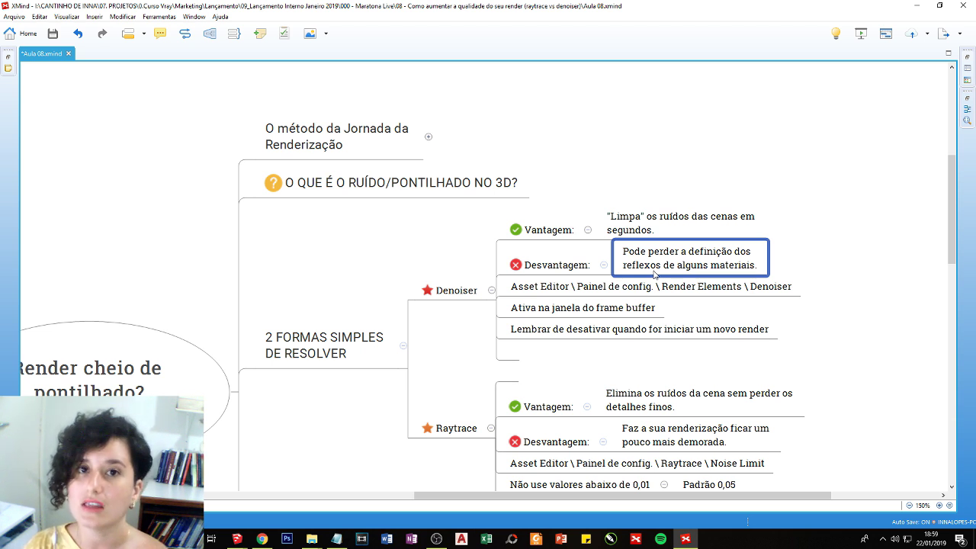
left_click(461, 436)
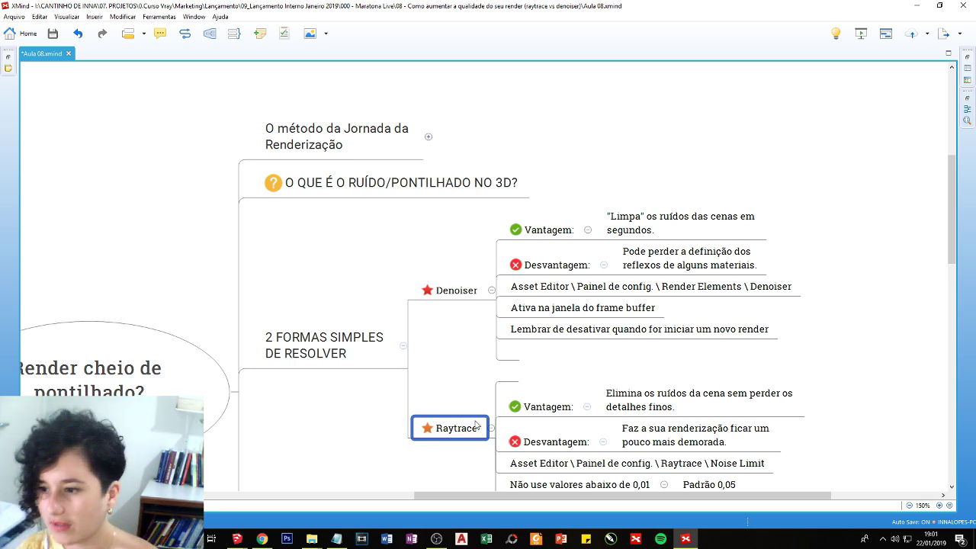
- Close the V-Ray frame buffer and Asset Editor, then reopen the Asset Editor on the scene materials
left_click(685, 539)
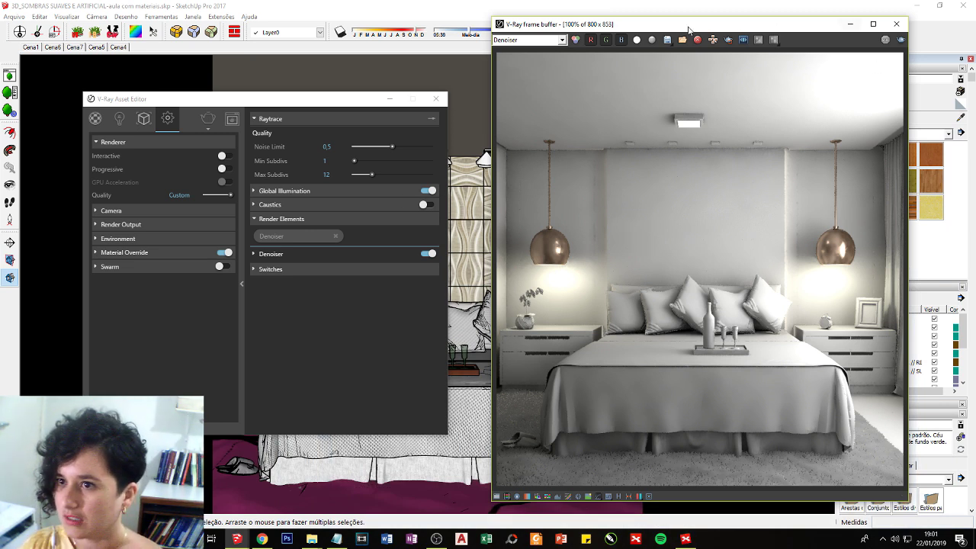
left_click(891, 27)
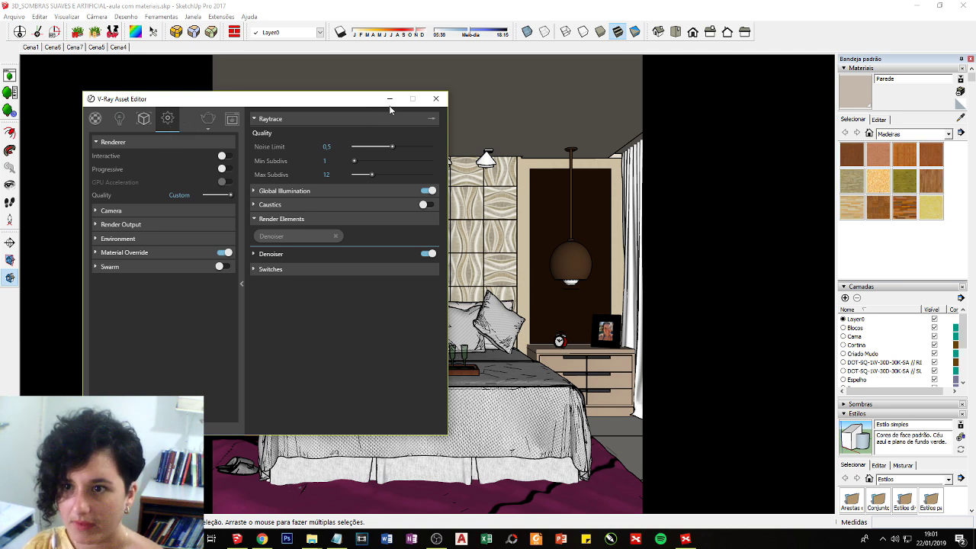
left_click(436, 99)
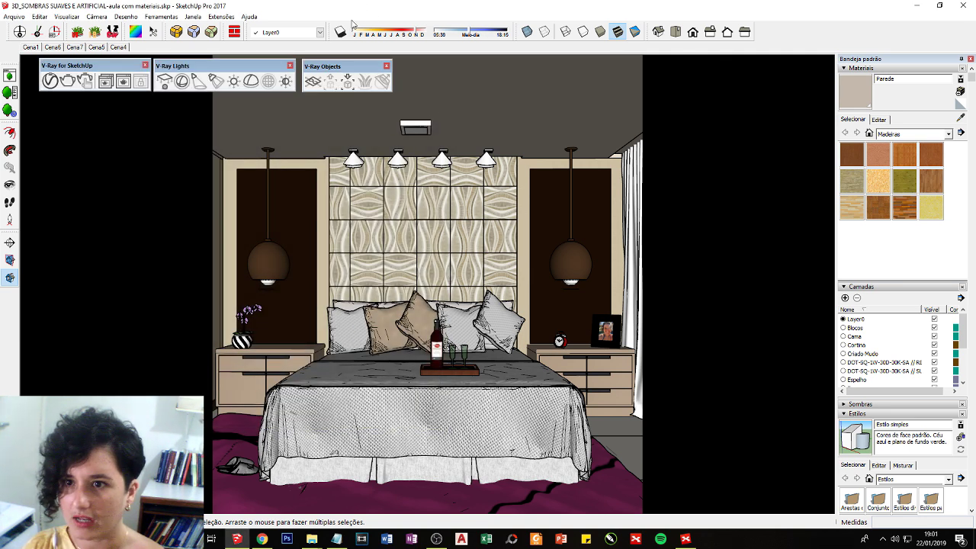
left_click(49, 82)
left_click(97, 118)
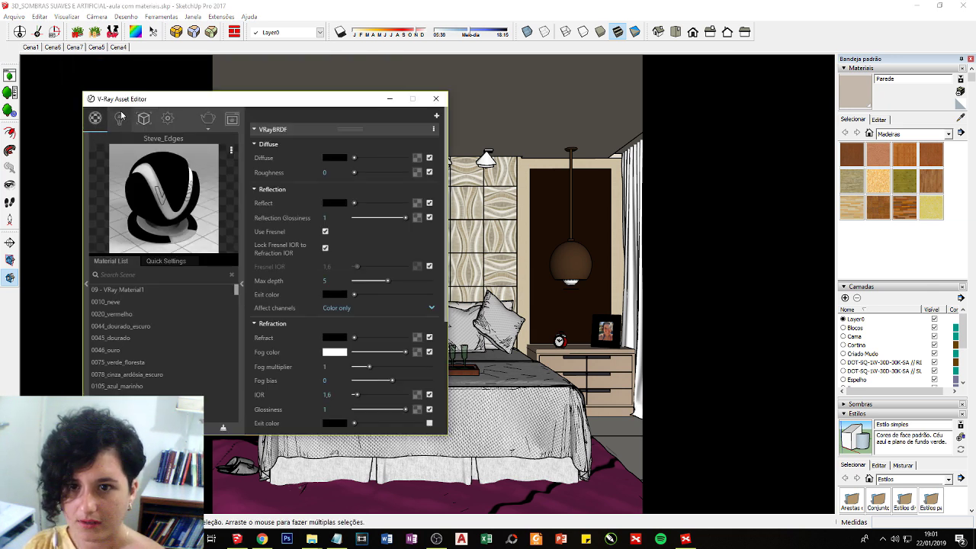
- Show the V-Ray render settings and annotate the Raytrace section and its Noise Limit for viewers
left_click(169, 122)
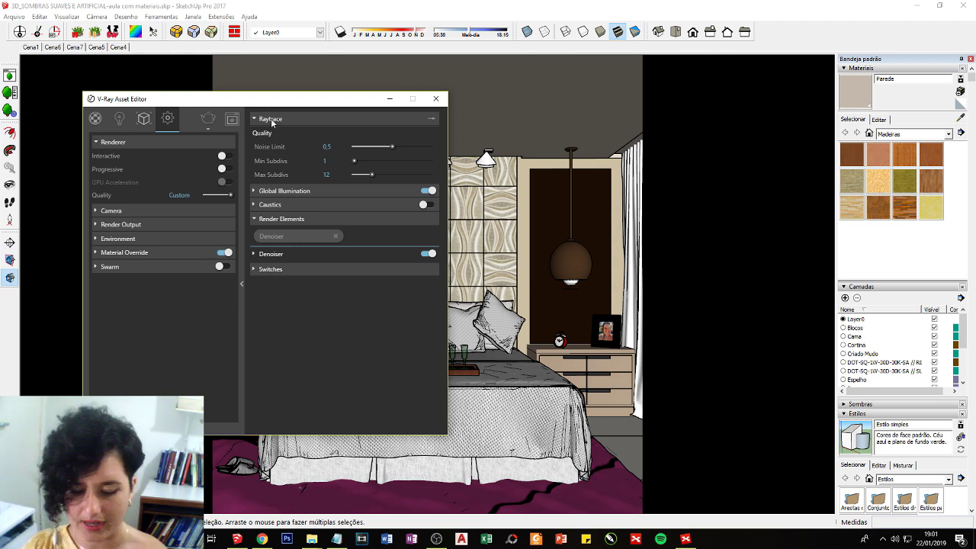
key("ctrl+1")
left_click_drag(268, 106, 282, 135)
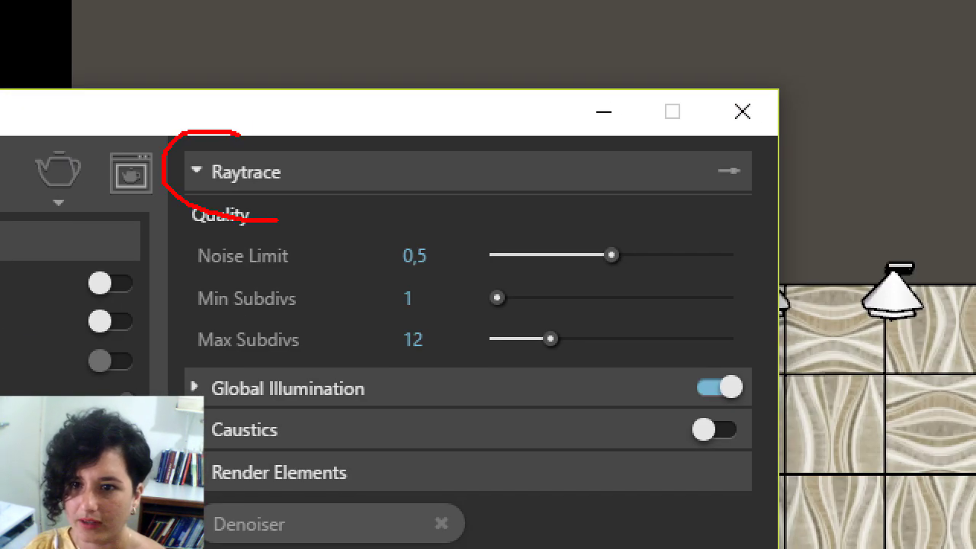
left_click_drag(279, 221, 206, 119)
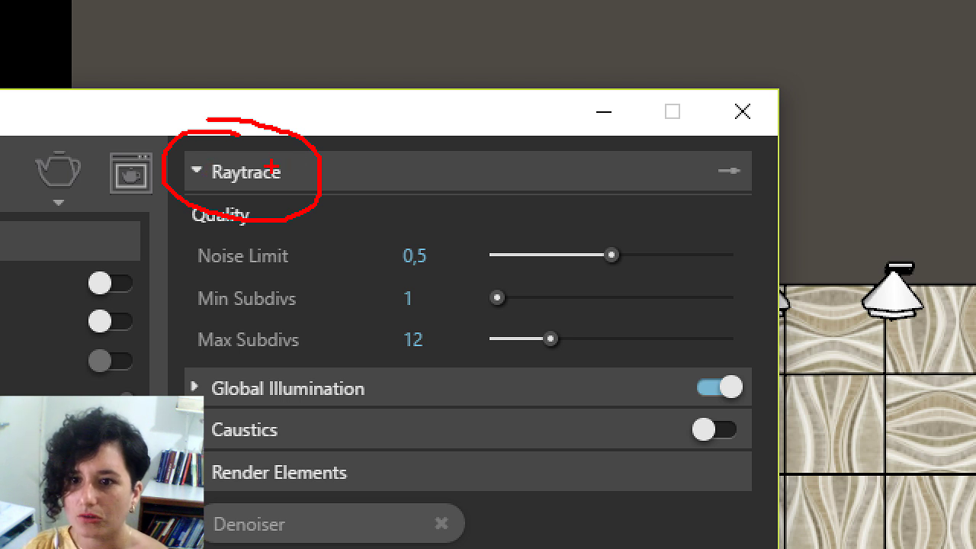
mouse_move(330, 206)
left_mouse_down()
mouse_move(320, 244)
mouse_move(331, 263)
left_mouse_up()
mouse_move(179, 280)
left_mouse_down()
mouse_move(679, 282)
mouse_move(753, 248)
mouse_move(222, 215)
mouse_move(170, 263)
left_mouse_up()
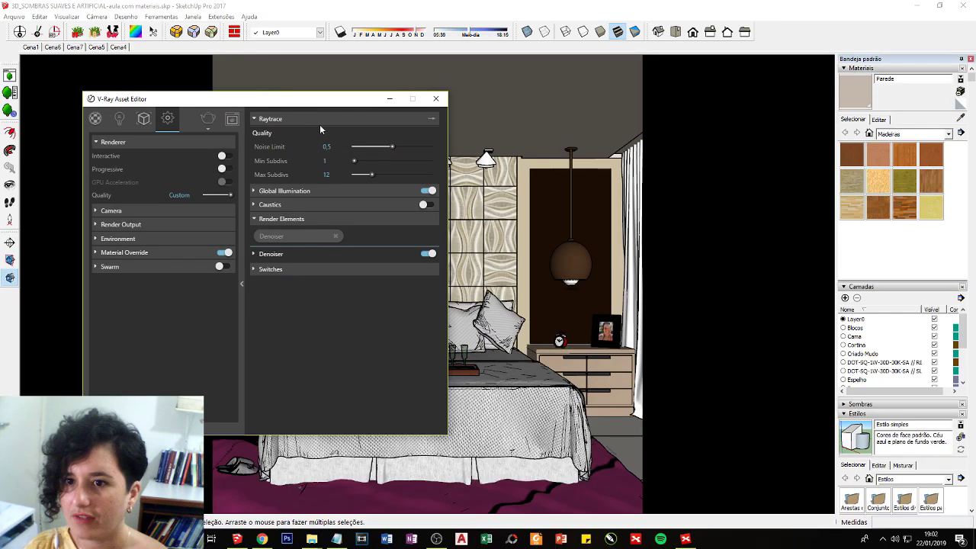
- Set Noise Limit to 0,05, annotate it against the old 0,5, and return to XMind
left_click(328, 146)
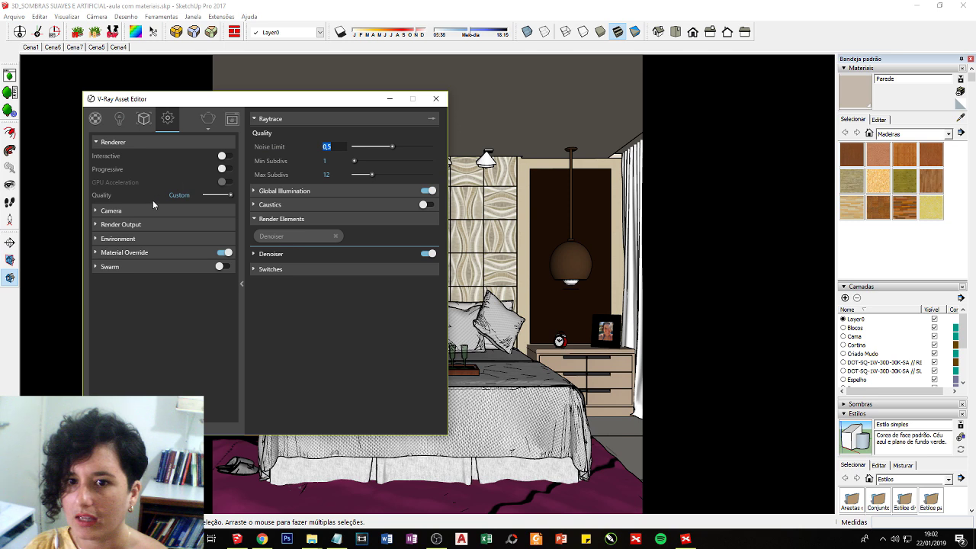
type("0,05")
key("Return")
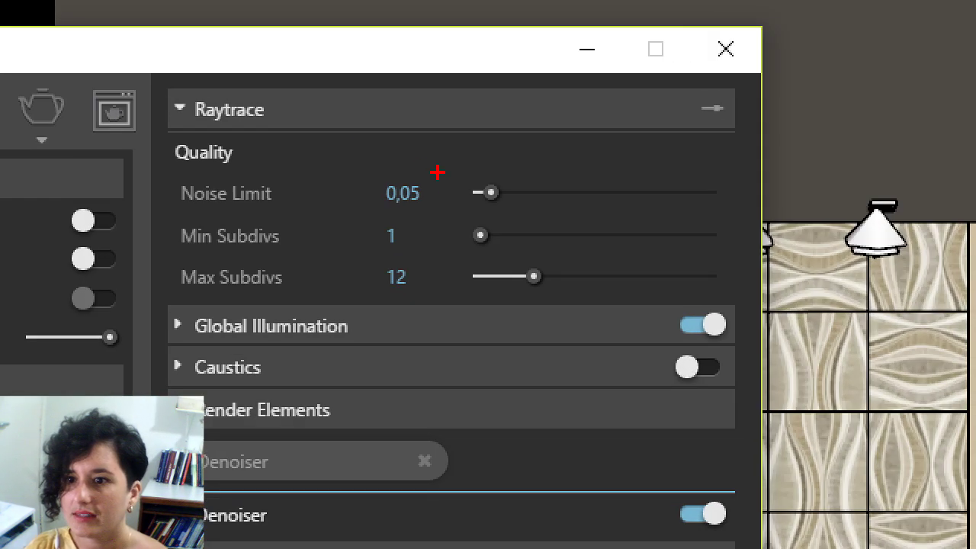
left_click_drag(436, 171, 448, 181)
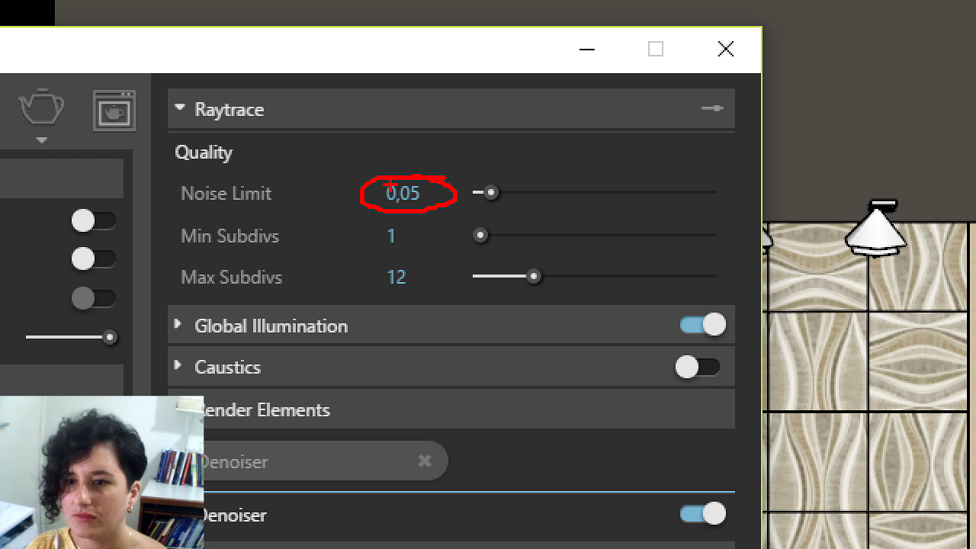
mouse_move(392, 148)
left_mouse_down()
mouse_move(395, 161)
mouse_move(422, 152)
mouse_move(411, 165)
mouse_move(453, 128)
mouse_move(461, 139)
left_mouse_up()
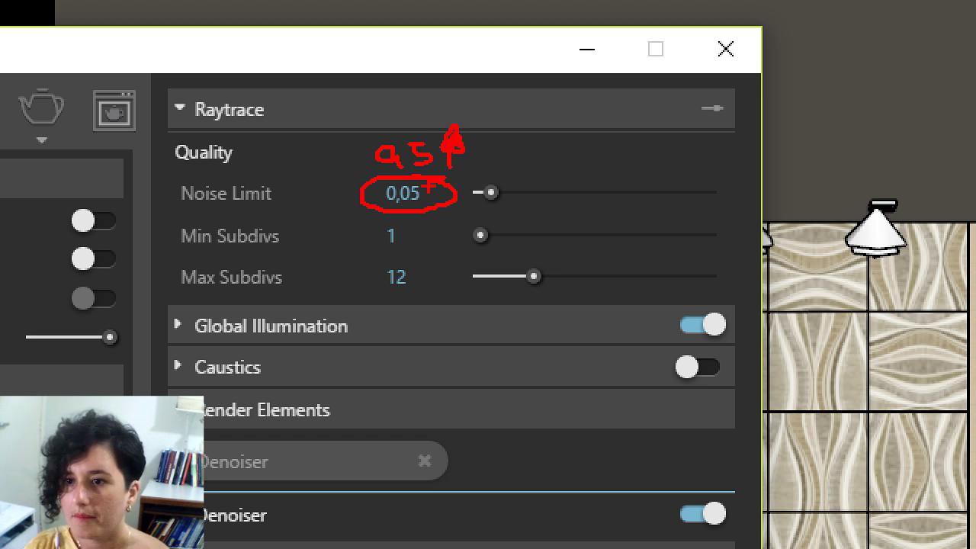
left_click_drag(533, 139, 535, 193)
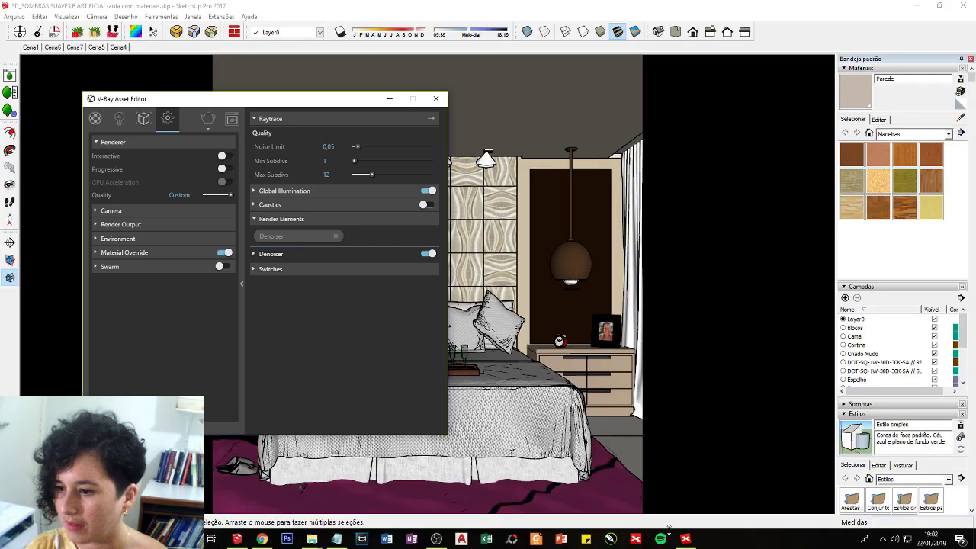
left_click(685, 538)
- Add a Raytrace subtopic beginning 'QUANTO MENOR O VALOR DO NOISE LIMIT'
scroll(457, 351, "down", 3)
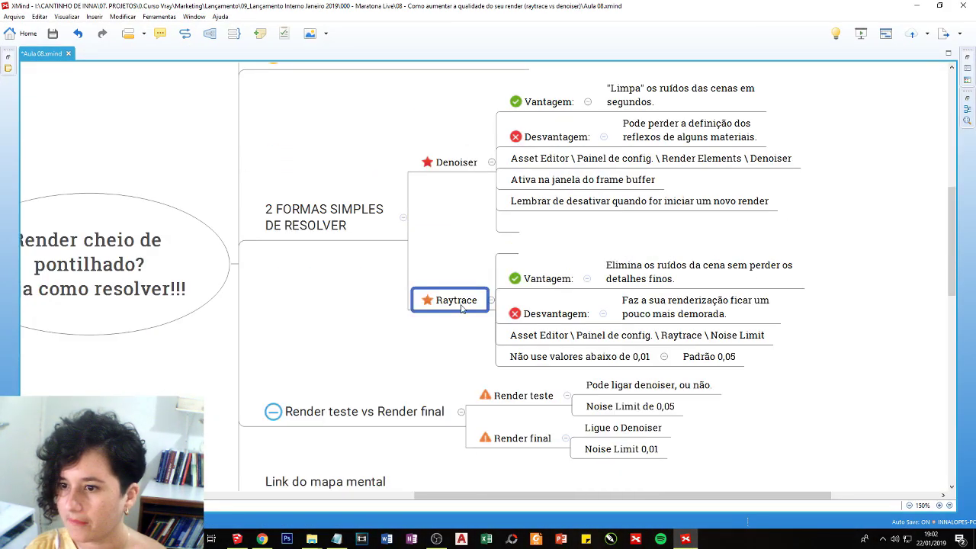
key("Tab")
type("Q")
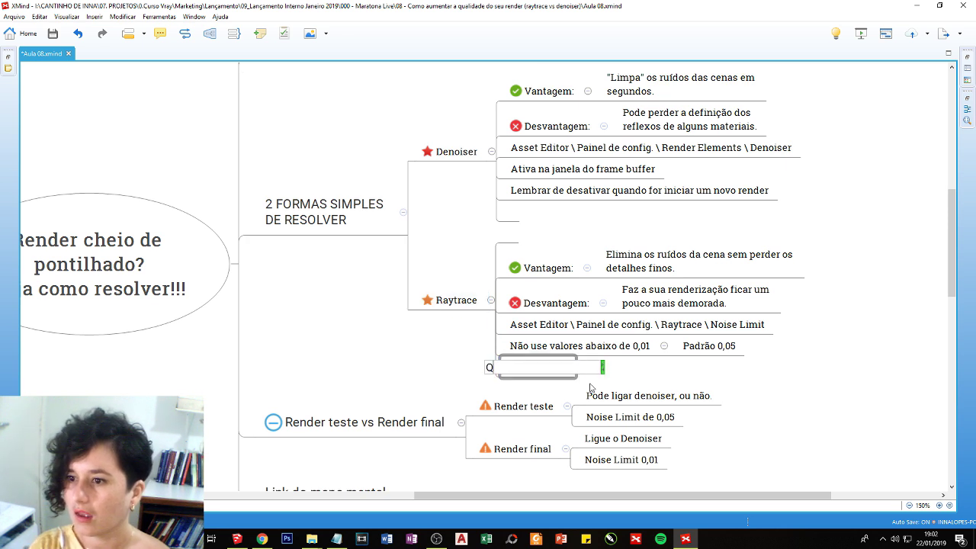
type("UANTO MENOR O ")
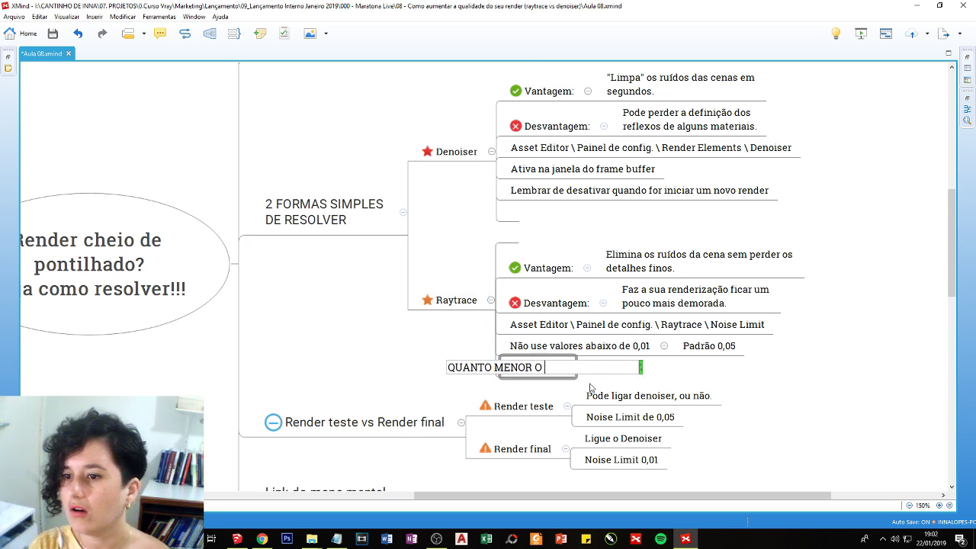
type("VALOR DO RA")
key("BackSpace")
key("BackSpace")
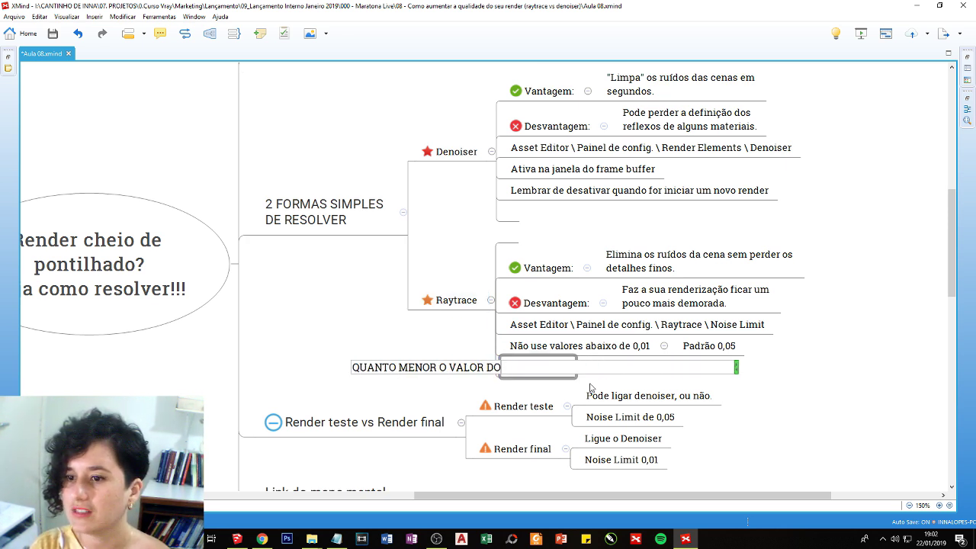
type("NOISE LIMIT")
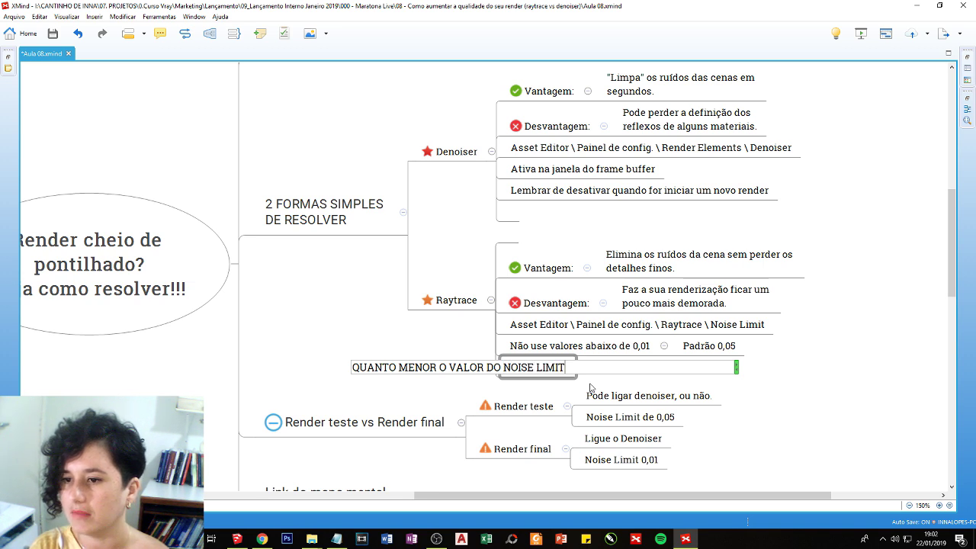
key("Return")
- Circle Noise Limit 0,05 in V-Ray, then complete the topic with 'MENOS PONTILHADOS'
key("alt+Tab")
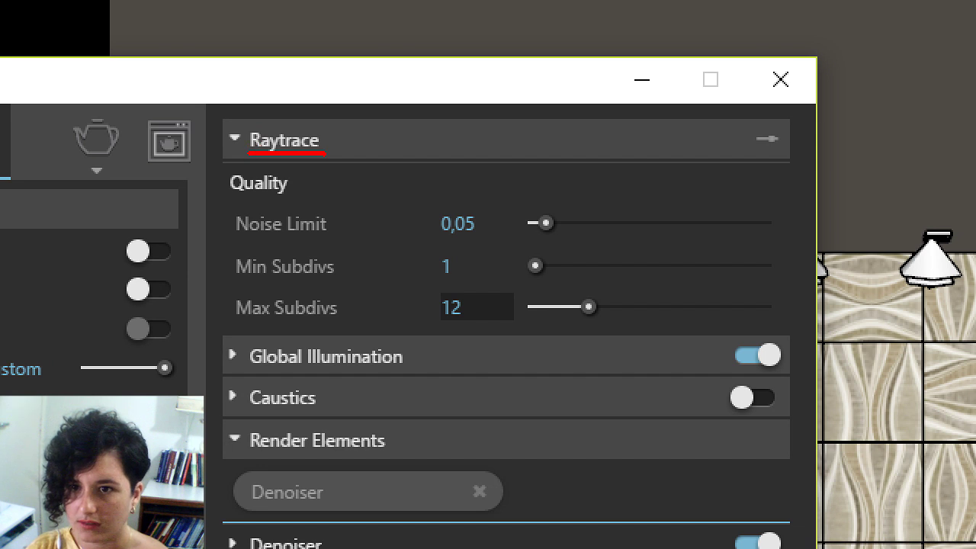
mouse_move(236, 244)
left_mouse_down()
mouse_move(358, 245)
mouse_move(497, 200)
mouse_move(288, 201)
mouse_move(236, 242)
left_mouse_up()
left_click_drag(355, 221, 333, 164)
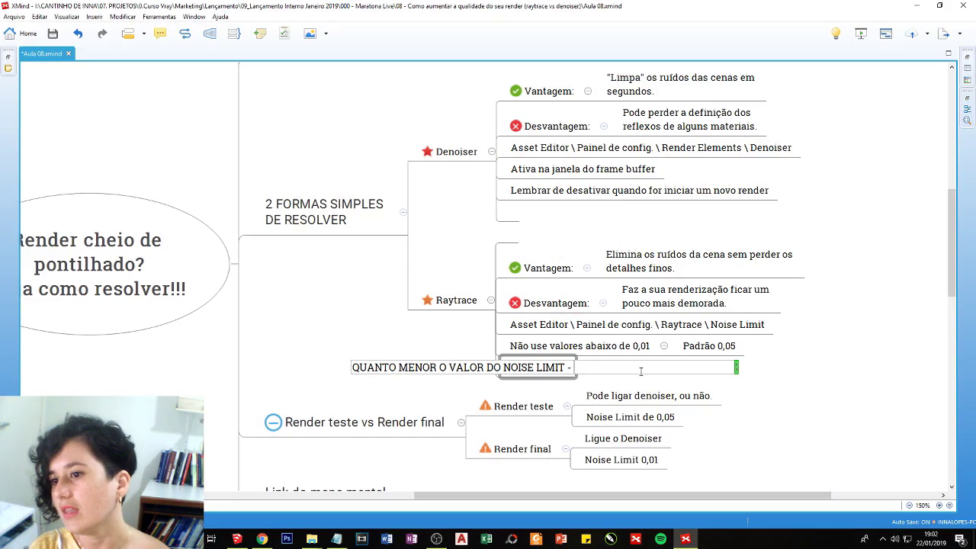
type("MENOS PON")
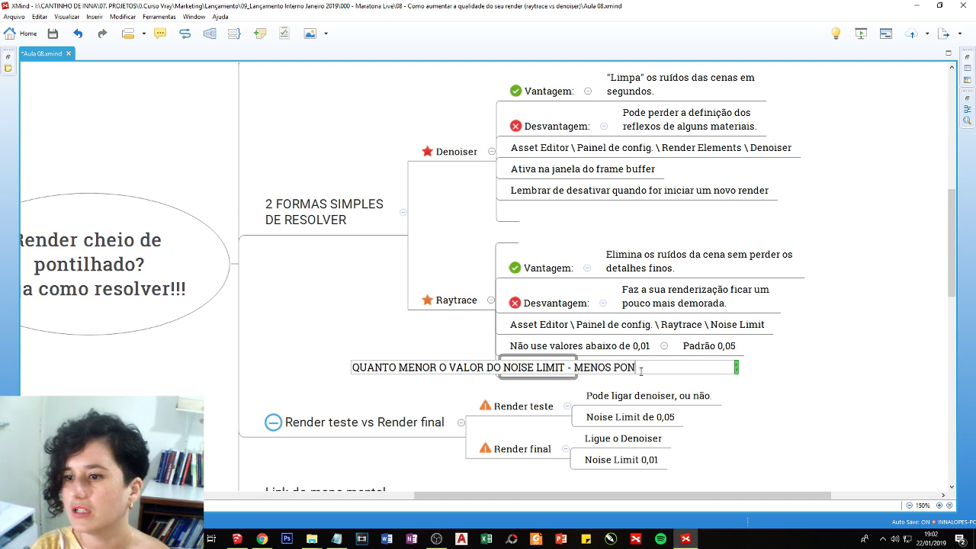
type("TILHAD")
type("OS")
key("Return")
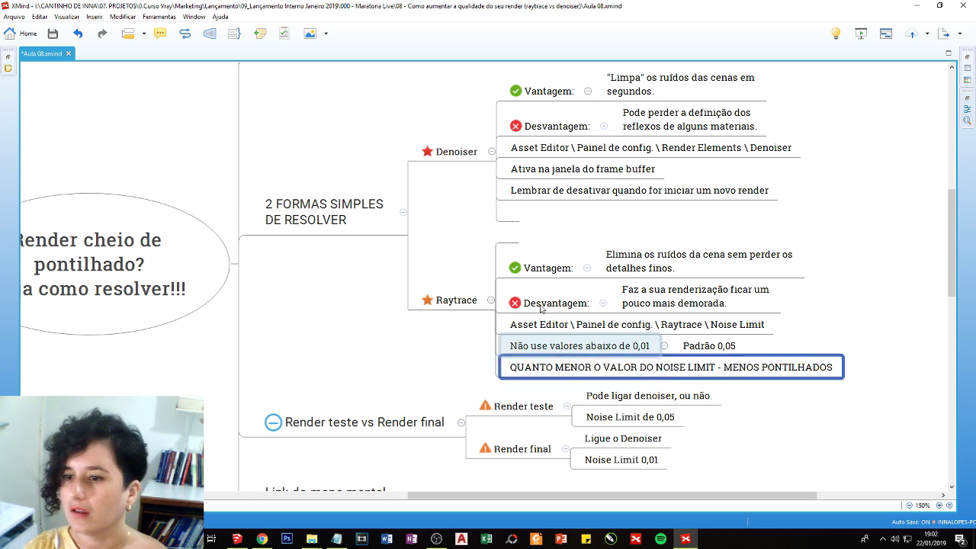
- Add the sibling topic 'QUANTO MAIOR O VALOR DO NOISE LIMIT - MAIS PONTILHADOS' and review neighbouring topics
key("Return")
key("F2")
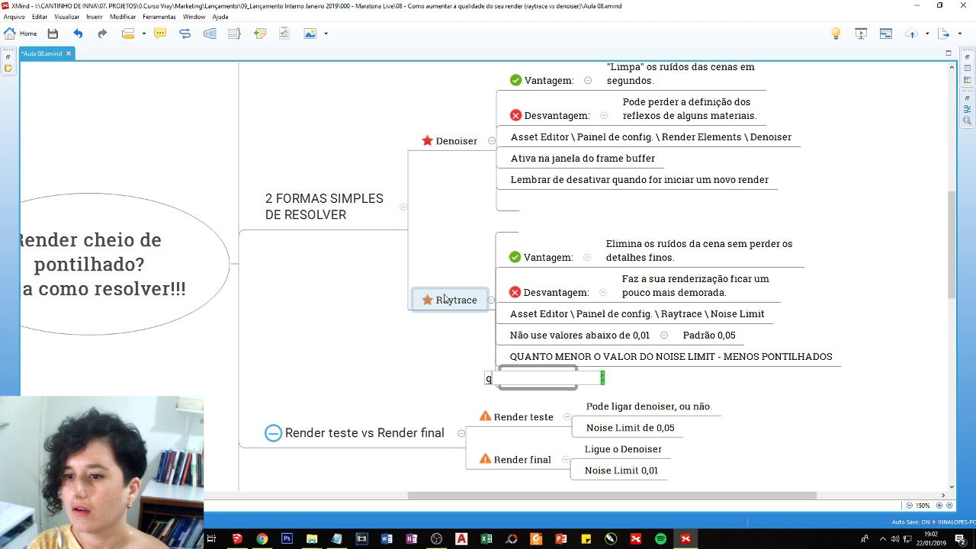
type("QUANTO MAIOR O VALOR")
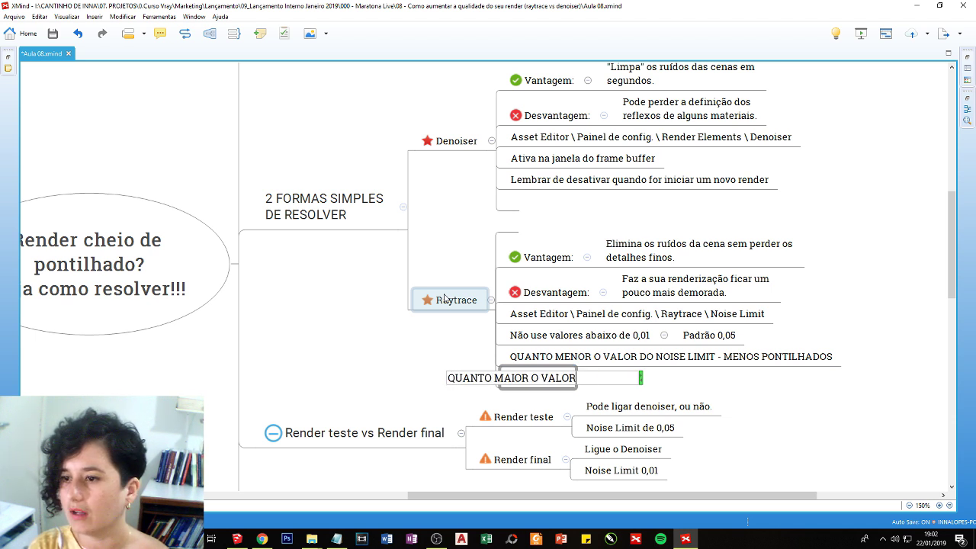
type(" DO NOISE LIMIT")
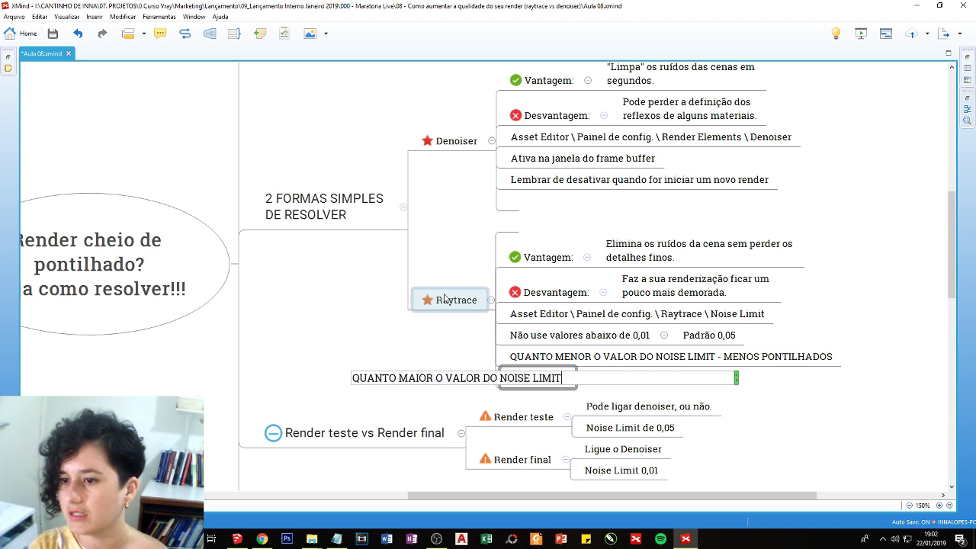
type(" - MAIS PONTILHA")
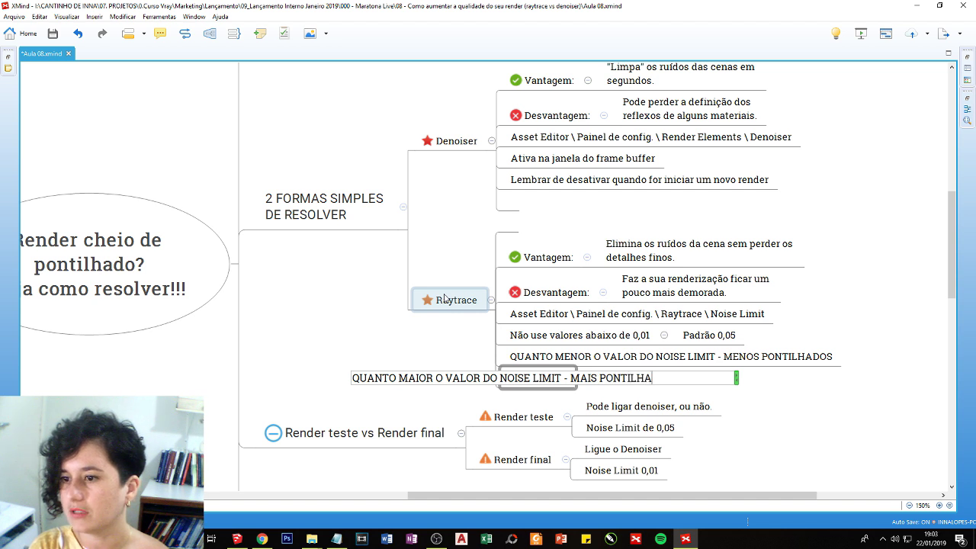
type("DOS")
key("Return")
left_click(571, 361)
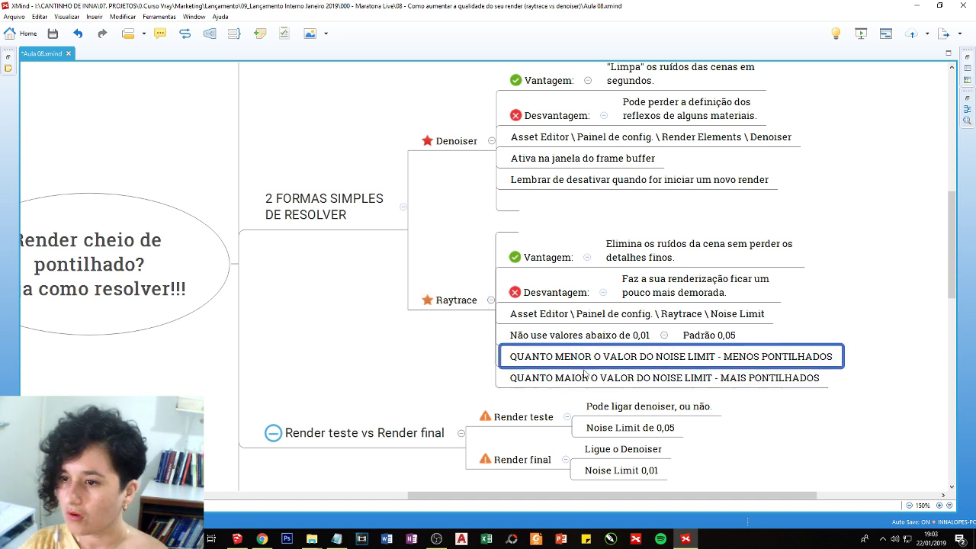
left_click(570, 343)
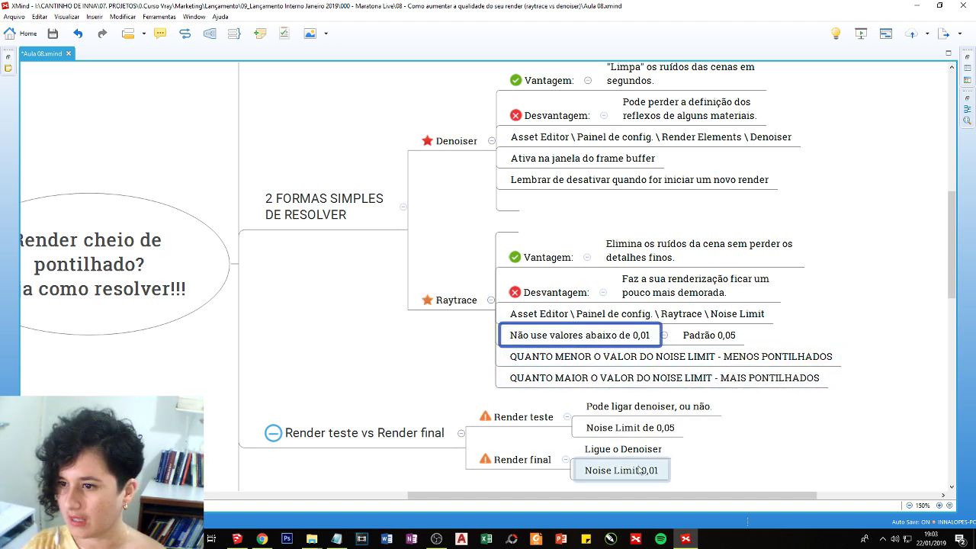
left_click(685, 539)
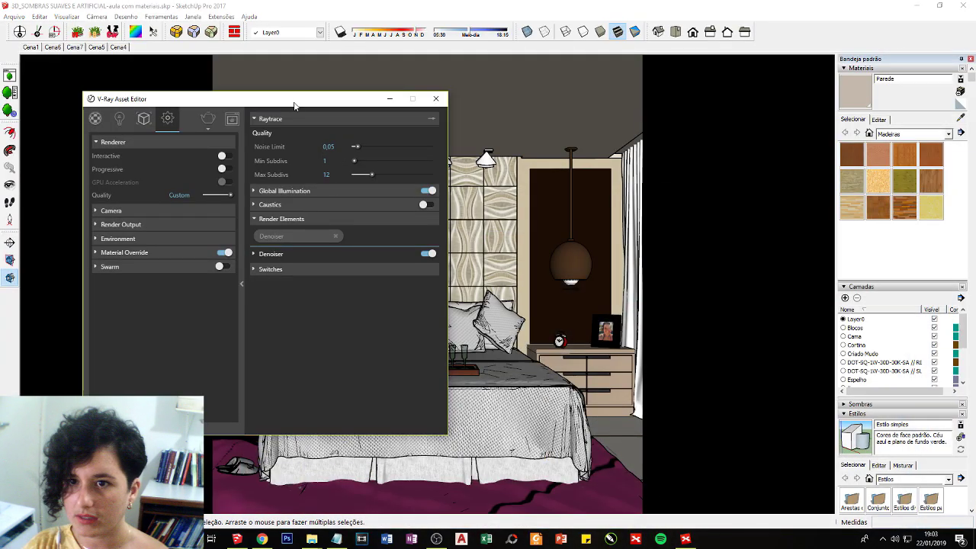
- Open the latest bedroom render, show render history and pick the 7m 6.5s render in RGB color
left_click_drag(294, 100, 373, 100)
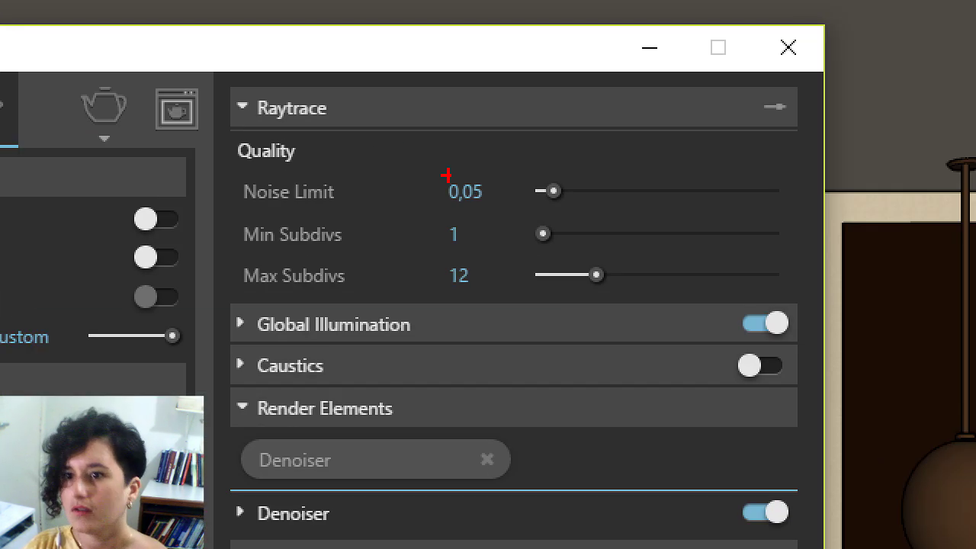
mouse_move(467, 170)
left_mouse_down()
mouse_move(443, 203)
mouse_move(424, 148)
left_mouse_up()
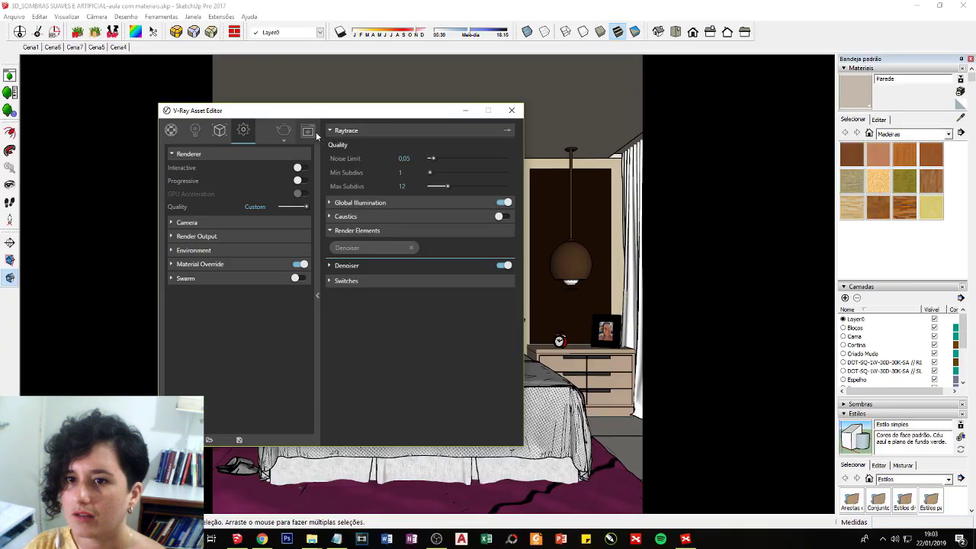
left_click(308, 130)
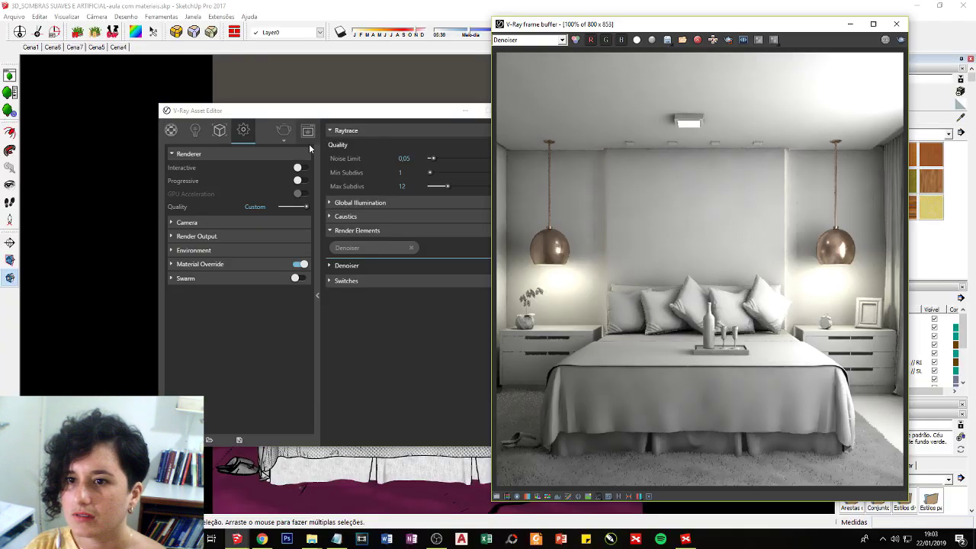
left_click(618, 496)
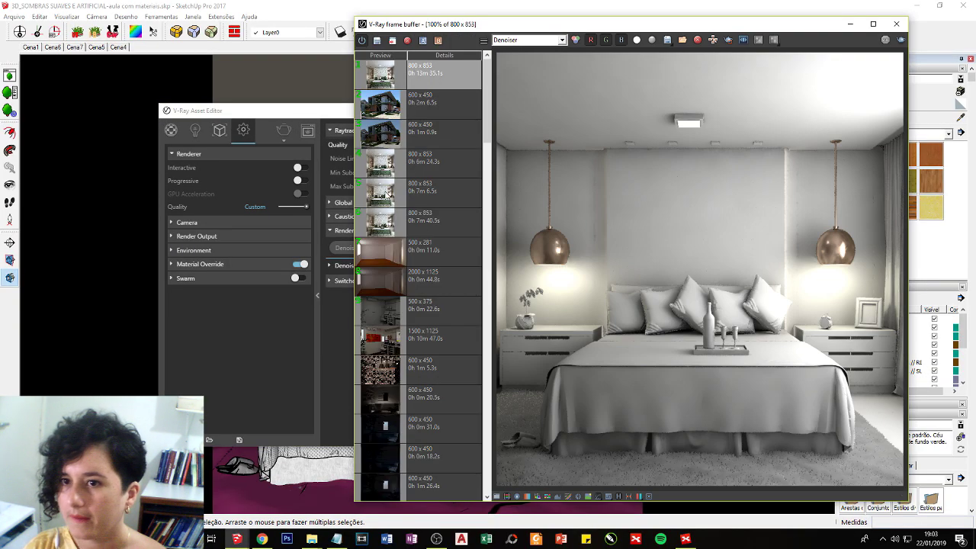
left_click(426, 193)
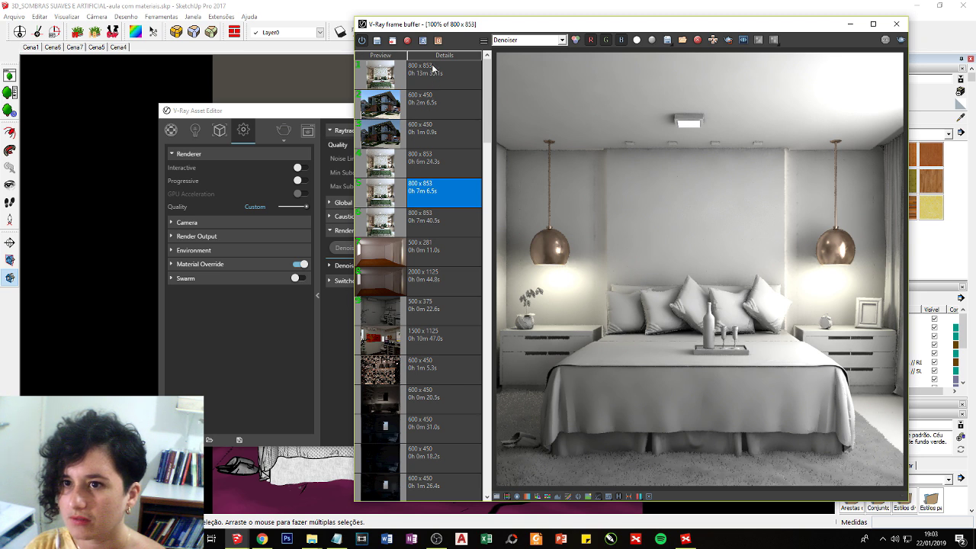
left_click(393, 42)
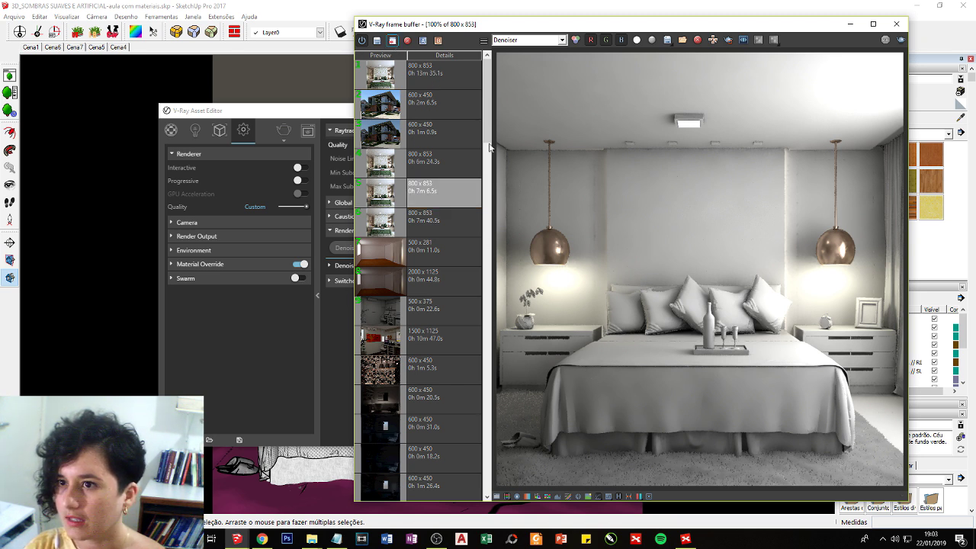
left_click(529, 39)
left_click(523, 59)
- Set the 13m 35.1s render as comparison A and enlarge the render view to full screen
left_click(434, 217)
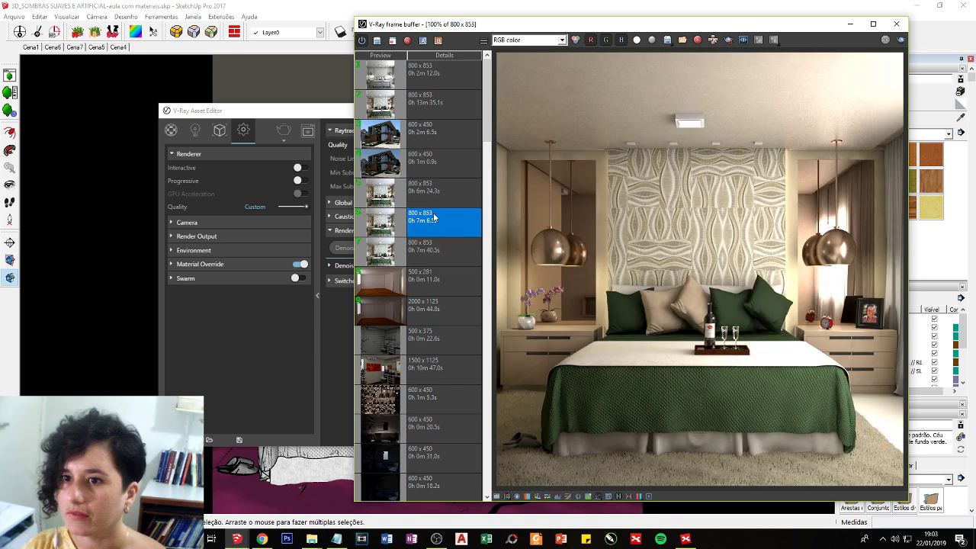
left_click(427, 99)
left_click(423, 39)
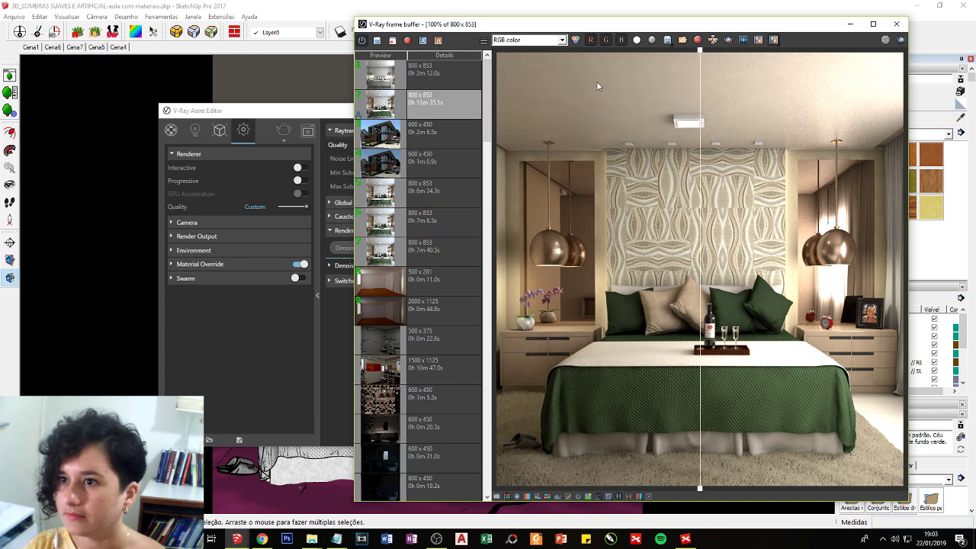
scroll(710, 90, "up", 1)
left_click(873, 24)
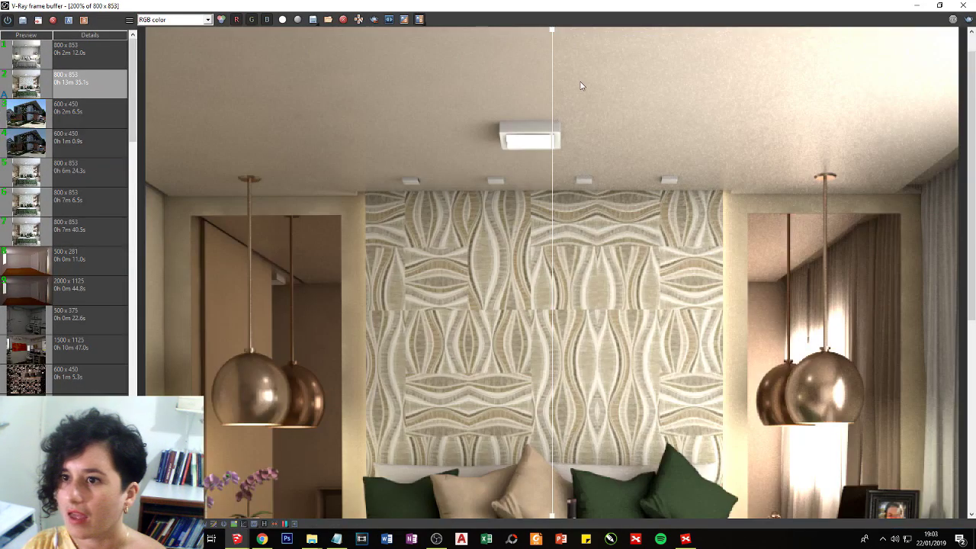
scroll(539, 88, "up", 1)
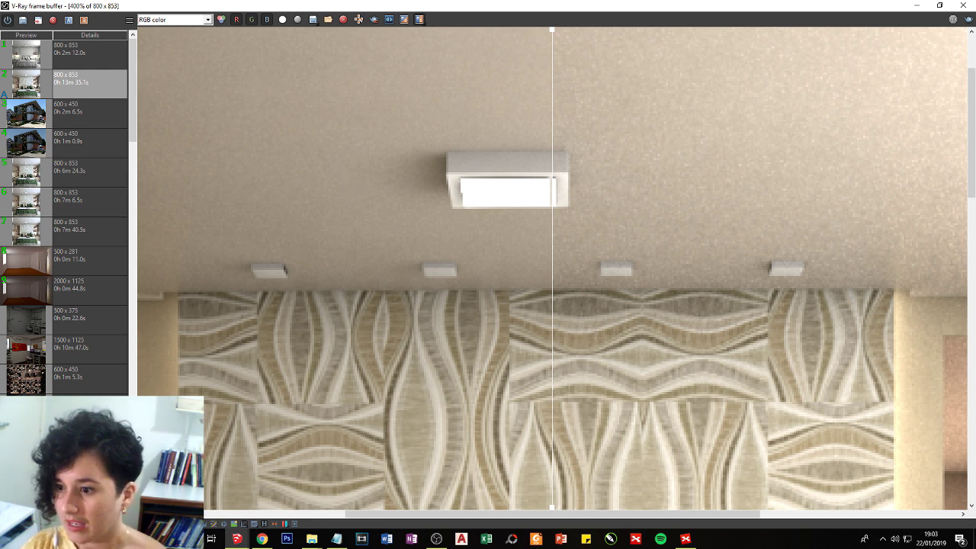
- In XMind, select the Padrão 0,05, Não use valores abaixo de 0,01 and Raytrace topics
key("alt+Tab")
left_click(696, 339)
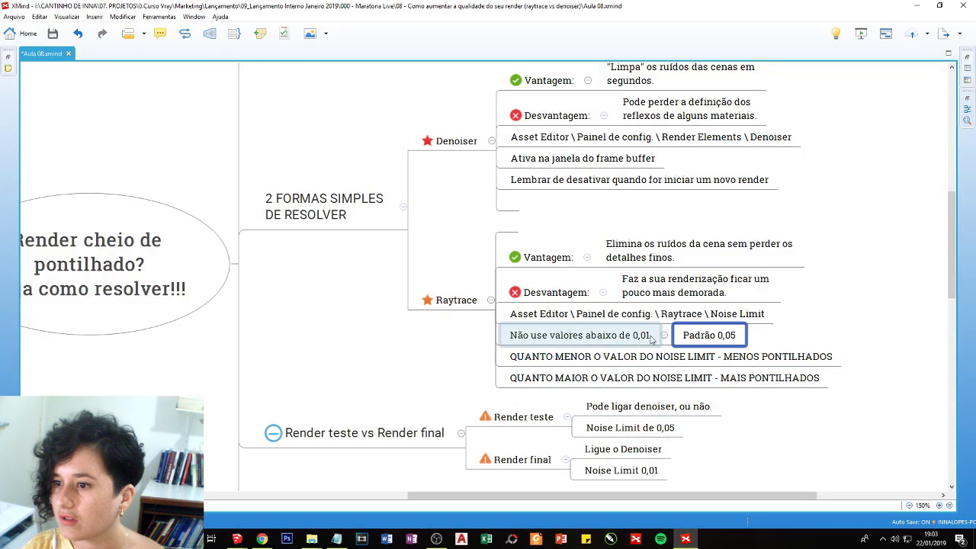
left_click(641, 340)
left_click(705, 341)
left_click(637, 339)
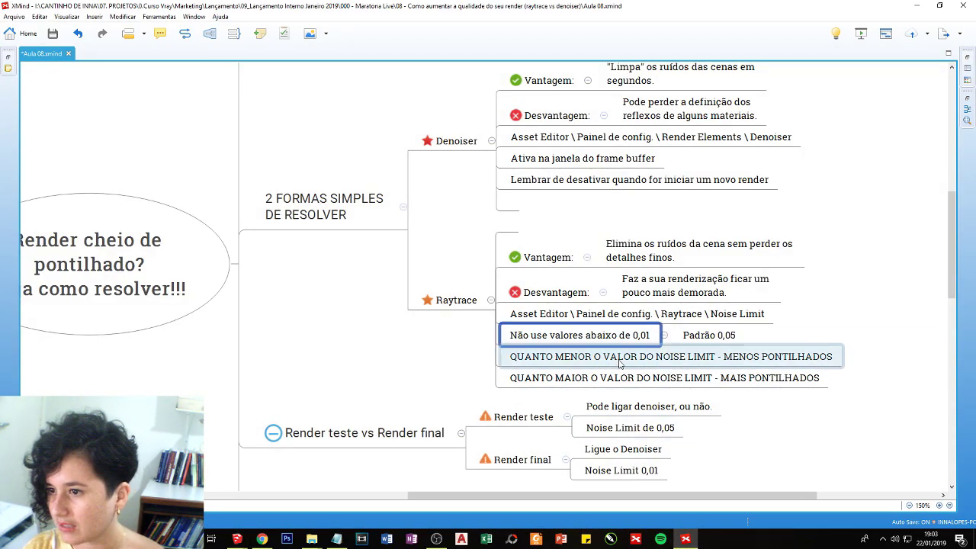
left_click(715, 341)
left_click(460, 308)
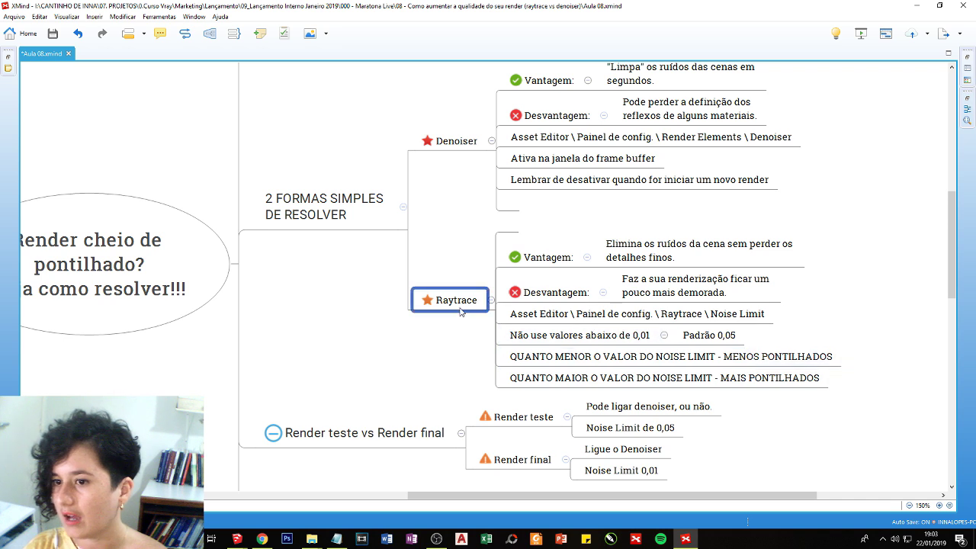
- Compare the renders by moving the split line and toggling between Denoiser and RGB color channels
key("alt+Tab")
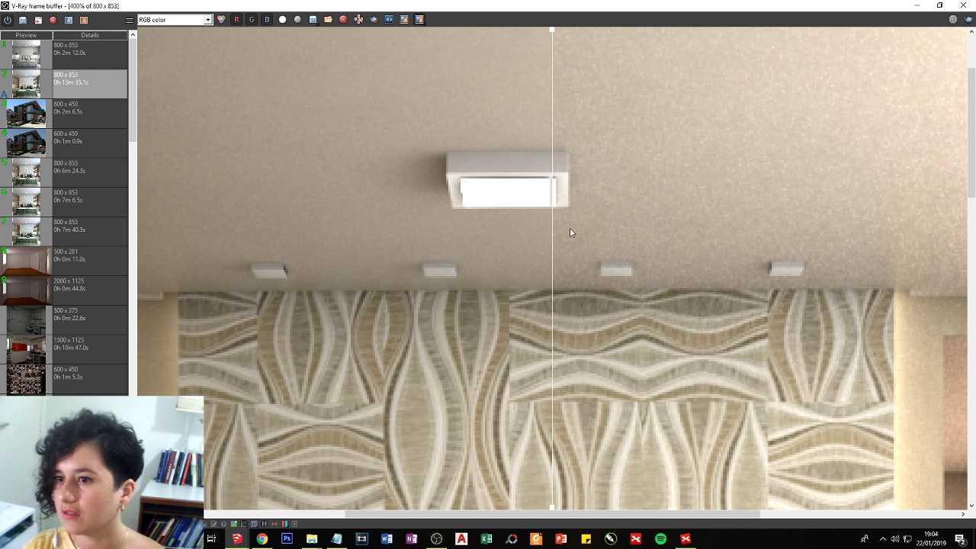
left_click_drag(554, 238, 481, 244)
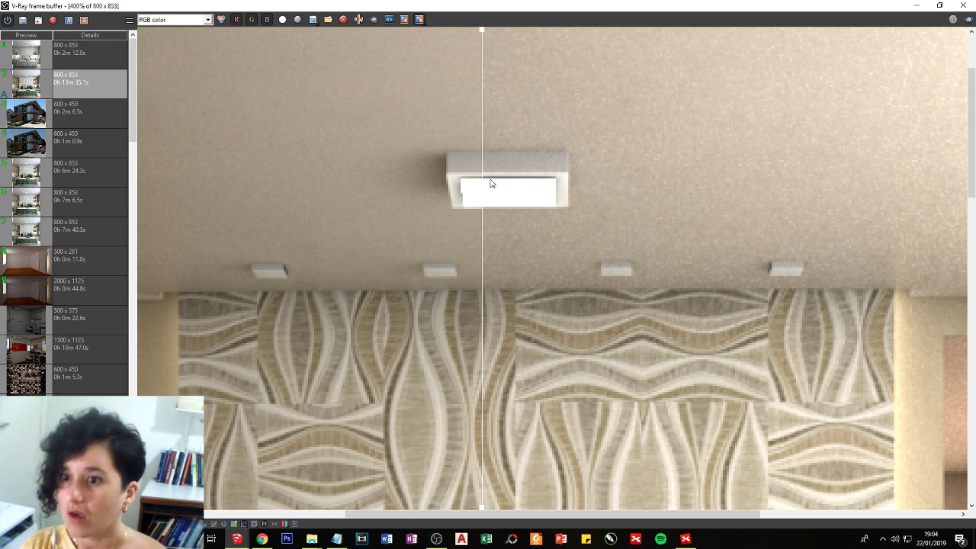
left_click_drag(484, 191, 523, 192)
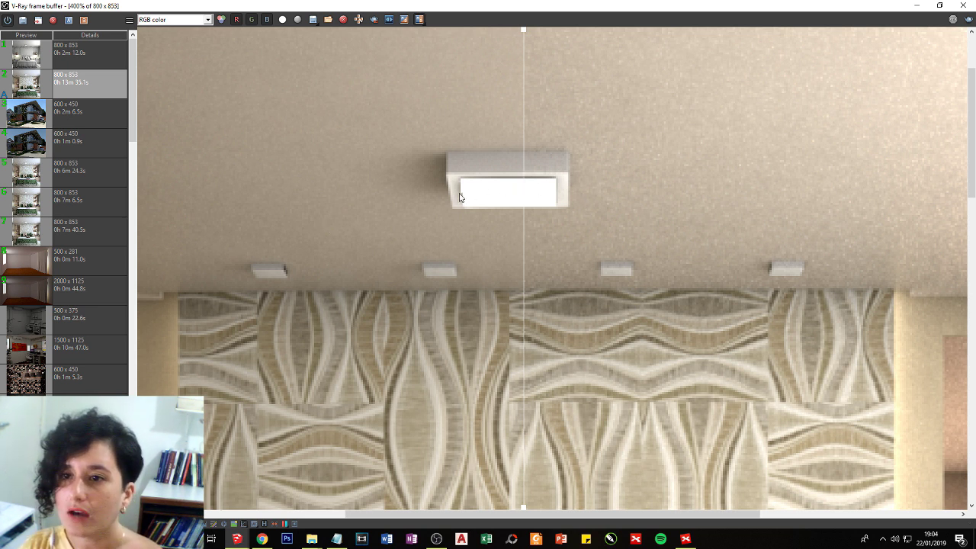
left_click(182, 20)
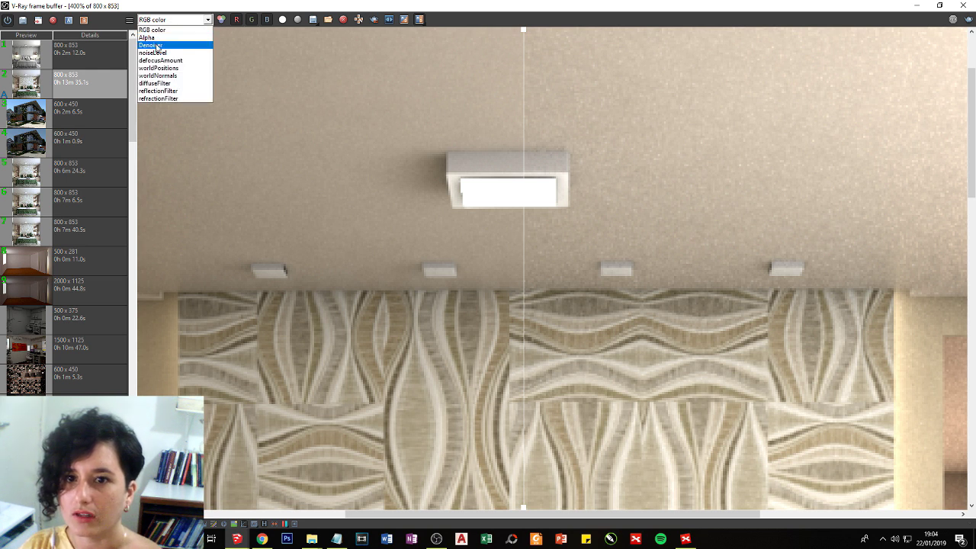
left_click(157, 46)
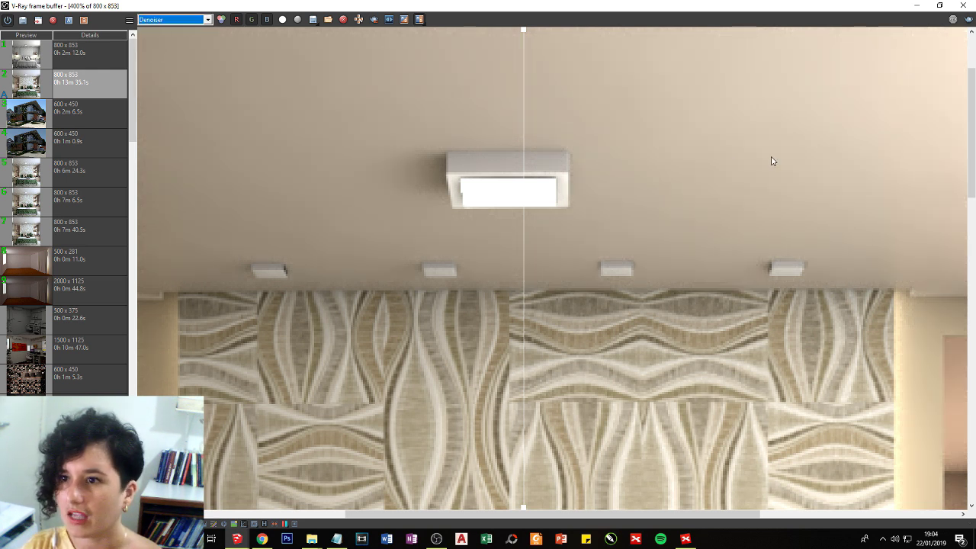
left_click(195, 20)
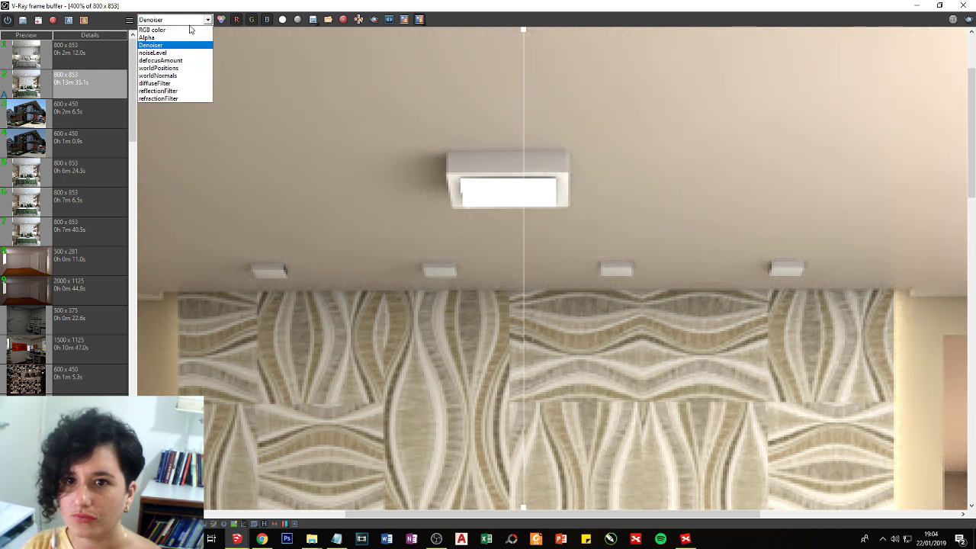
left_click(185, 31)
scroll(488, 211, "down", 1)
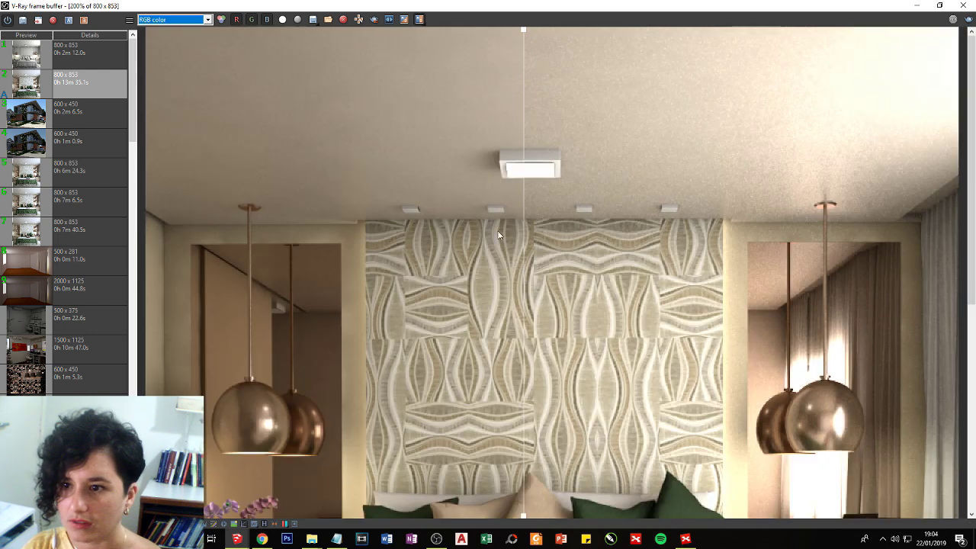
scroll(788, 346, "down", 2)
scroll(894, 163, "up", 2)
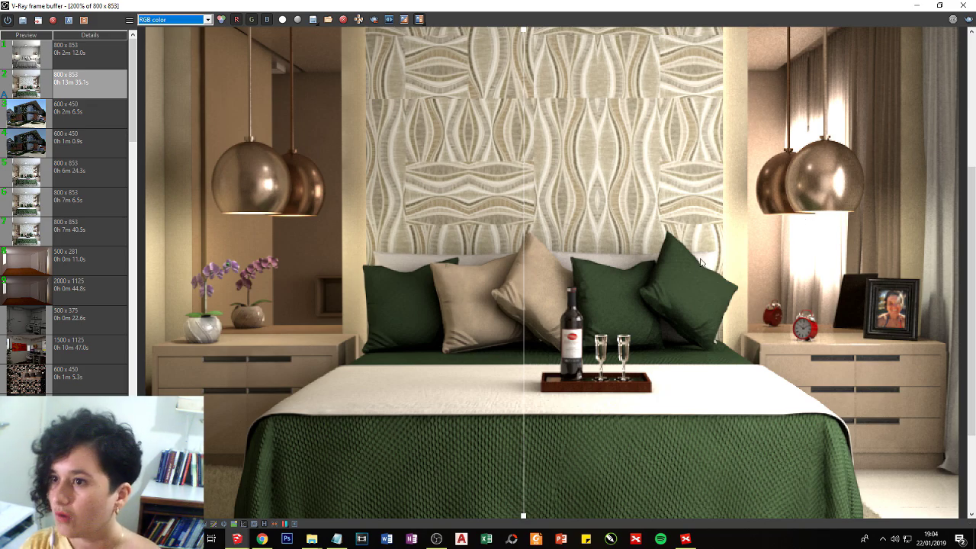
- Minimize the frame buffer, set Noise Limit to 0,01, and return to XMind
left_click(915, 9)
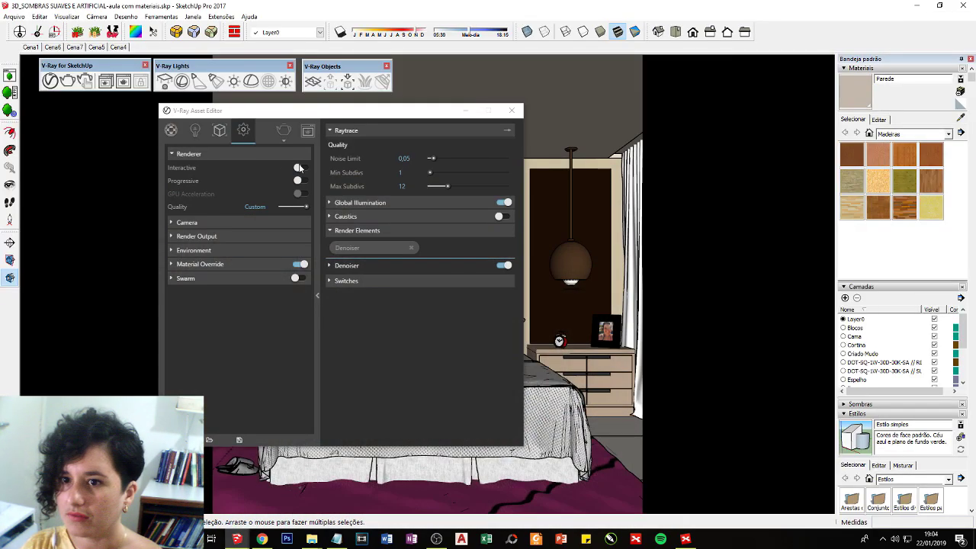
type("0,01")
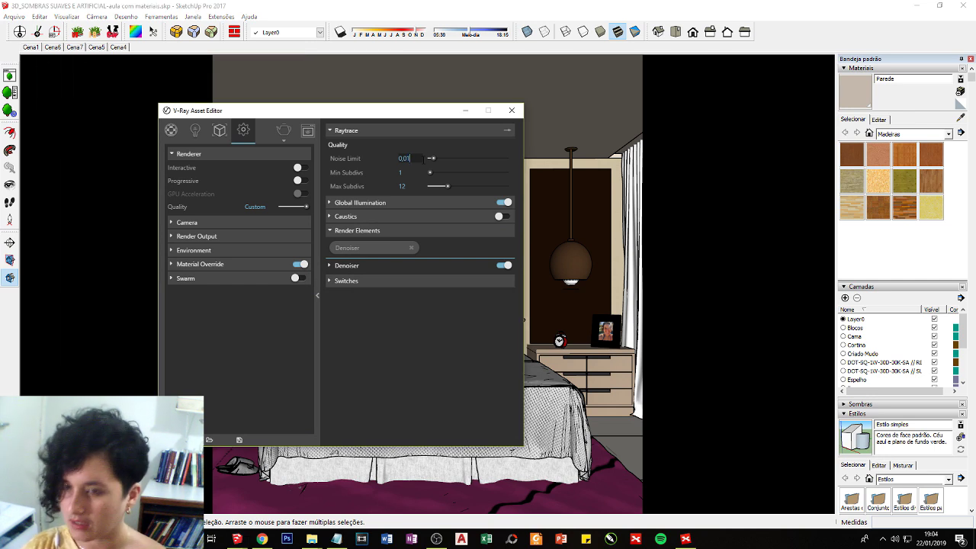
key("Return")
left_click(682, 538)
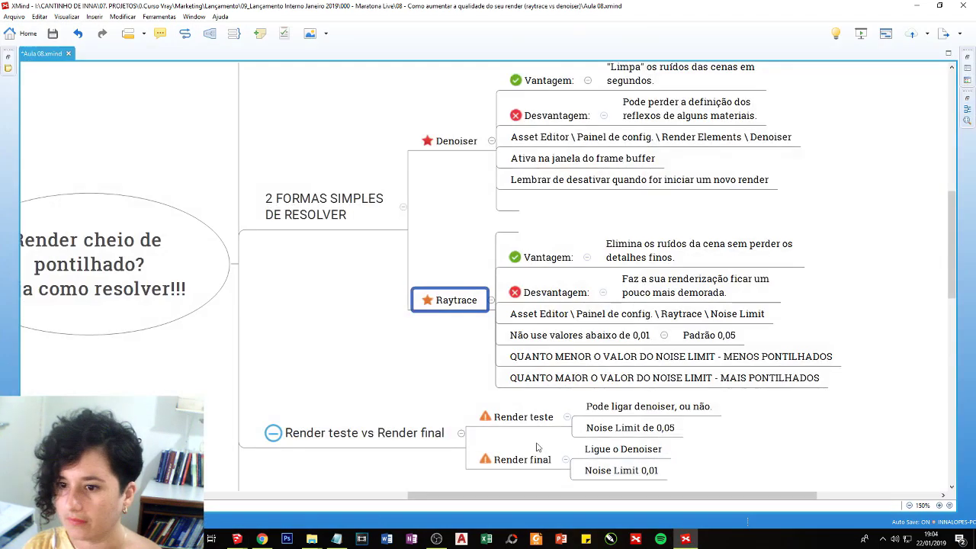
- Add a main topic 'usei o denoiser e o reflexo ficou deformado, o que fazer?' above Link do mapa mental
scroll(162, 191, "down", 3)
left_click(162, 192)
key("Tab")
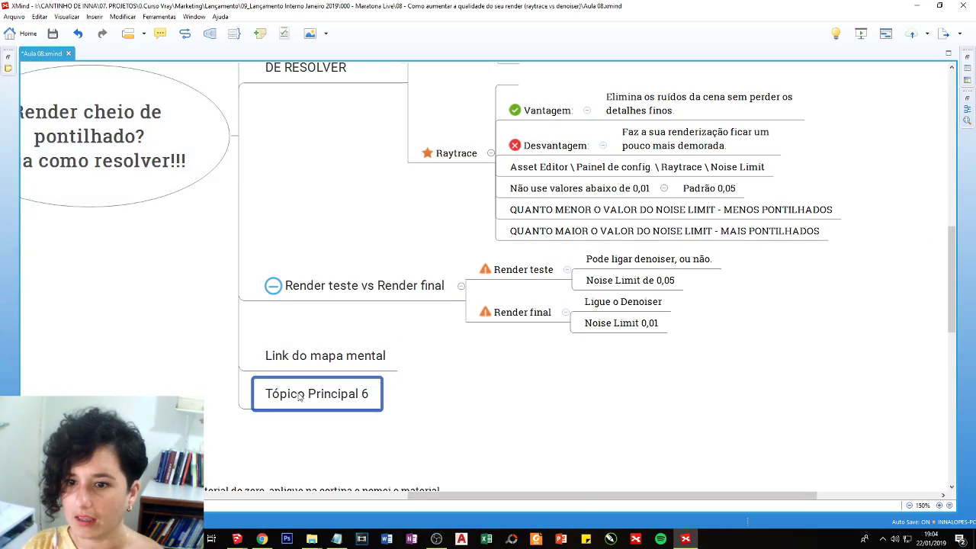
left_click_drag(305, 392, 315, 344)
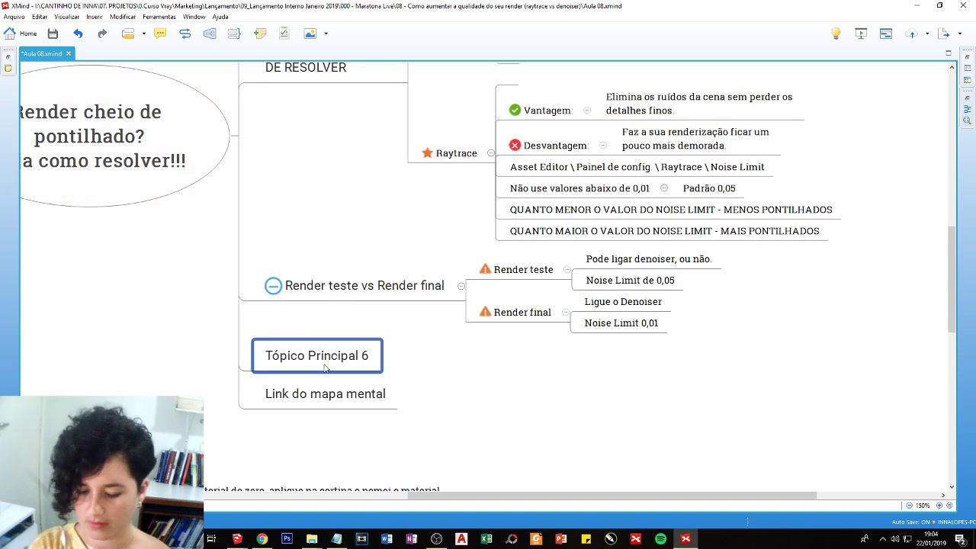
type("o")
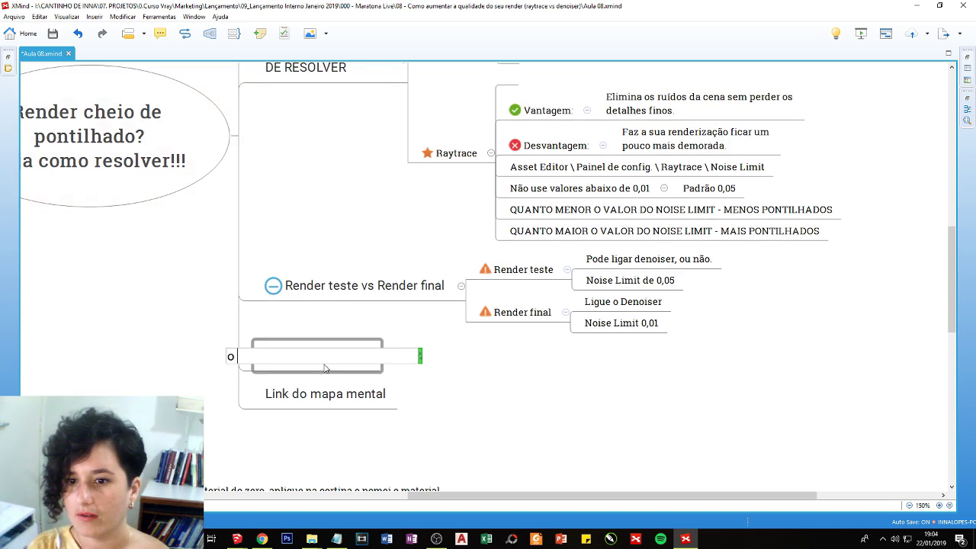
type("sei o den")
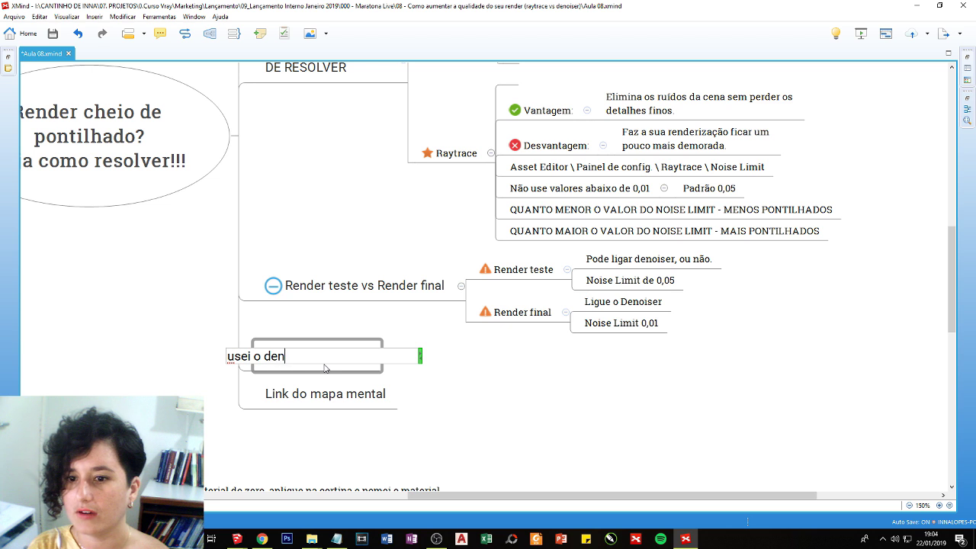
type("oiser e o refe")
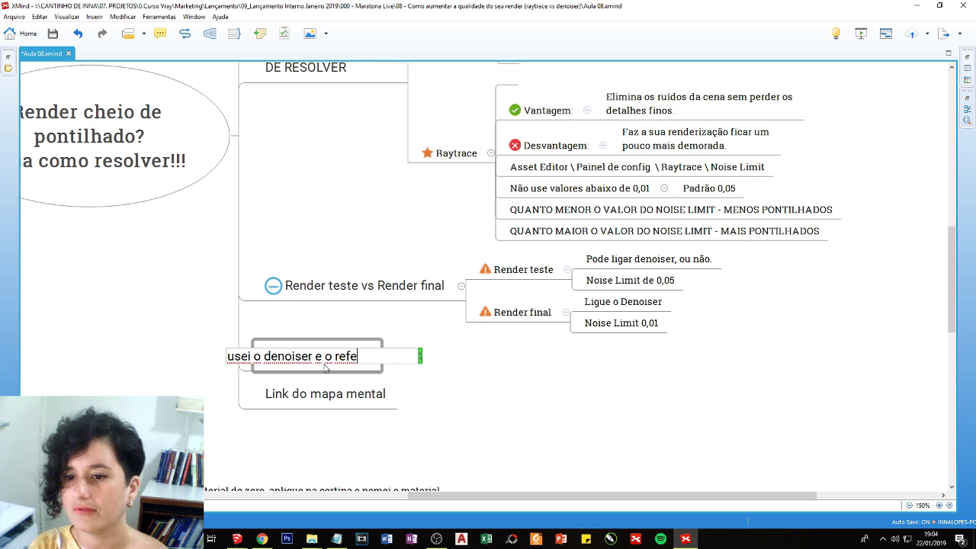
key("BackSpace")
type("lexo ficou ")
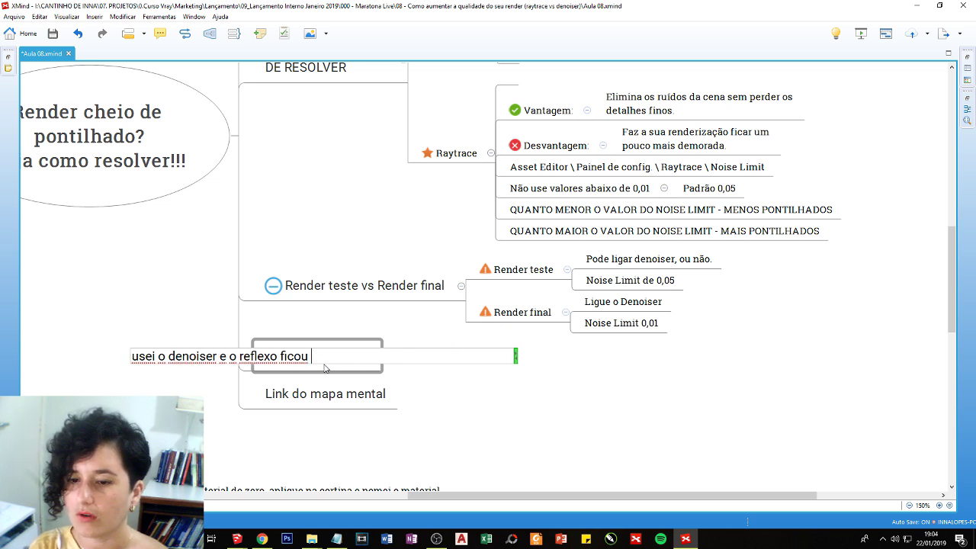
type("deforma")
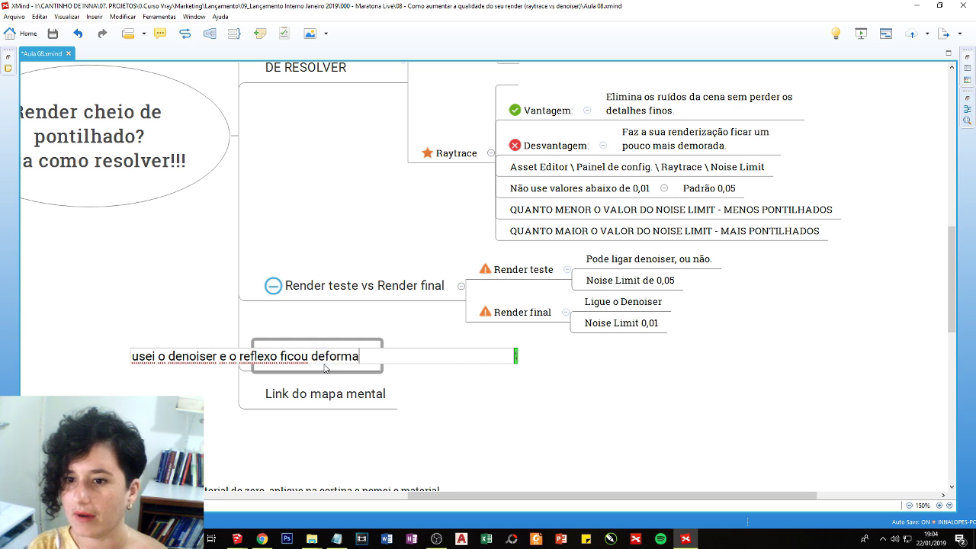
type("do, o que fazer")
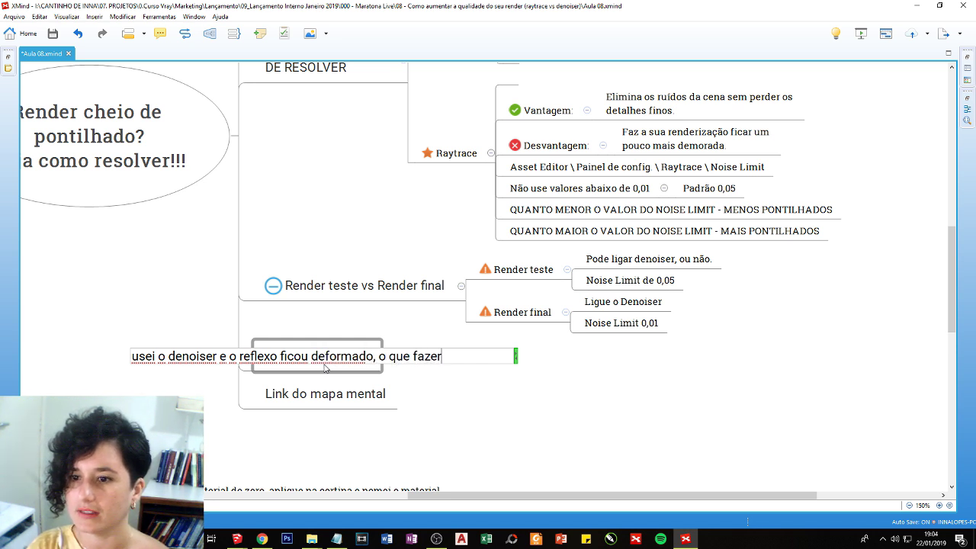
type("?")
key("Return")
- Add the child answer 'Noise limit 0,01' under the question, then check the live stream in the browser
key("Tab")
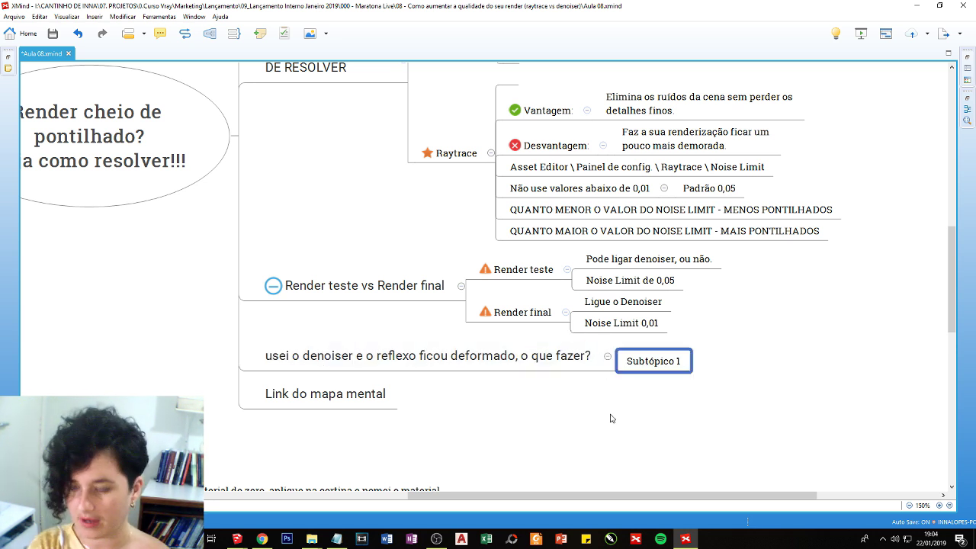
type("Noise limit ")
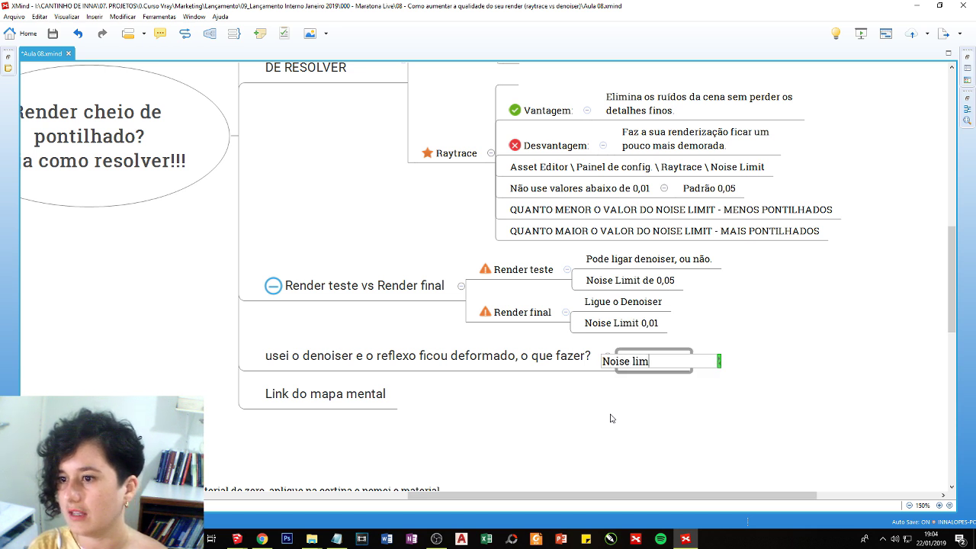
type("0,01")
key("Return")
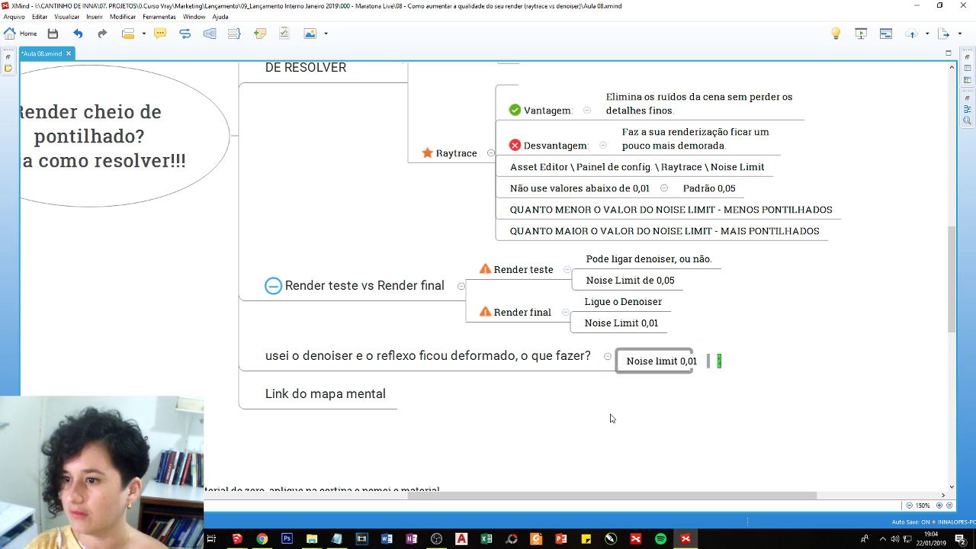
left_click(656, 408)
scroll(622, 389, "up", 1)
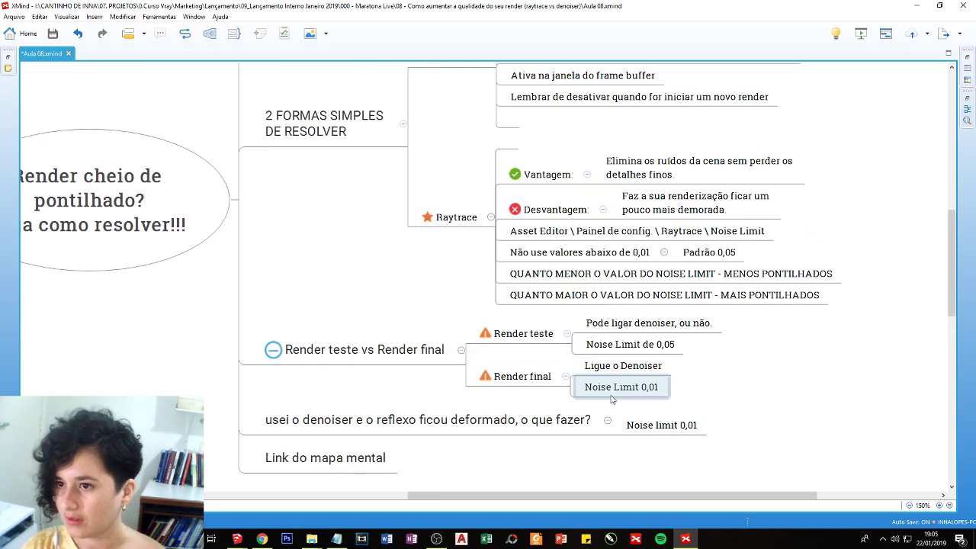
scroll(621, 389, "up", 3)
scroll(532, 410, "down", 3)
scroll(532, 410, "down", 1)
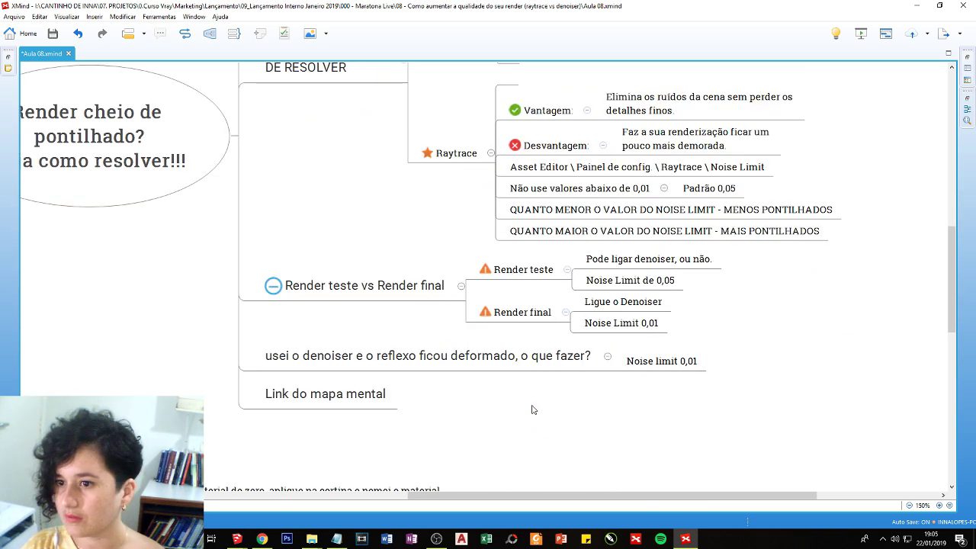
scroll(532, 411, "up", 1)
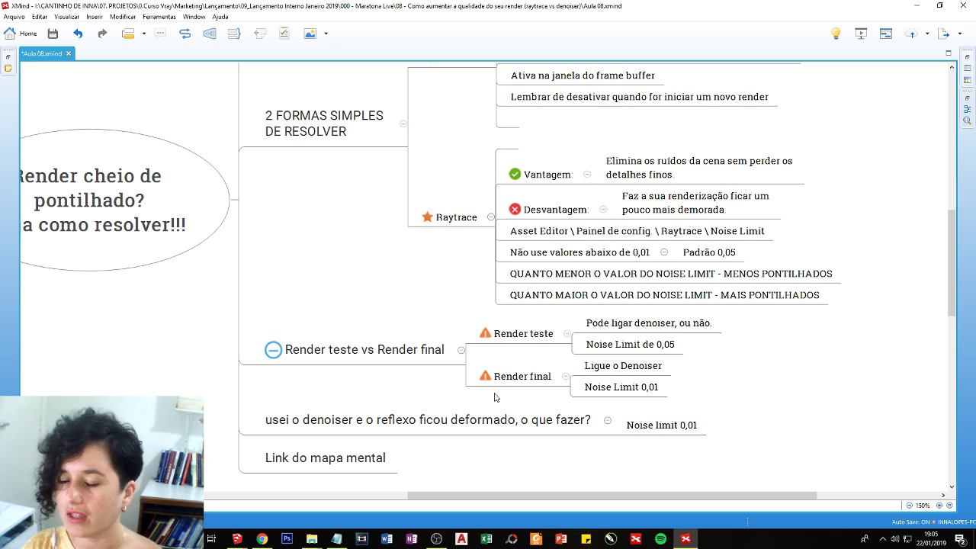
left_click(263, 540)
mouse_move(236, 539)
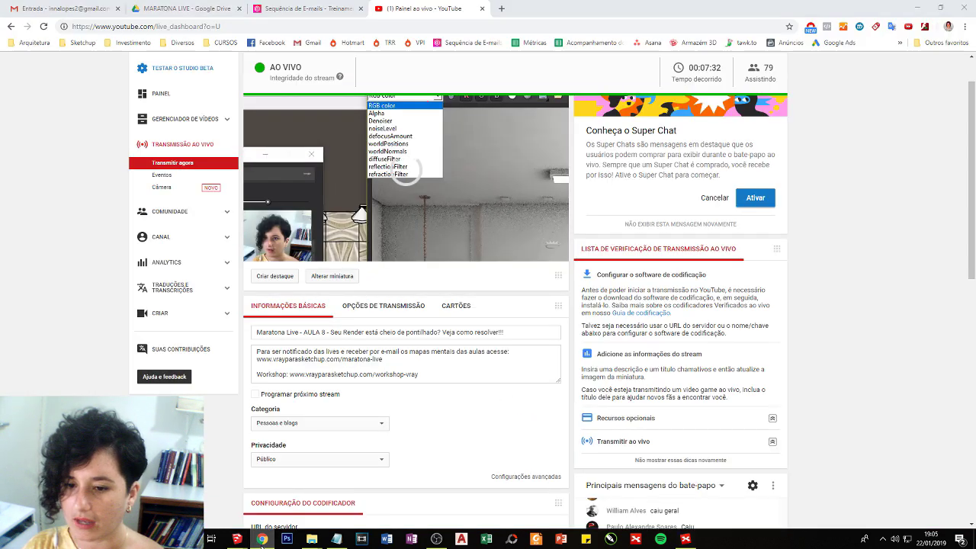
- Bring SketchUp's V-Ray settings forward and change the Noise Limit to 0,05
left_click(263, 539)
left_click(218, 491)
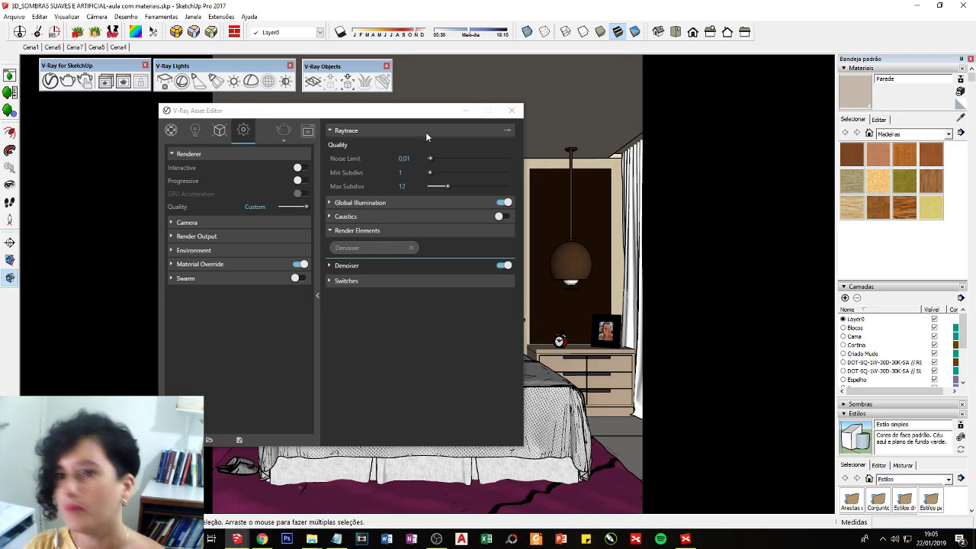
double_click(416, 158)
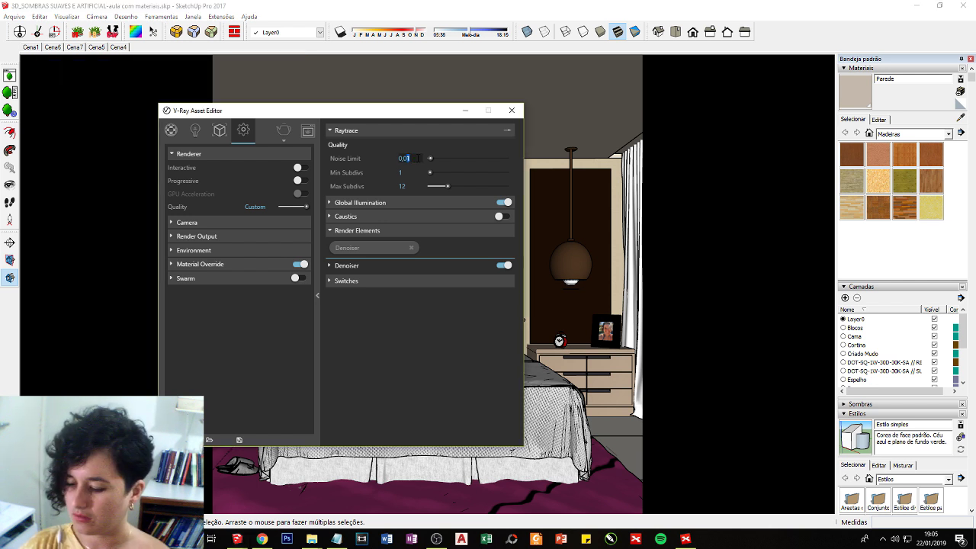
type("0,05")
key("Return")
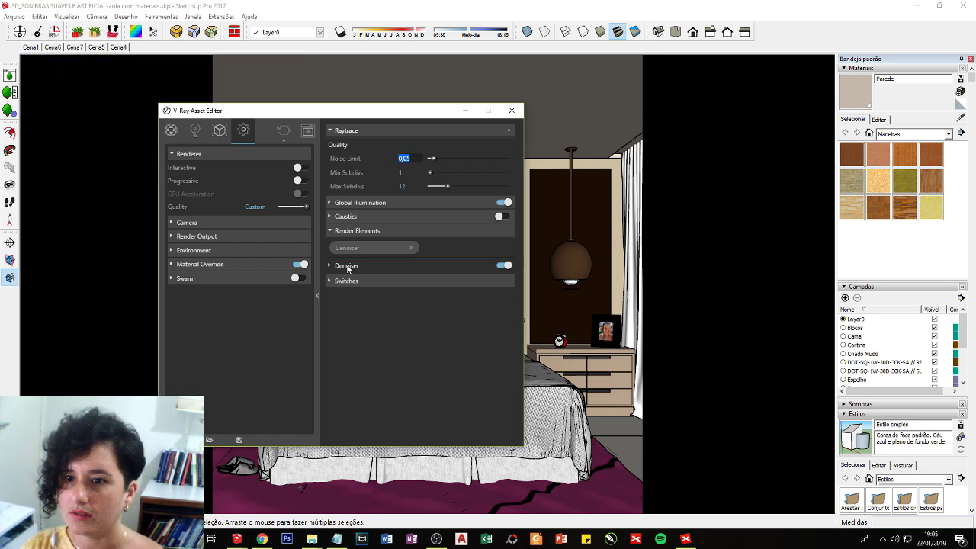
left_click(373, 248)
left_click(375, 328)
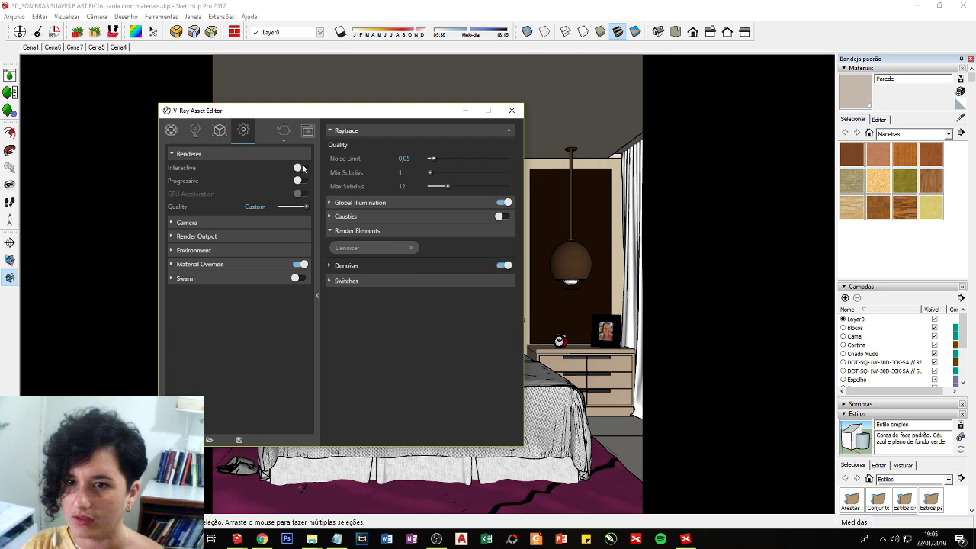
- Open the frame buffer with render history, set Noise Limit back to 0,01, and minimize the Asset Editor
left_click(307, 131)
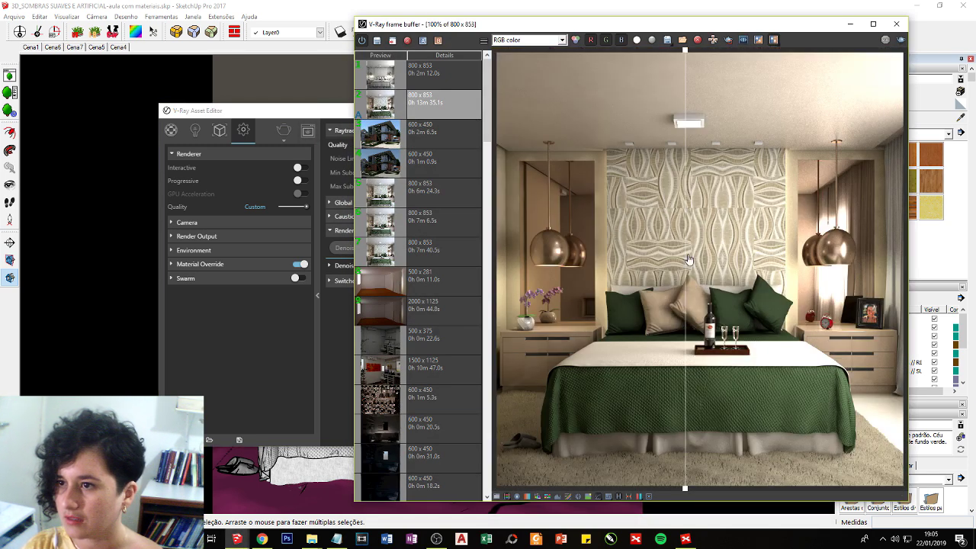
left_click(336, 356)
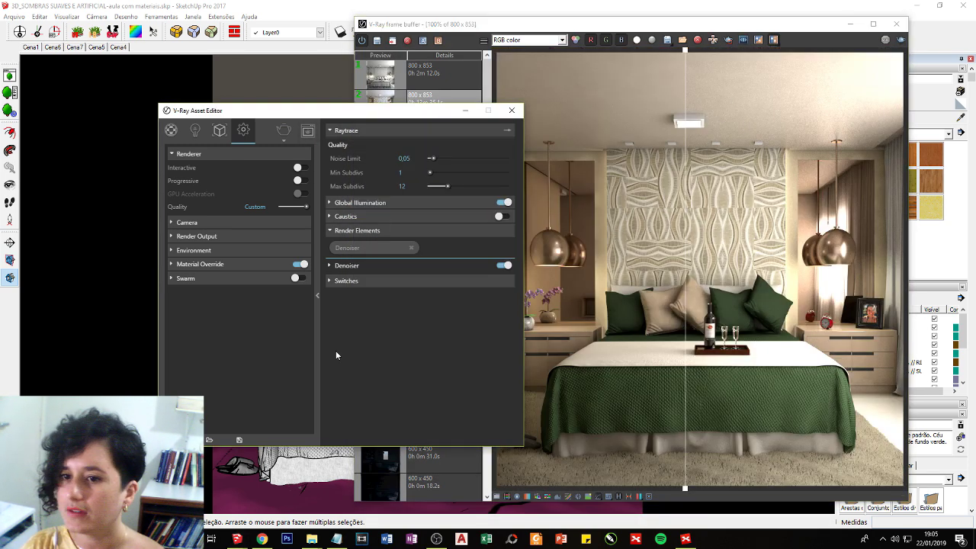
left_click(429, 160)
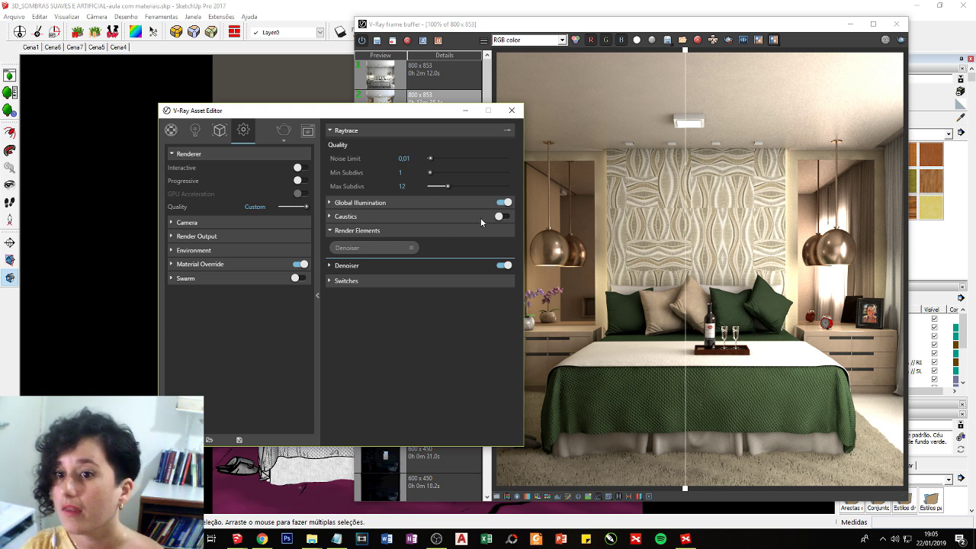
left_click(465, 110)
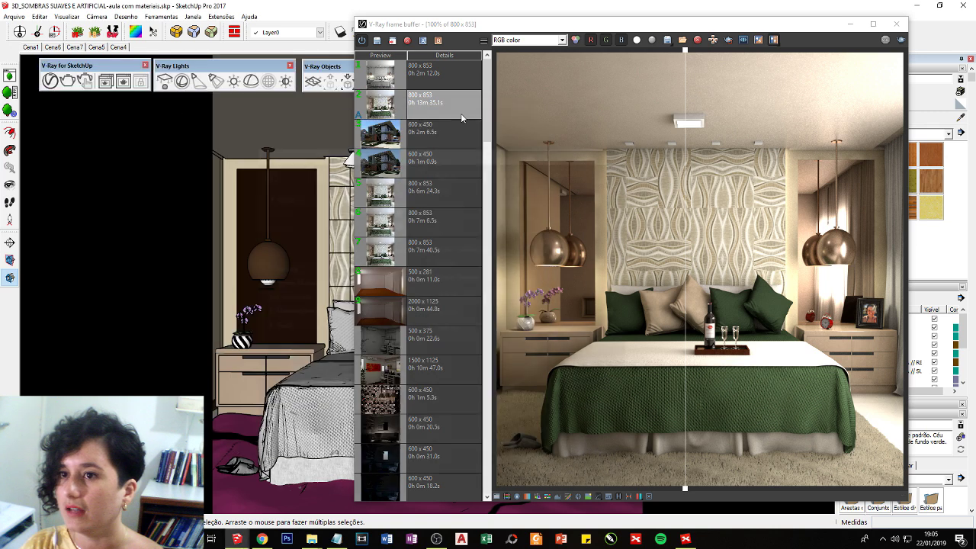
- Show the bedroom render's Denoiser channel, zoom in, and reposition the comparison split
left_click(529, 40)
left_click(505, 65)
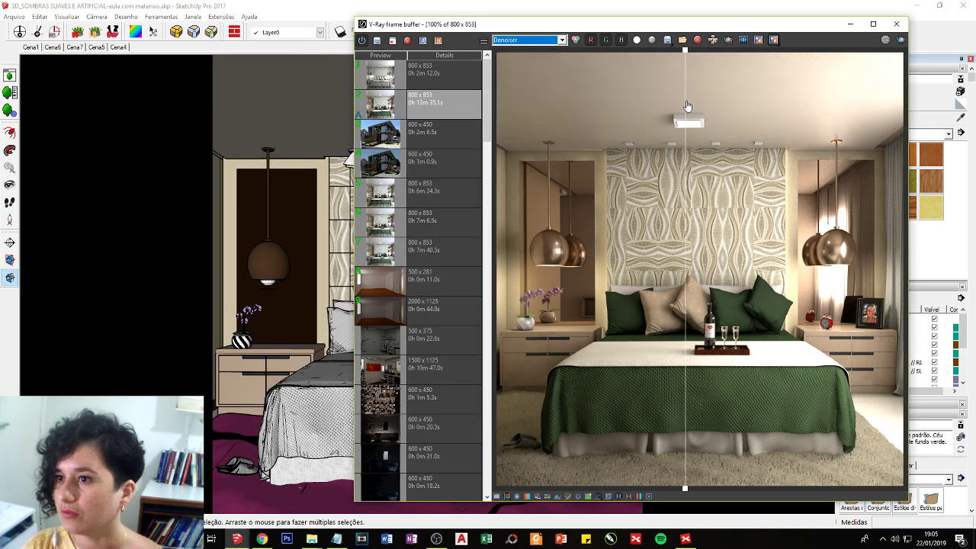
left_click_drag(685, 105, 903, 145)
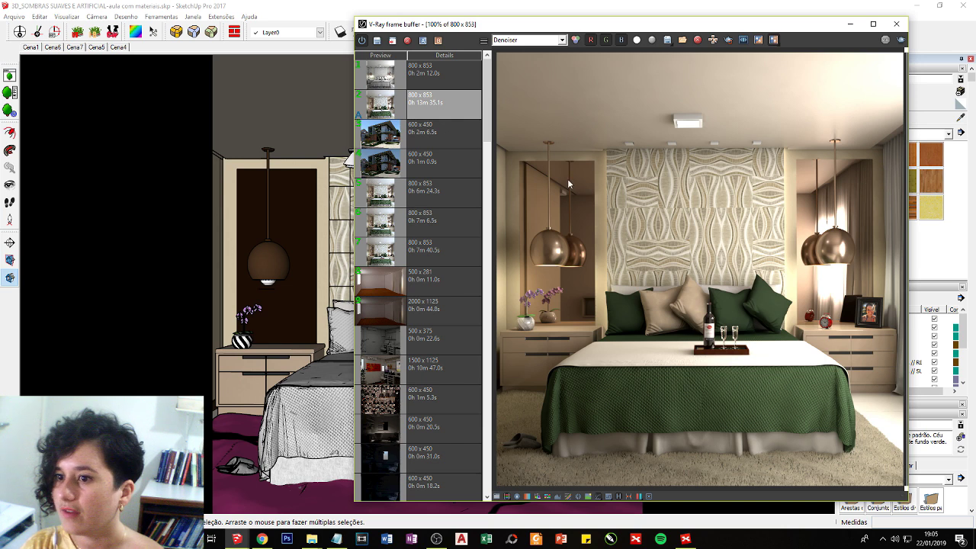
scroll(561, 194, "up", 2)
left_click_drag(796, 486, 640, 488)
scroll(718, 429, "down", 2)
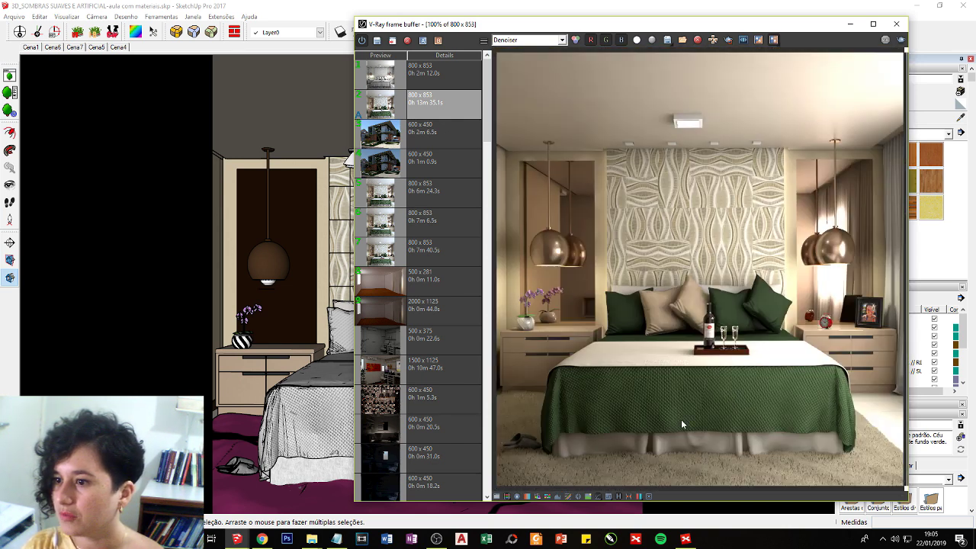
left_click_drag(904, 111, 721, 116)
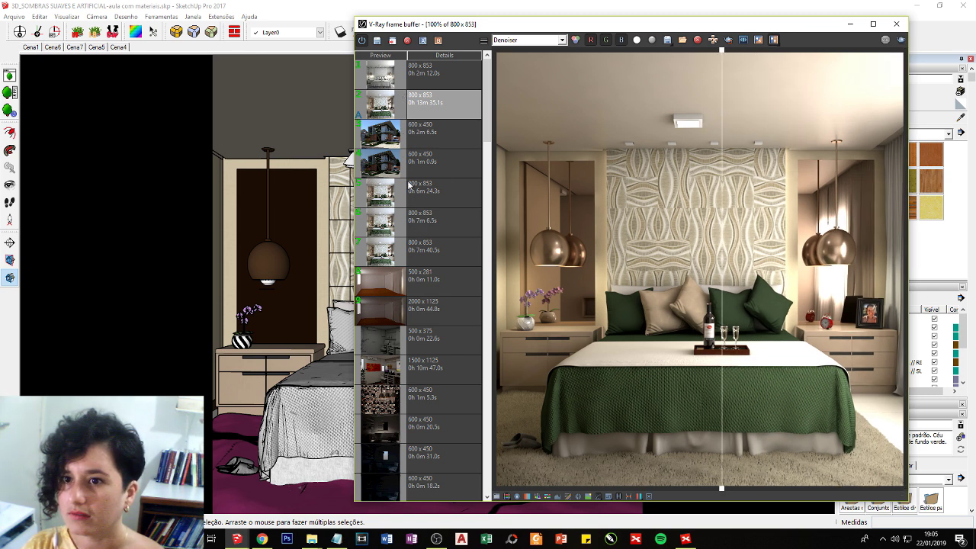
- Switch back to RGB color, inspect the lamps up close, then minimize the frame buffer
left_click(543, 39)
left_click(518, 50)
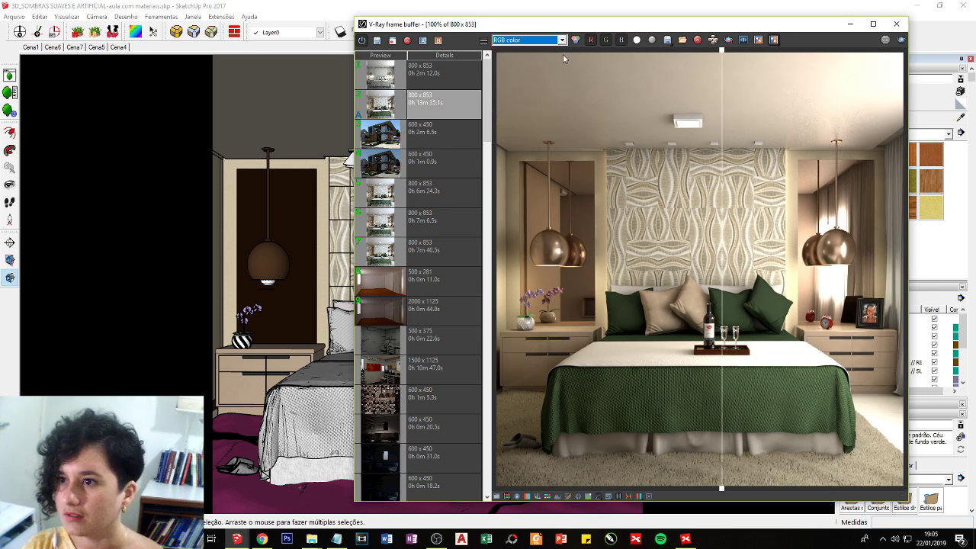
scroll(815, 101, "up", 2)
mouse_move(725, 485)
left_mouse_down()
mouse_move(857, 485)
mouse_move(842, 457)
left_mouse_up()
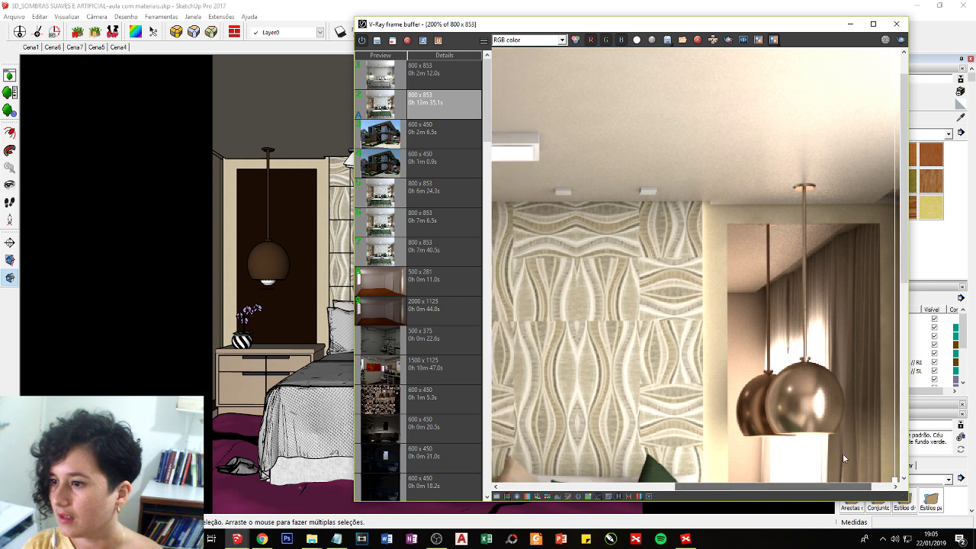
left_click_drag(732, 436, 730, 393)
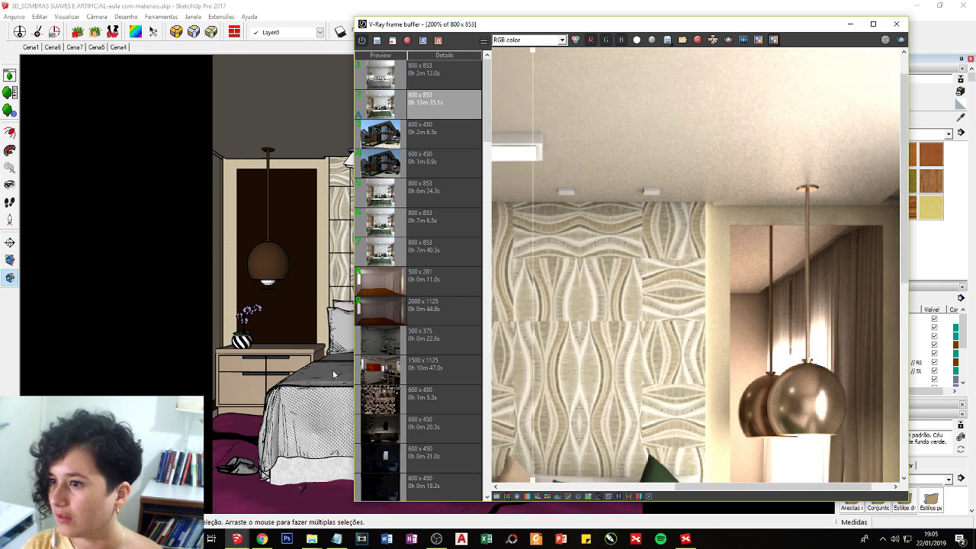
scroll(730, 392, "down", 2)
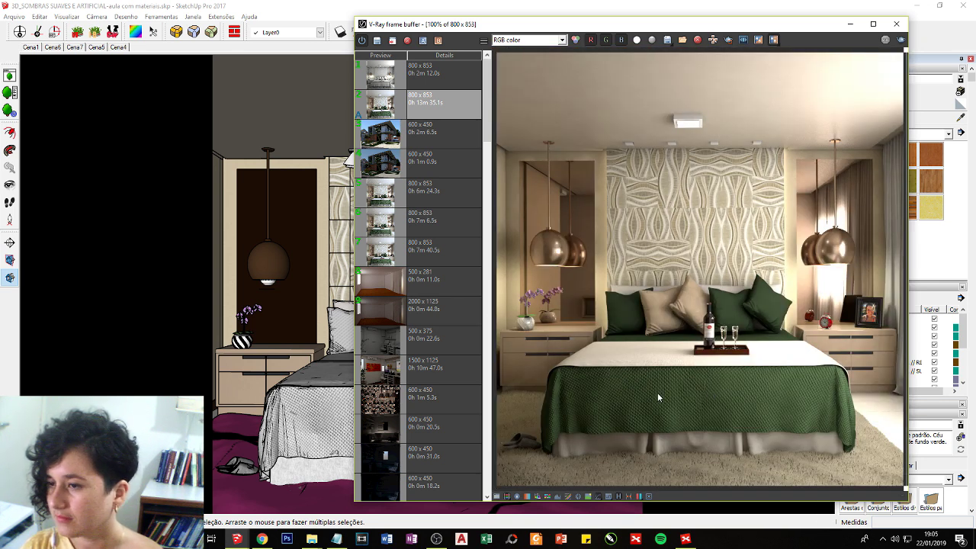
left_click(848, 25)
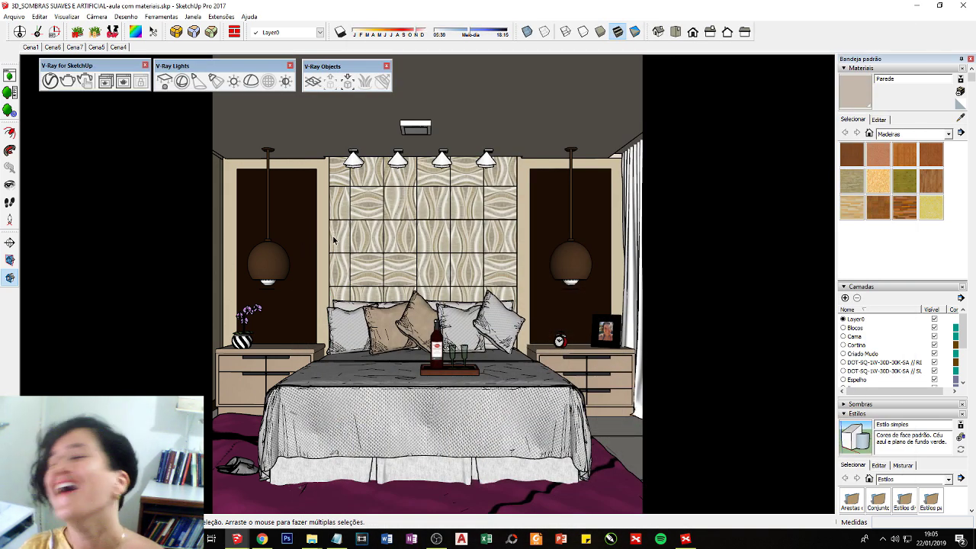
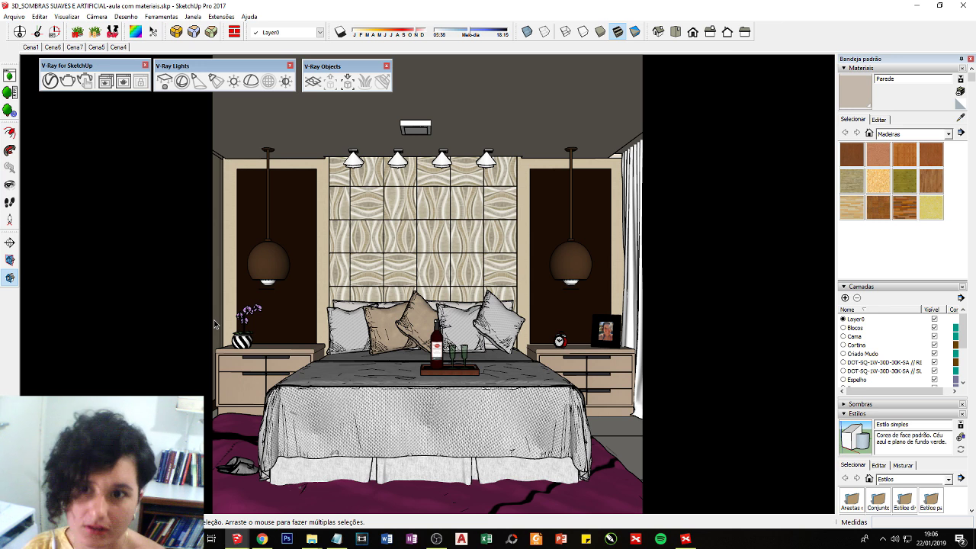
- In the mind map notes, walk through the Render teste, Denoiser and Raytrace topics
key("alt+Tab")
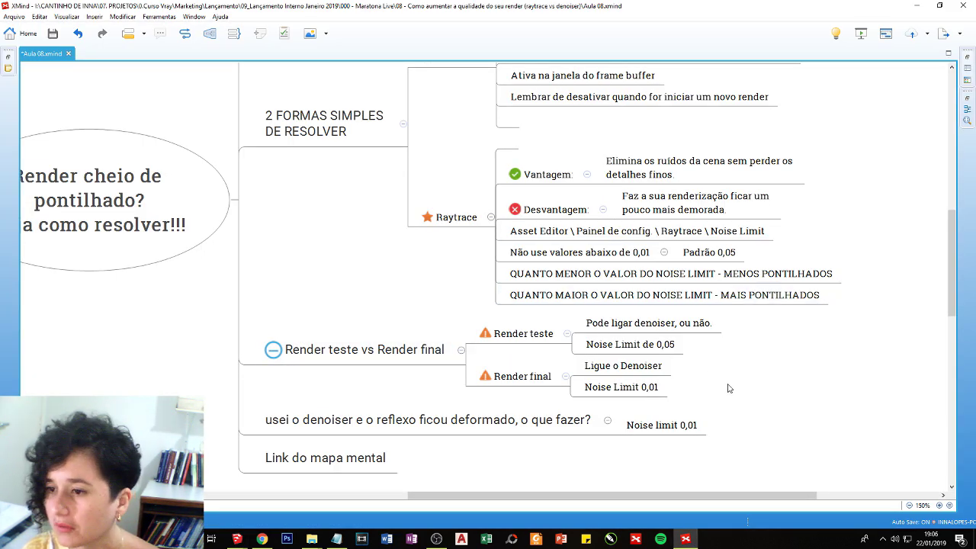
left_click_drag(729, 387, 395, 300)
left_click(168, 355)
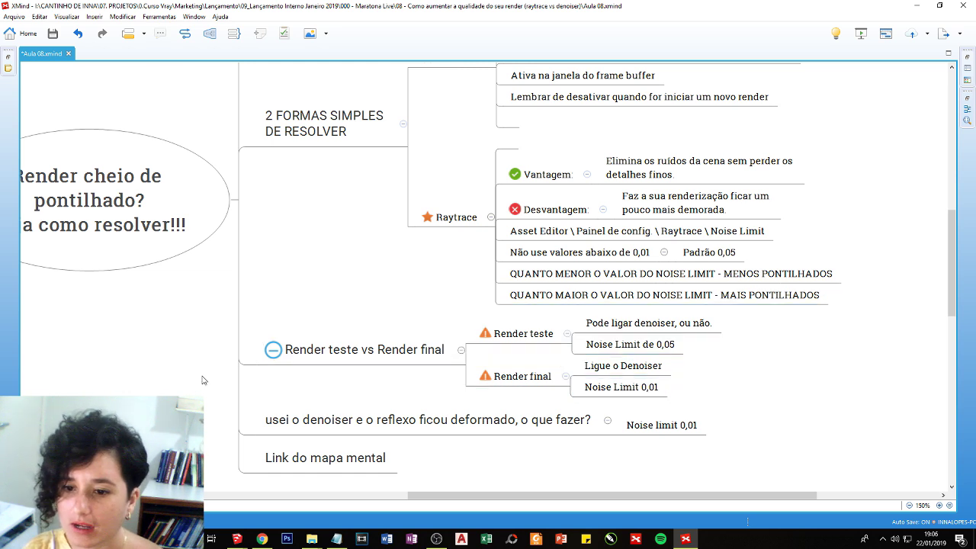
scroll(340, 470, "up", 2)
scroll(340, 470, "up", 3)
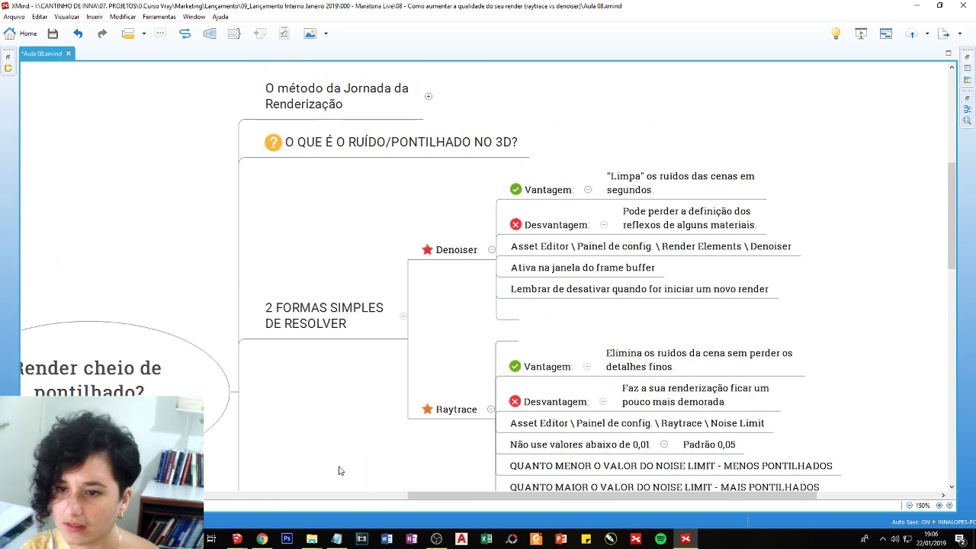
left_click(444, 244)
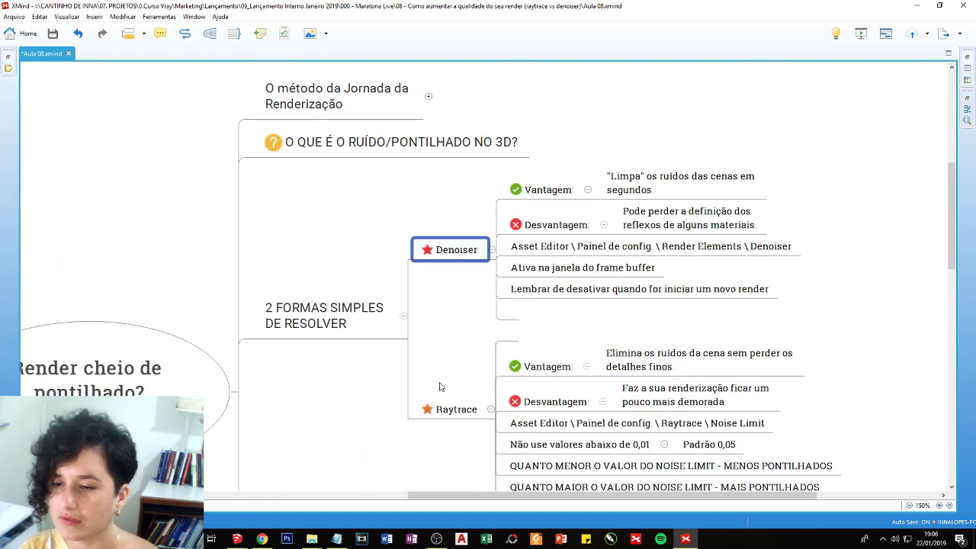
left_click(446, 409)
left_click(381, 433)
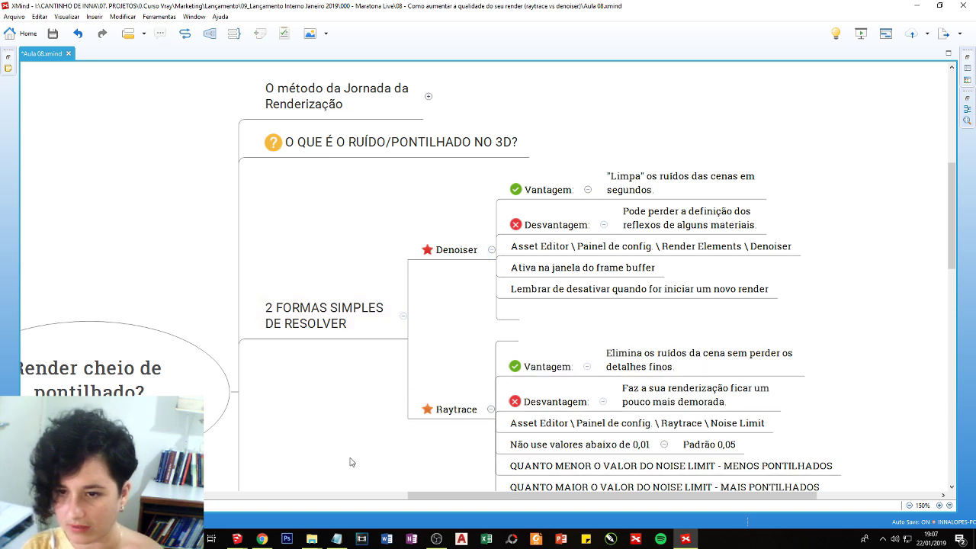
scroll(315, 436, "down", 3, "ctrl")
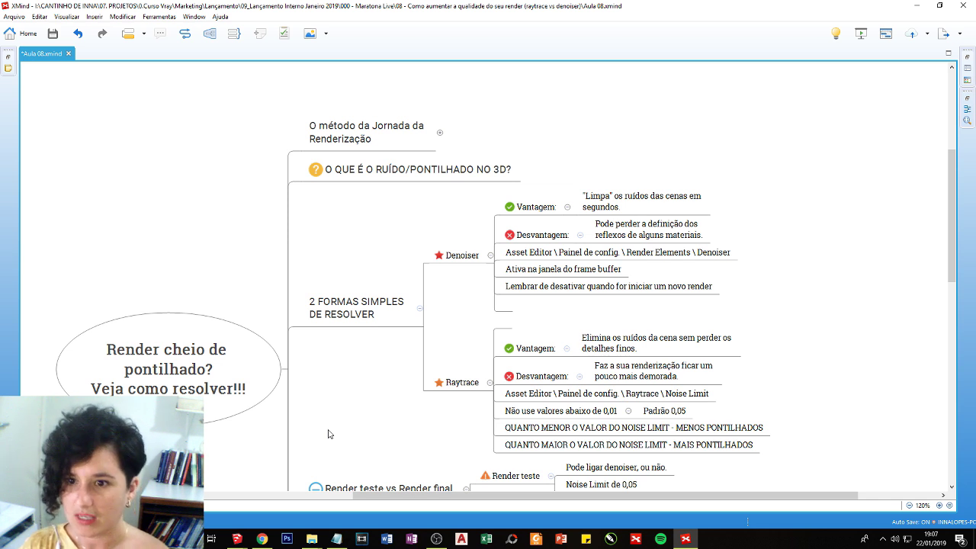
left_click(345, 315)
left_click(463, 257)
left_click(461, 382)
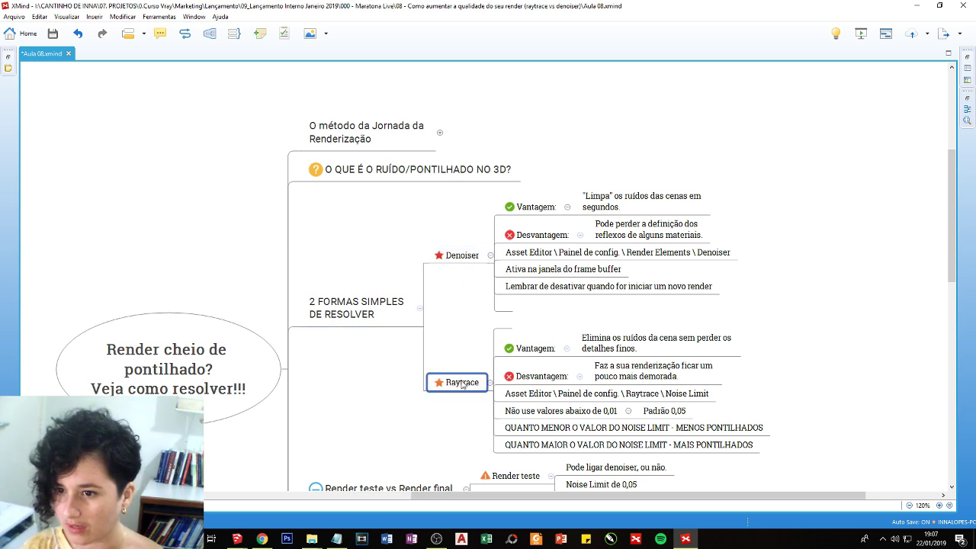
key("Up")
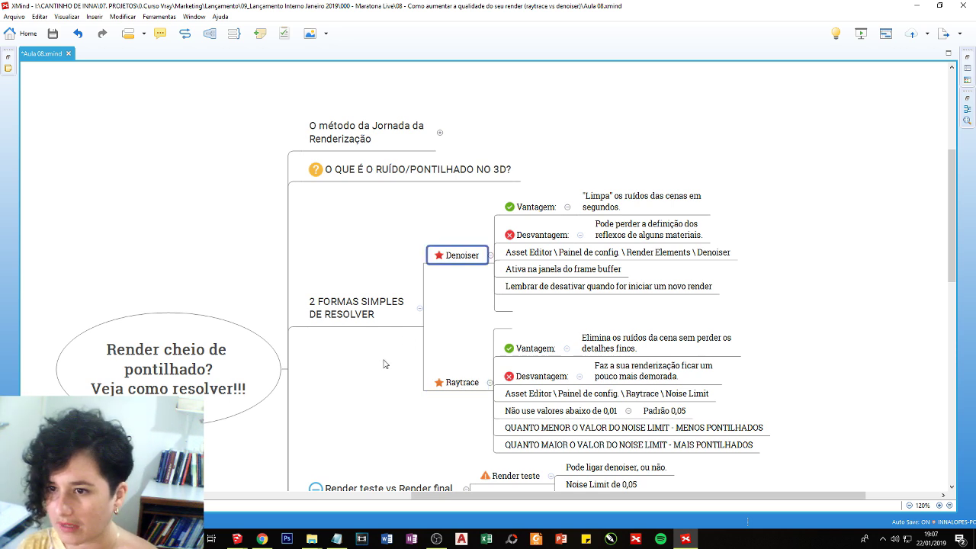
mouse_move(237, 539)
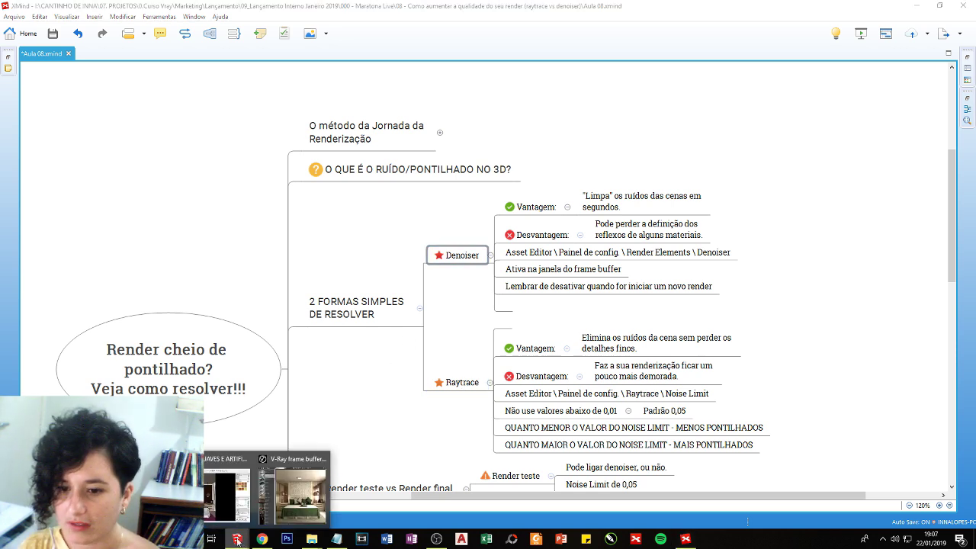
- Return to the SketchUp bedroom model and briefly open the V-Ray Asset Editor
left_click(204, 506)
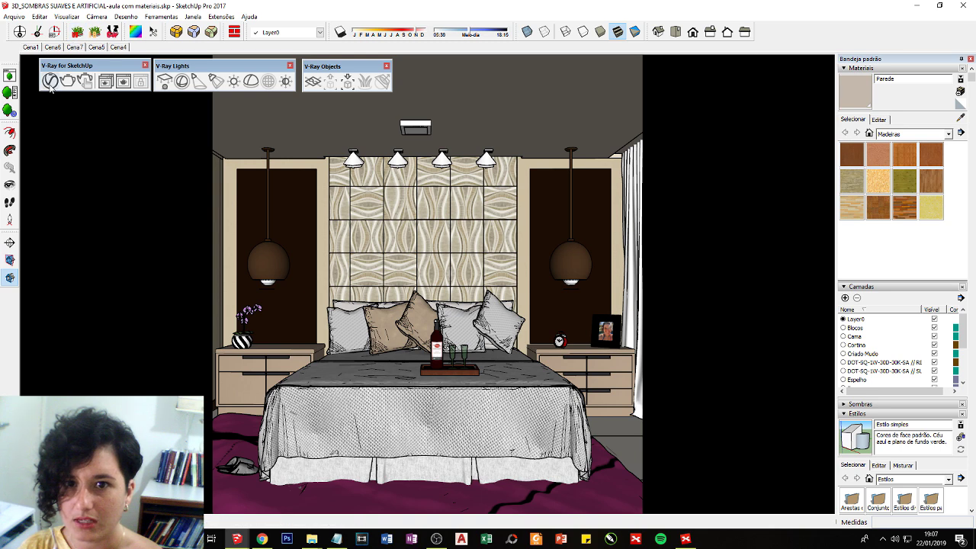
left_click(49, 87)
left_click(242, 244)
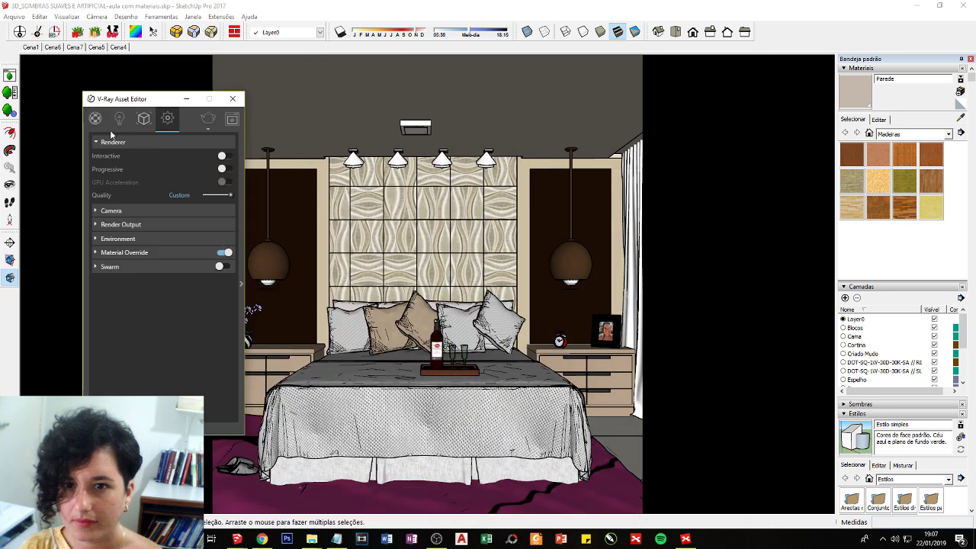
left_click(95, 119)
left_click(231, 98)
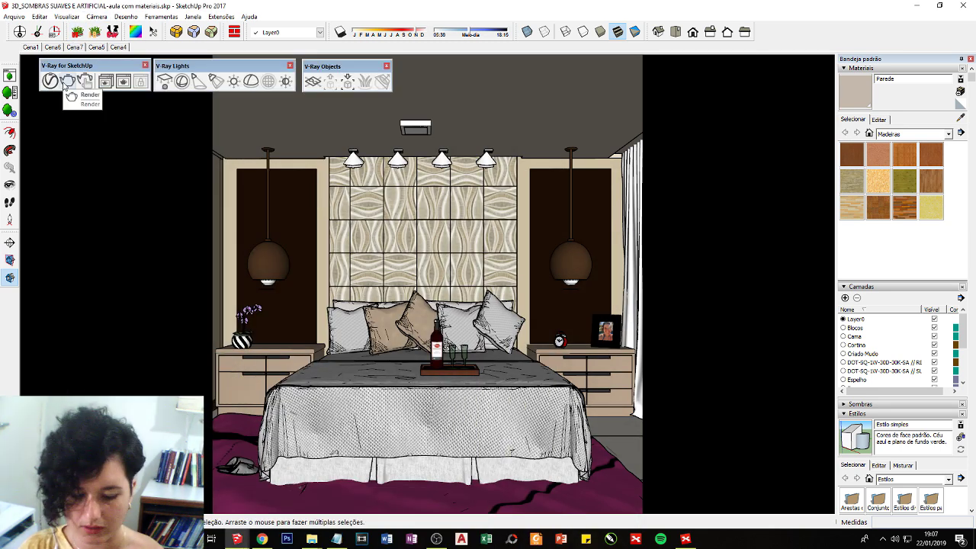
key("ctrl+1")
left_click_drag(52, 111, 44, 101)
key("Escape")
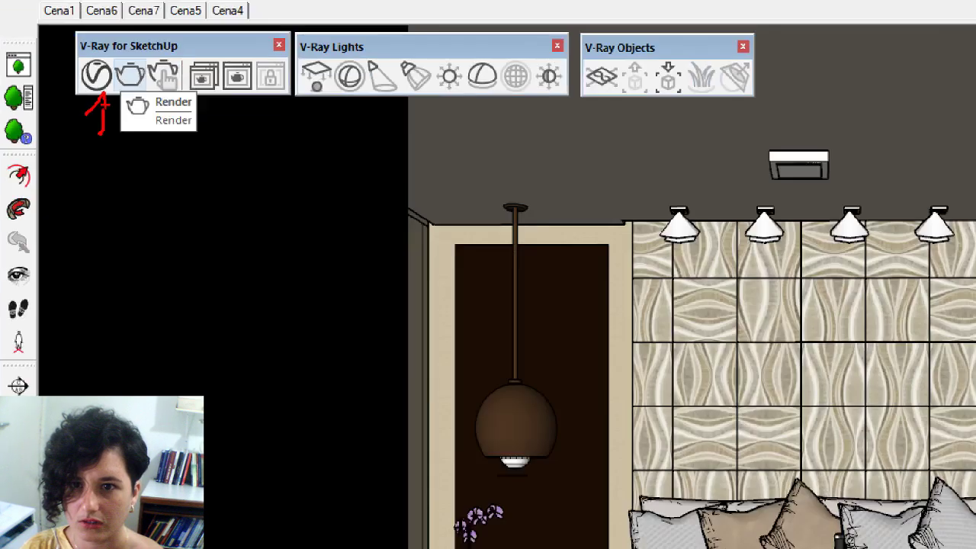
- Reopen the V-Ray Asset Editor on its render settings page
left_click(84, 76)
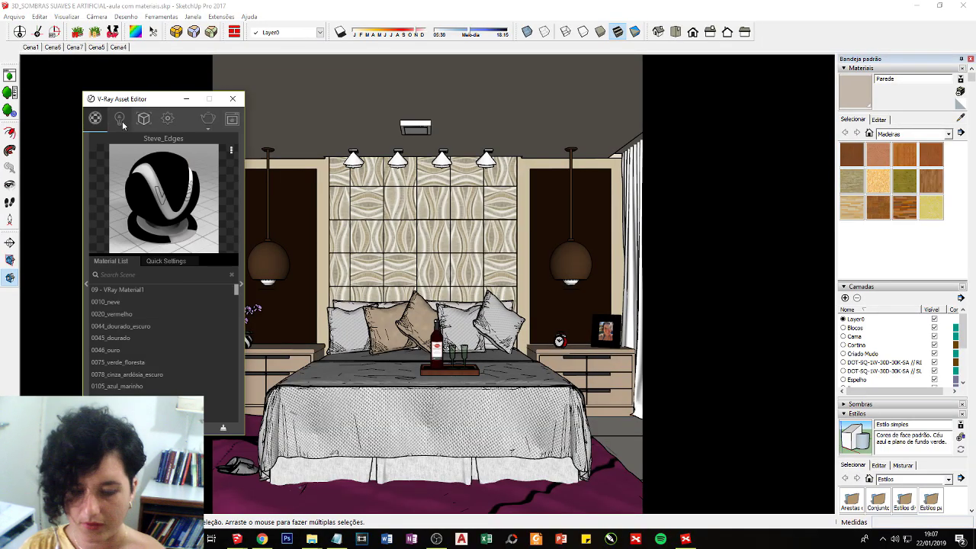
key("ctrl+1")
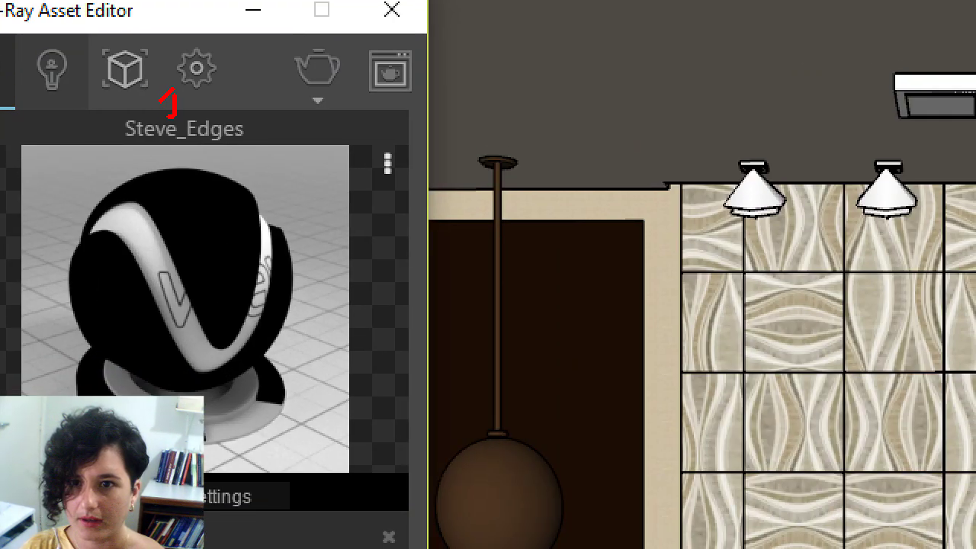
key("Escape")
left_click(167, 118)
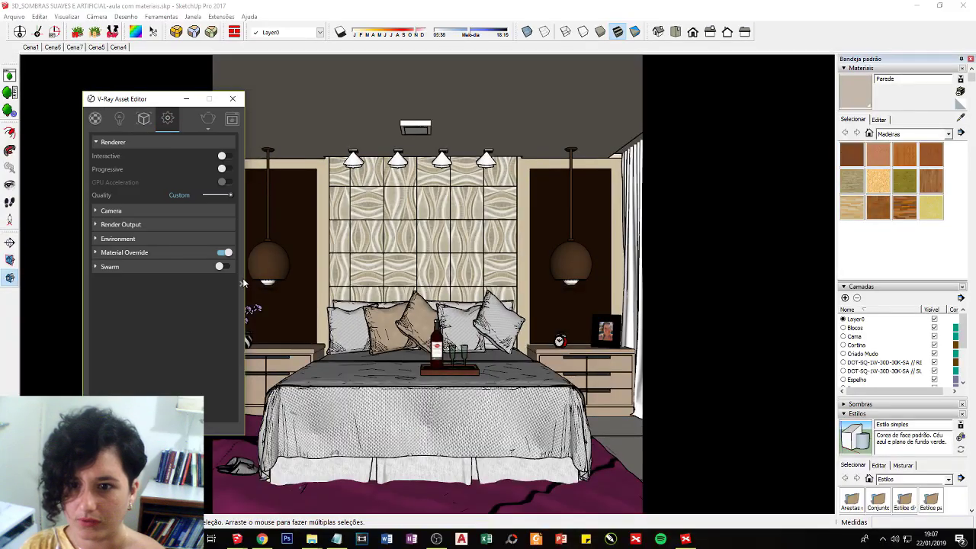
key("ctrl+1")
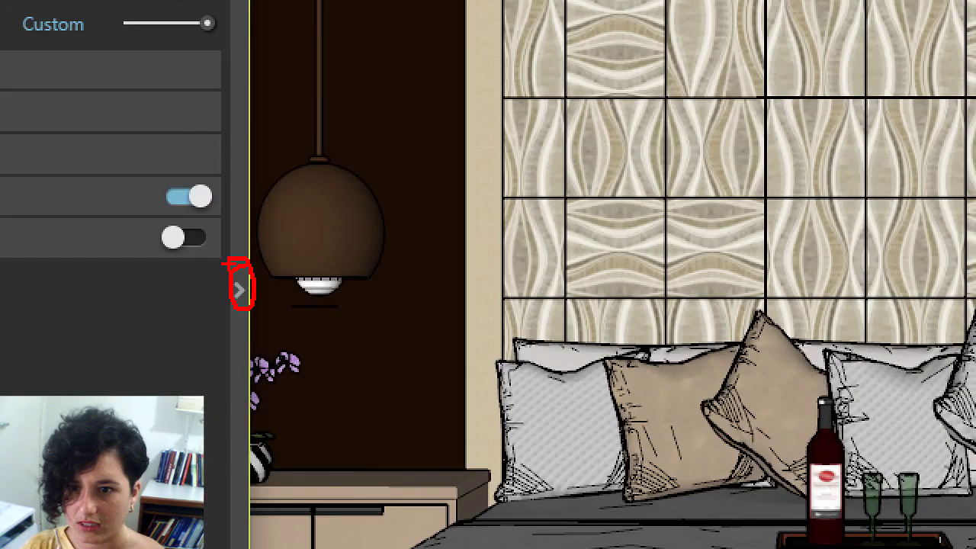
key("Escape")
- Expand the detailed Raytrace settings (Noise Limit 0,01) and the Render Elements list showing Denoiser
left_click(243, 283)
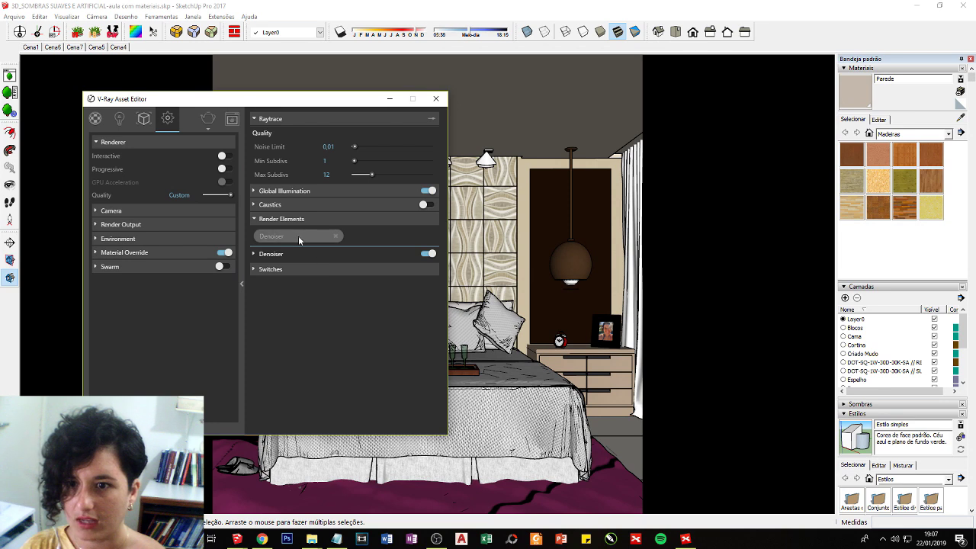
key("ctrl+1")
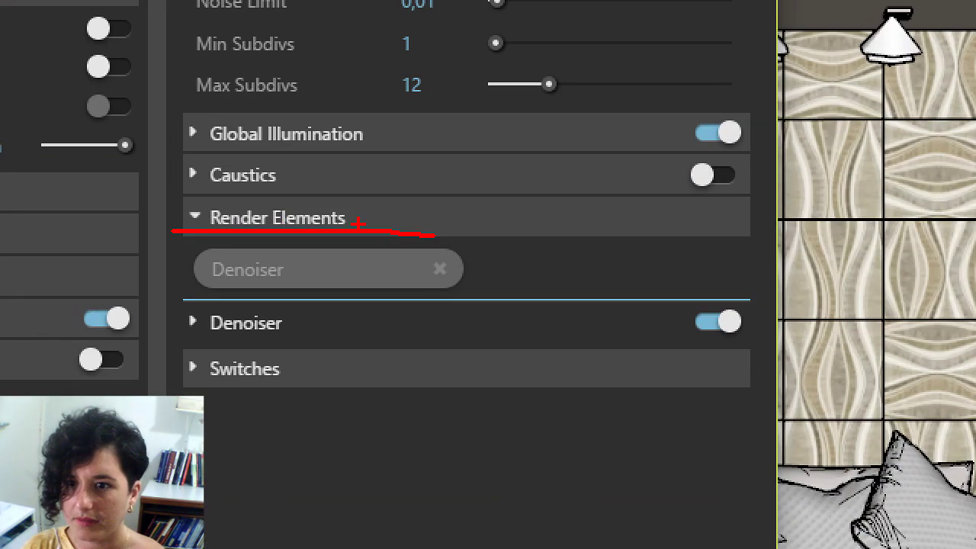
key("Escape")
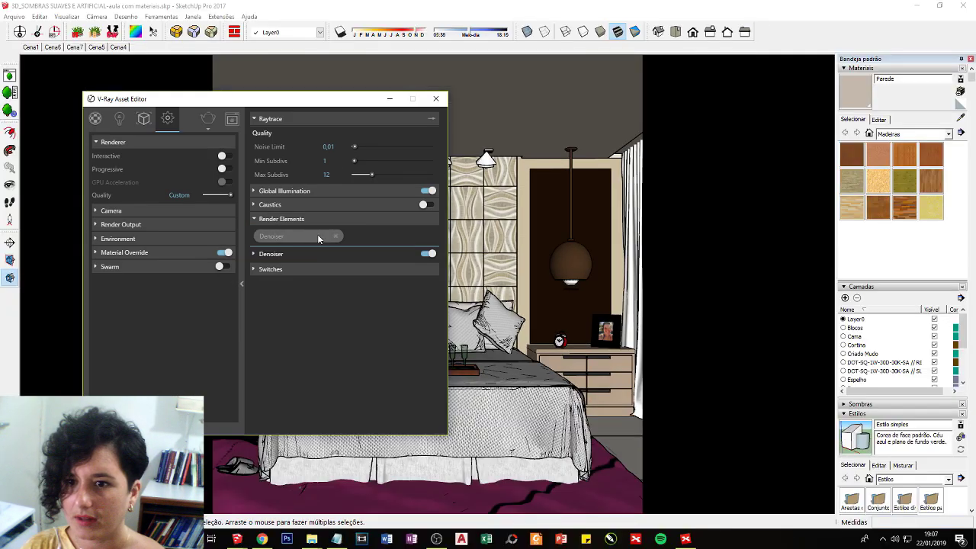
left_click(333, 237)
left_click(298, 254)
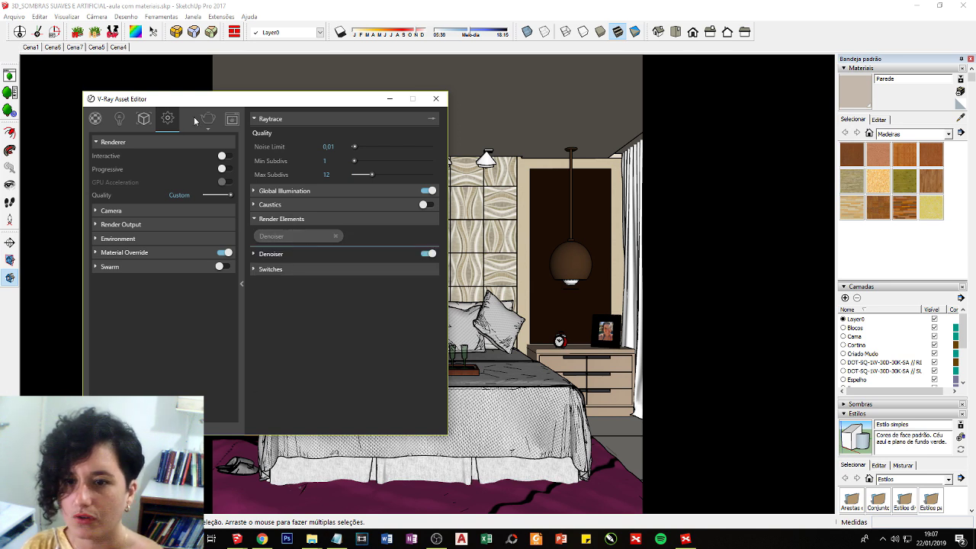
left_click(232, 119)
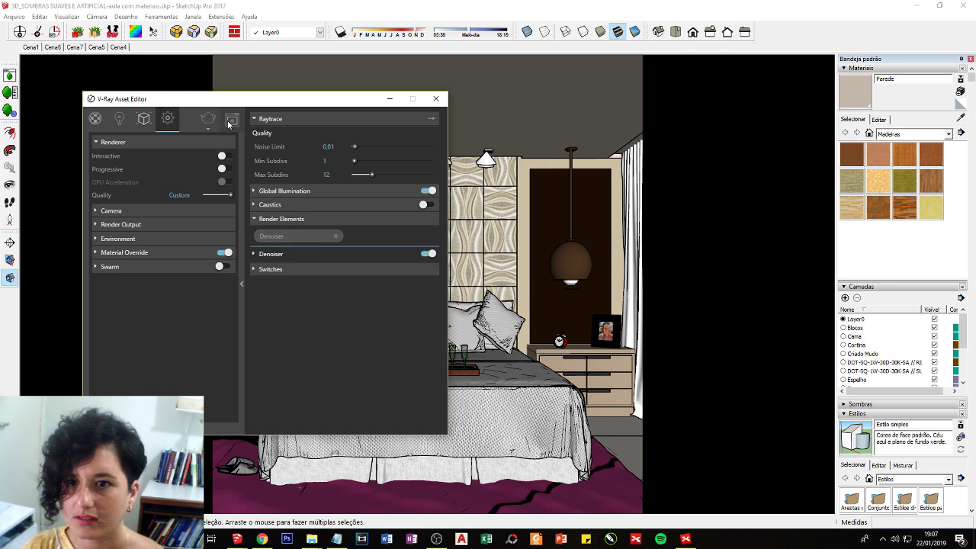
left_click(391, 42)
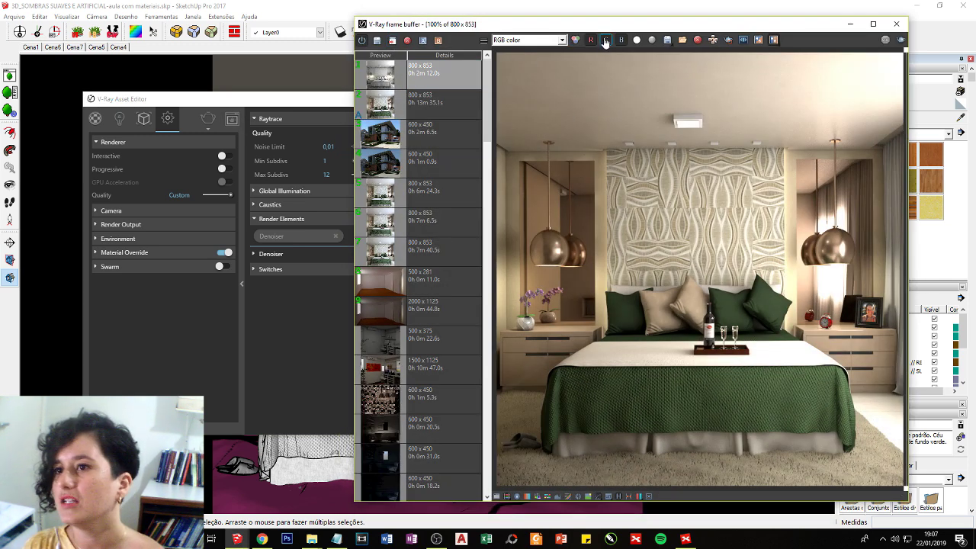
- In the frame buffer, compare the bedroom render's noisy RGB channel with its Denoiser channel
left_click_drag(602, 24, 579, 18)
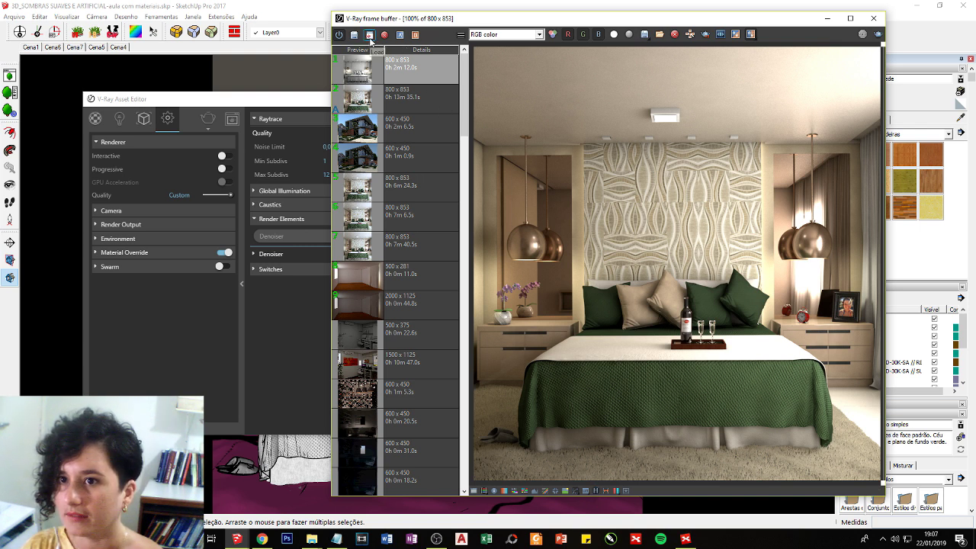
left_click(750, 34)
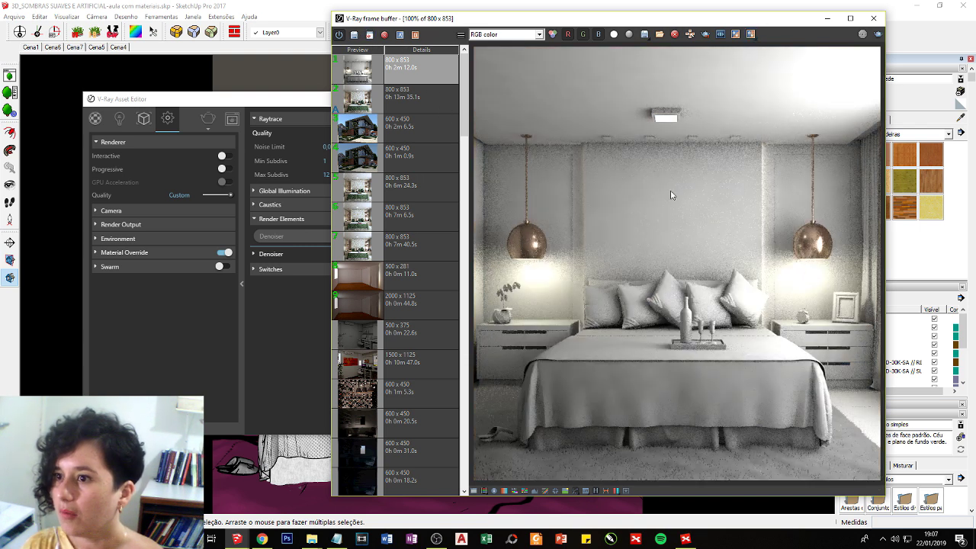
key("ctrl+1")
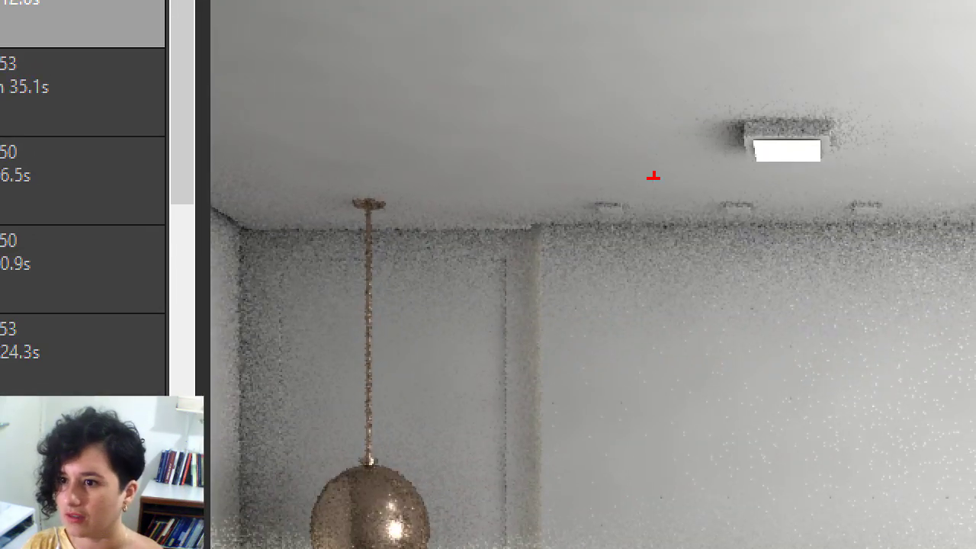
mouse_move(667, 199)
left_mouse_down()
mouse_move(543, 308)
mouse_move(490, 163)
left_mouse_up()
key("Escape")
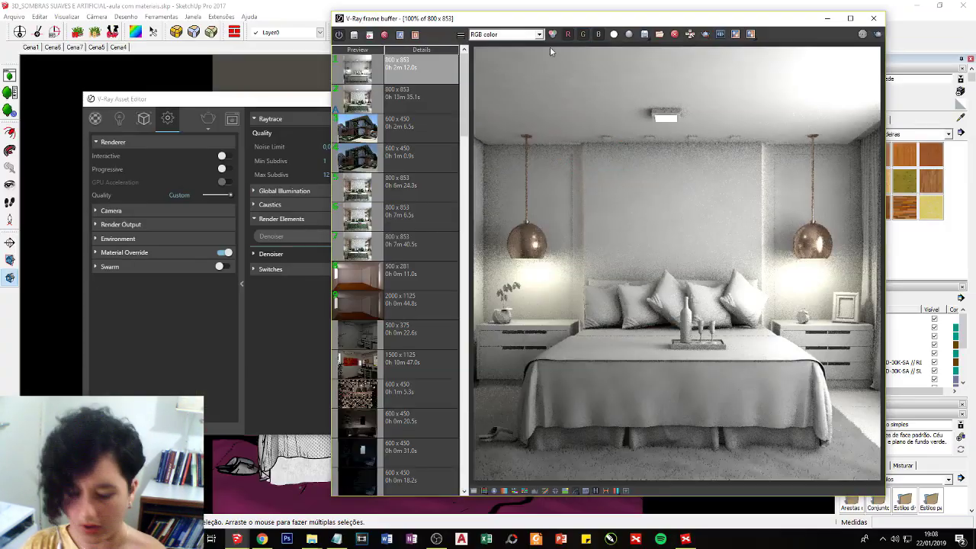
key("ctrl+1")
left_click_drag(472, 68, 526, 107)
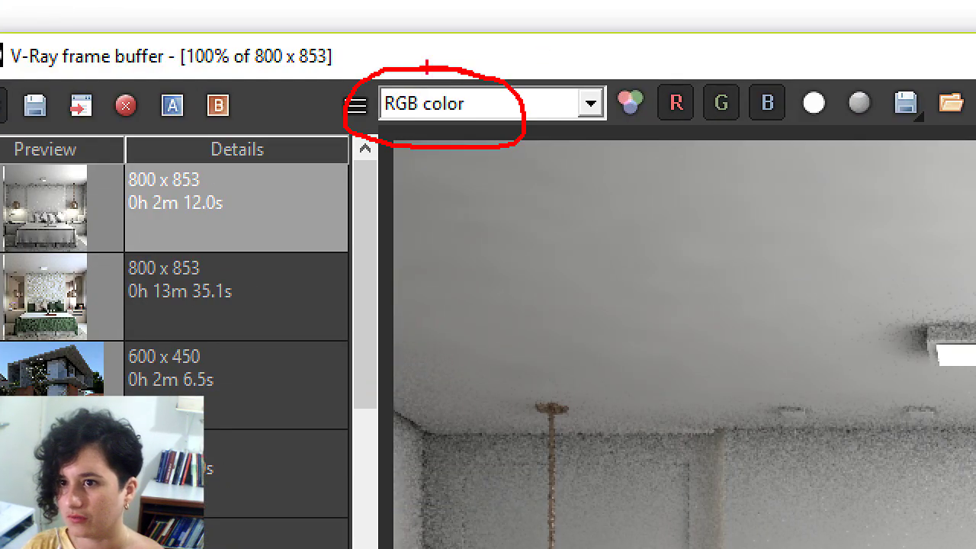
key("Escape")
left_click(505, 35)
left_click(496, 111)
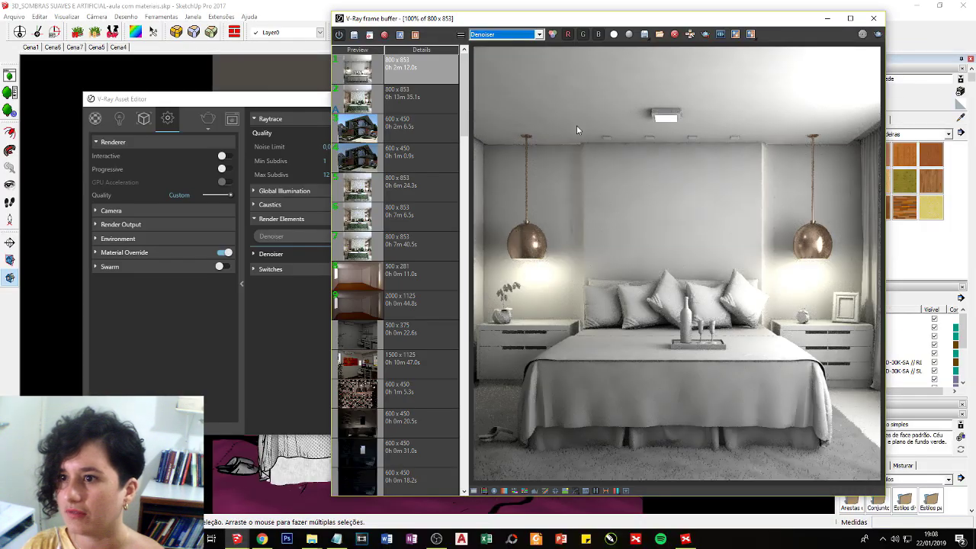
key("ctrl+1")
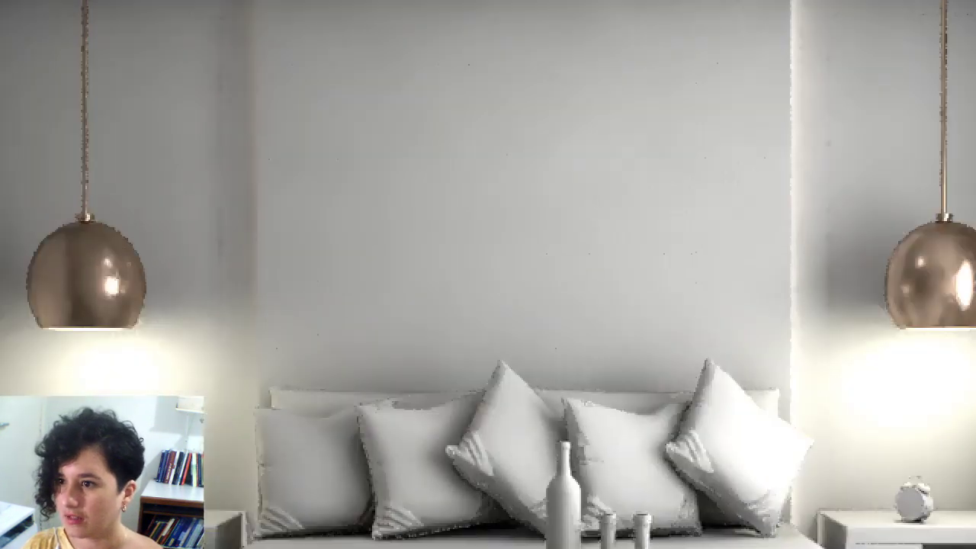
key("Escape")
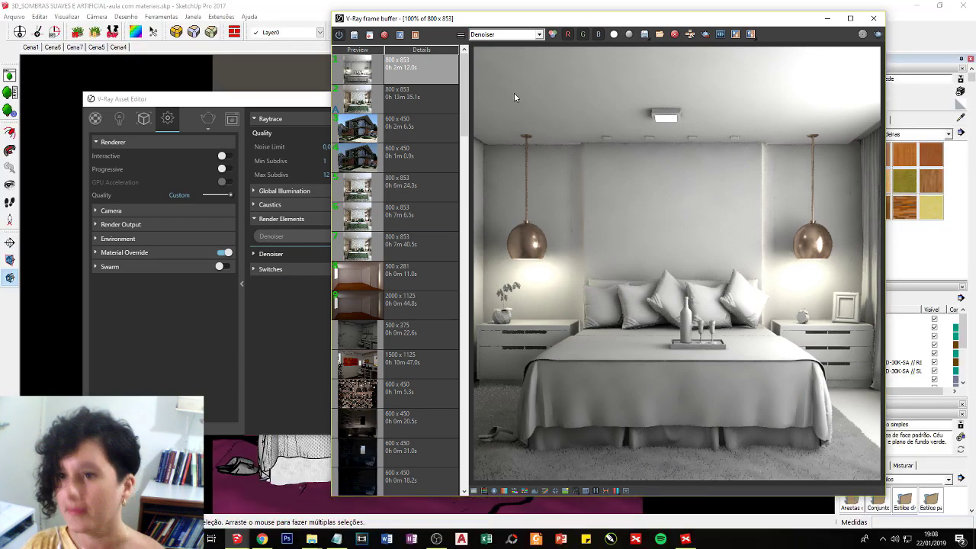
- Rearrange the V-Ray windows and start a new render of the bedroom scene
mouse_move(481, 23)
left_mouse_down()
mouse_move(630, 13)
mouse_move(537, 28)
left_mouse_up()
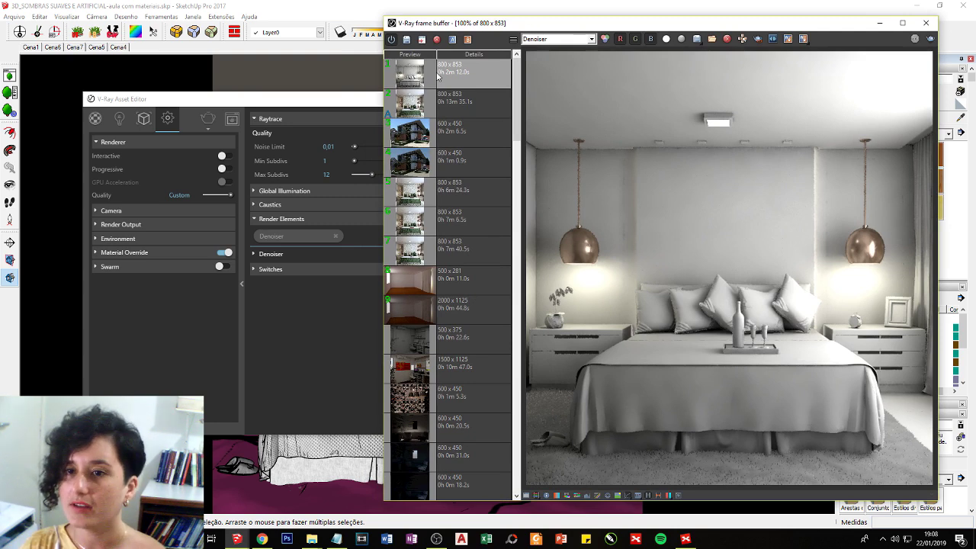
key("ctrl+1")
left_click(551, 24)
mouse_move(549, 24)
left_mouse_down()
mouse_move(539, 145)
mouse_move(494, 9)
left_mouse_up()
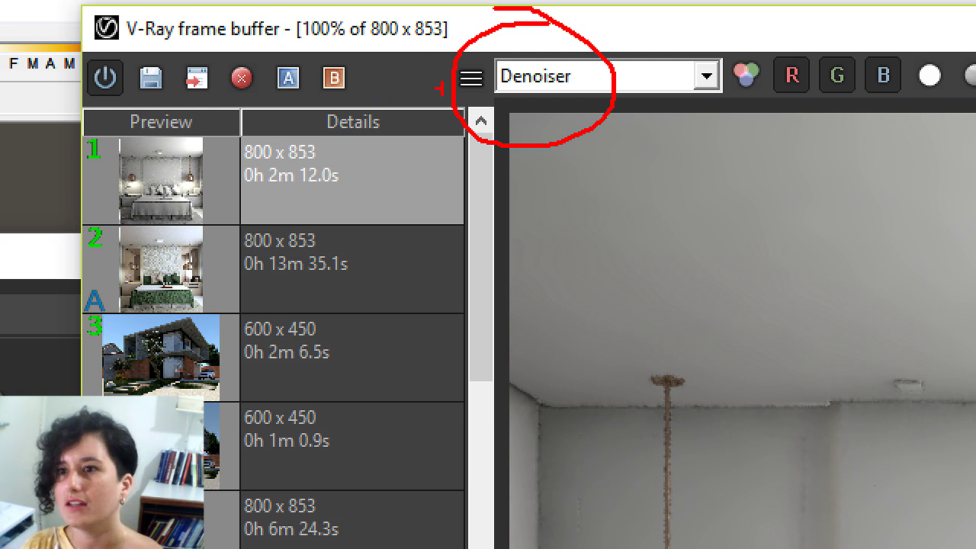
key("Escape")
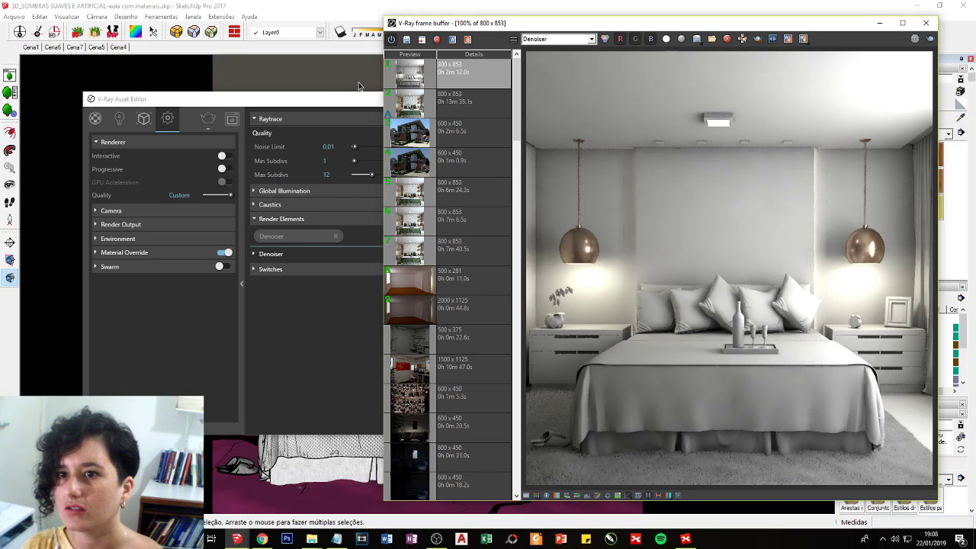
left_click(226, 120)
key("ctrl+1")
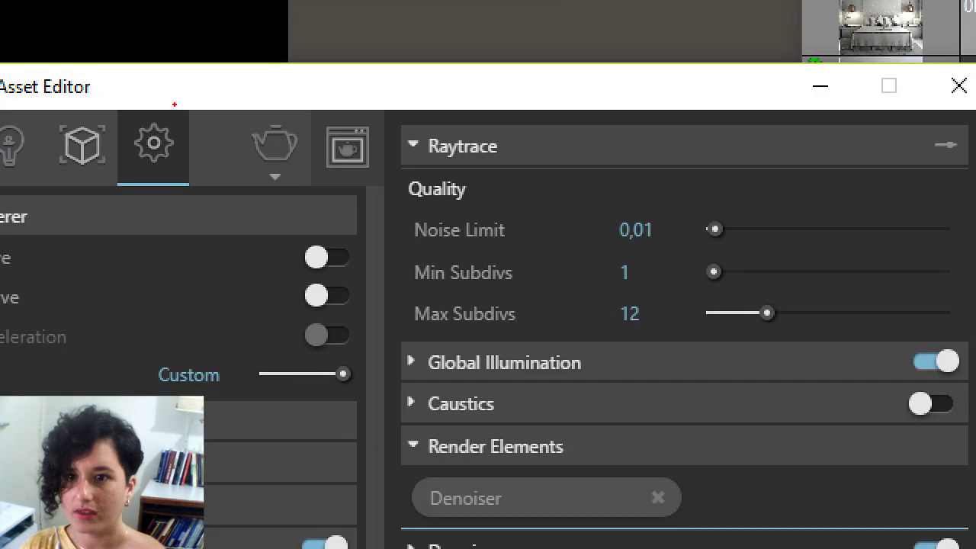
left_click(283, 94)
mouse_move(283, 93)
left_mouse_down()
mouse_move(221, 168)
mouse_move(248, 124)
left_mouse_up()
key("Escape")
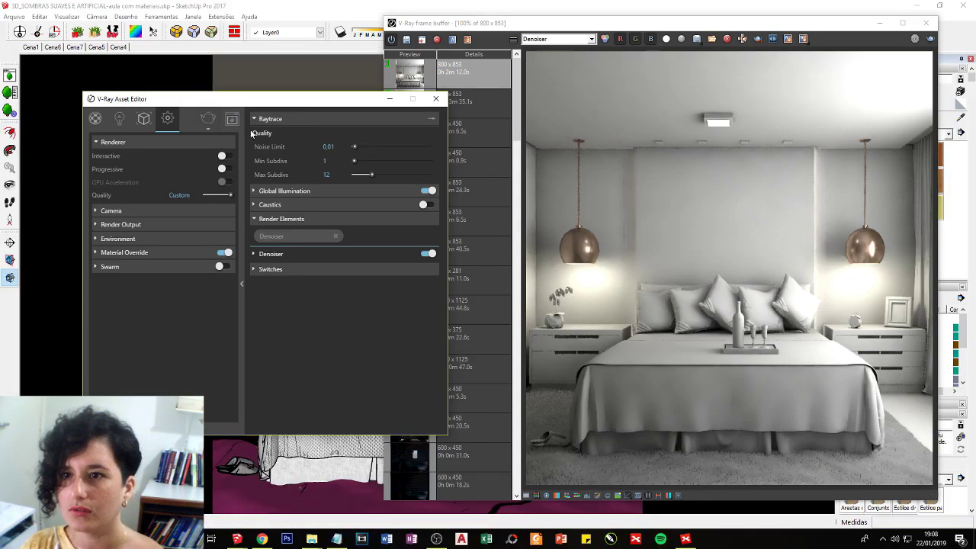
left_click_drag(261, 104, 224, 103)
left_click(171, 116)
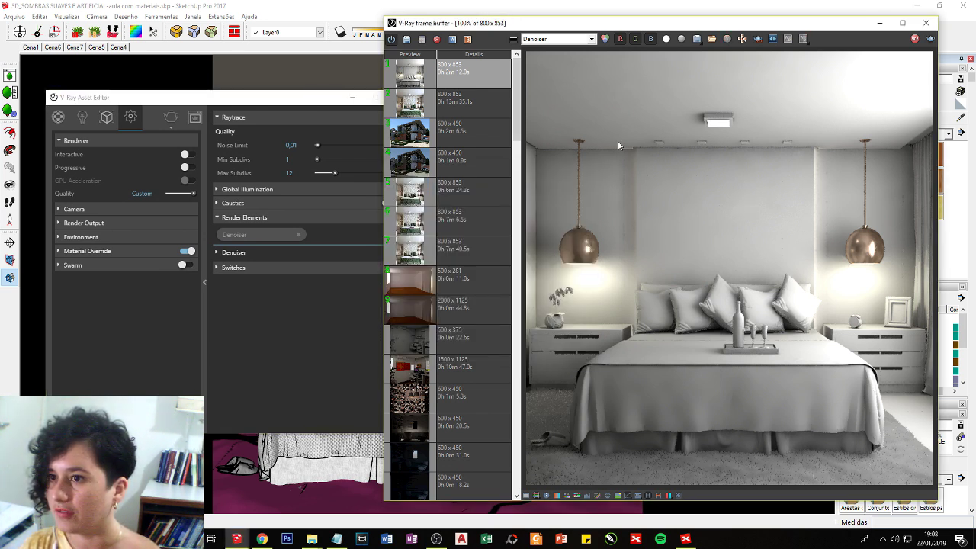
- Toggle the new render between RGB color and Denoiser channels, ending on RGB color
key("ctrl+1")
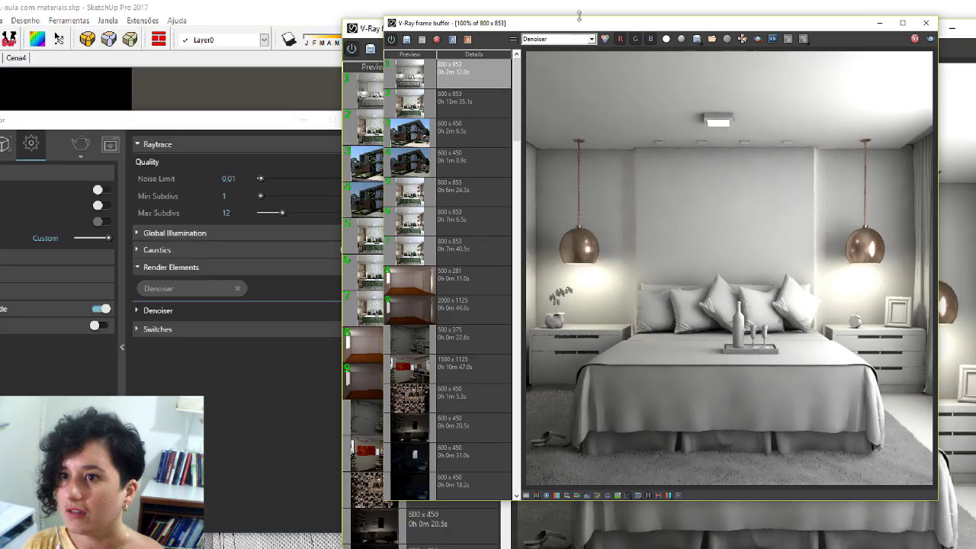
left_click(560, 39)
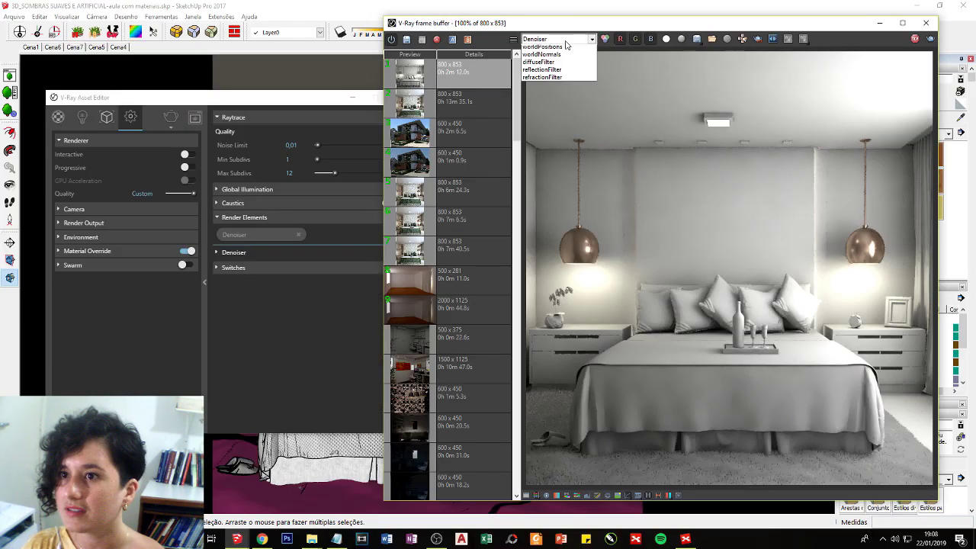
left_click(562, 49)
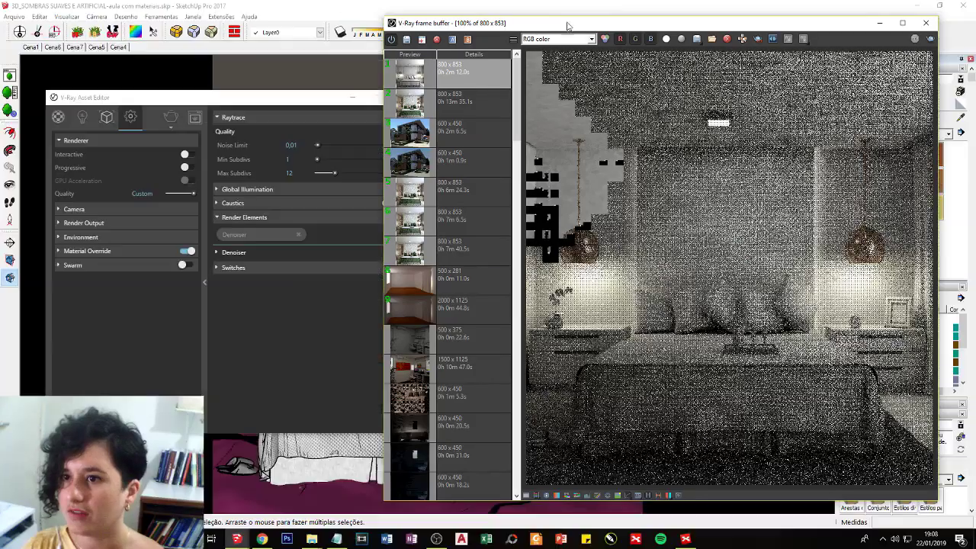
left_click(556, 39)
left_click(553, 62)
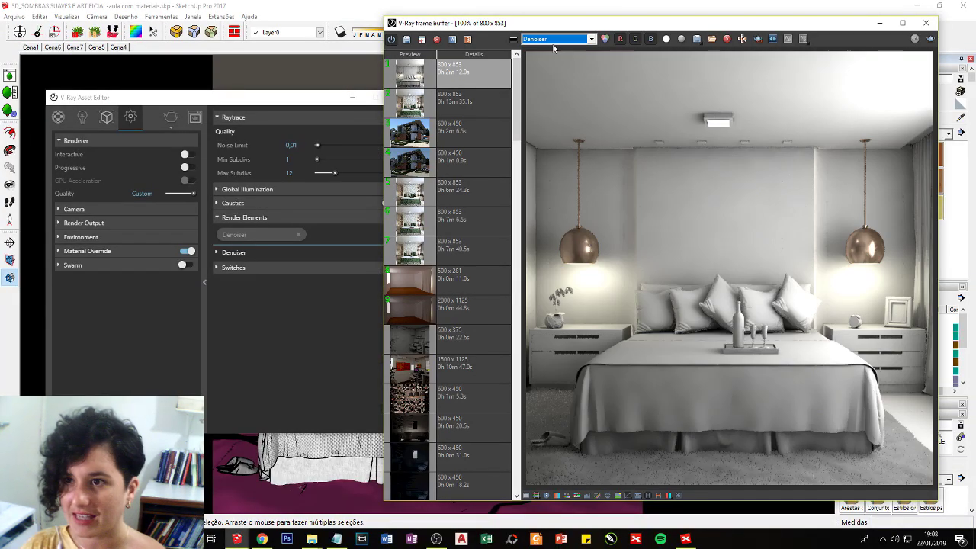
left_click(556, 38)
left_click(551, 47)
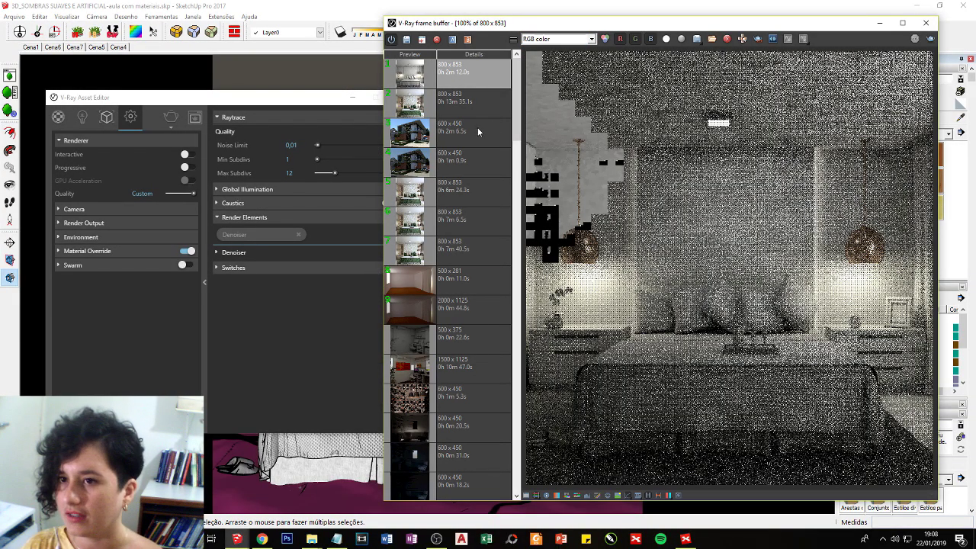
left_click(324, 302)
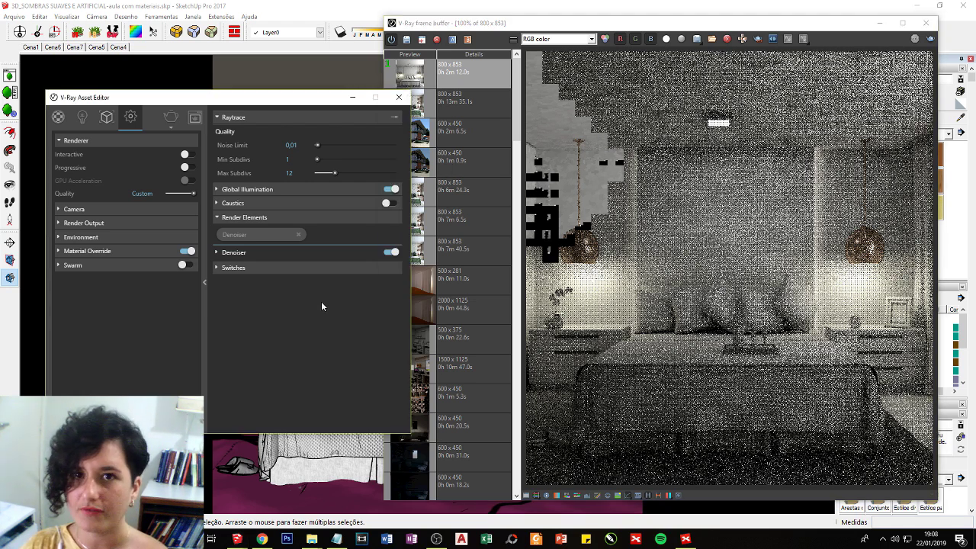
- In the mind map, highlight the Denoiser disadvantage about losing reflection detail
left_click(685, 539)
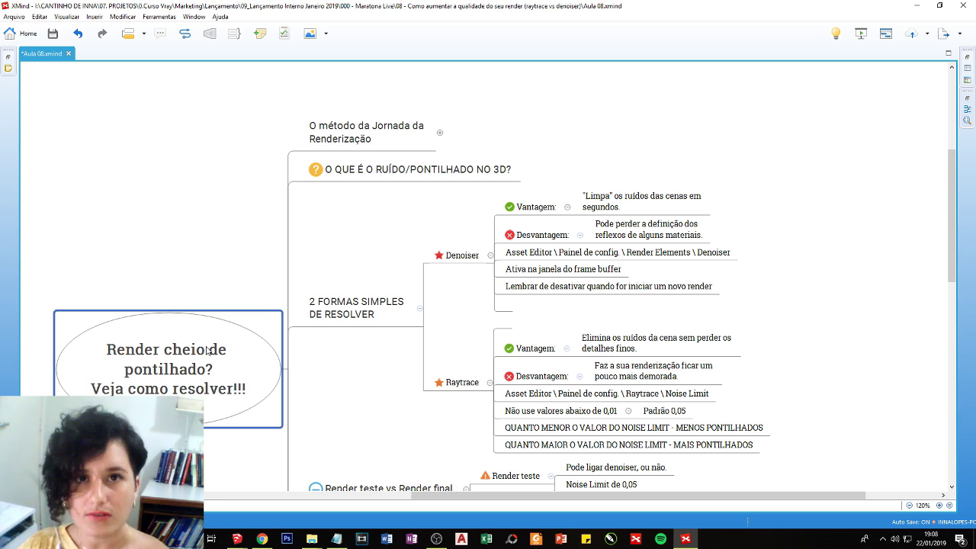
left_click(537, 234)
left_click(632, 234)
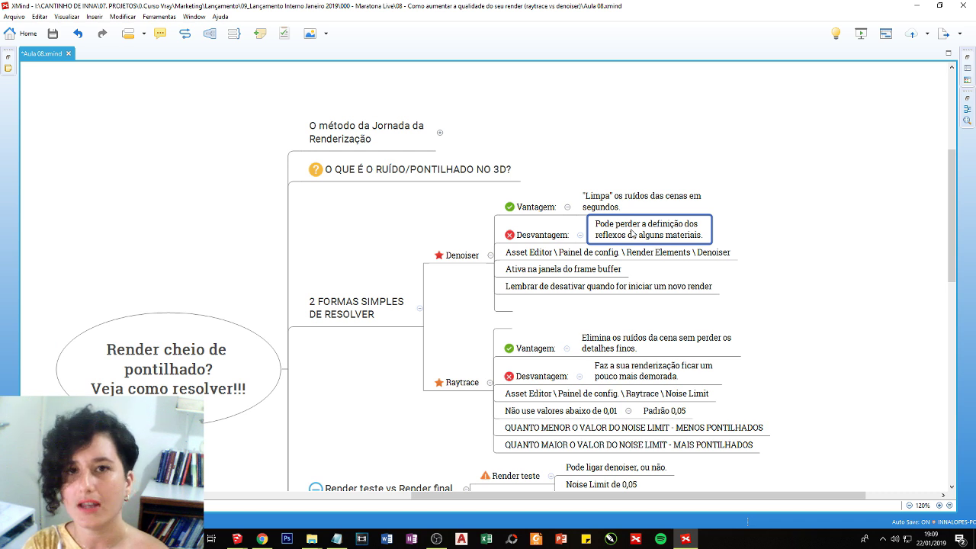
- Load the earlier textured bedroom render from history and slide the comparison toward the cleaner image
left_click(685, 539)
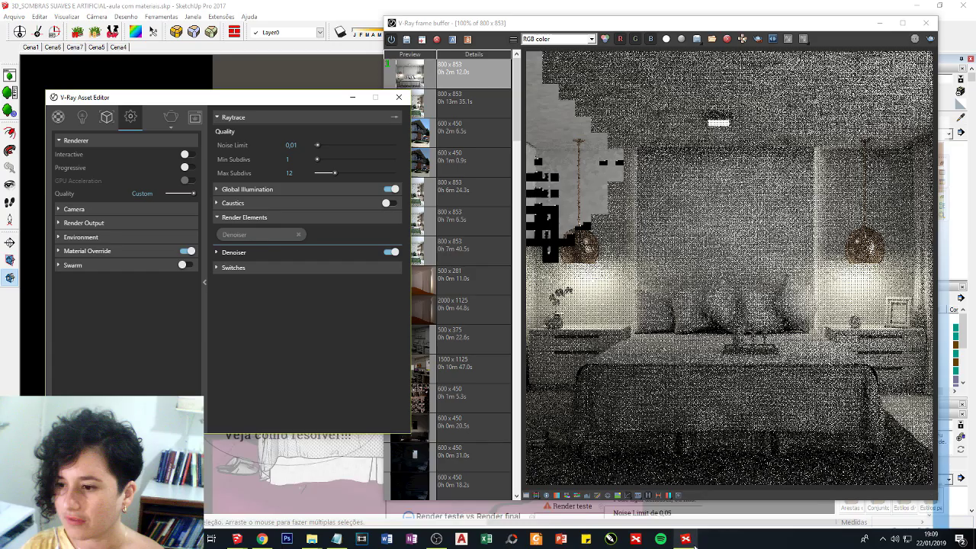
left_click_drag(315, 99, 217, 95)
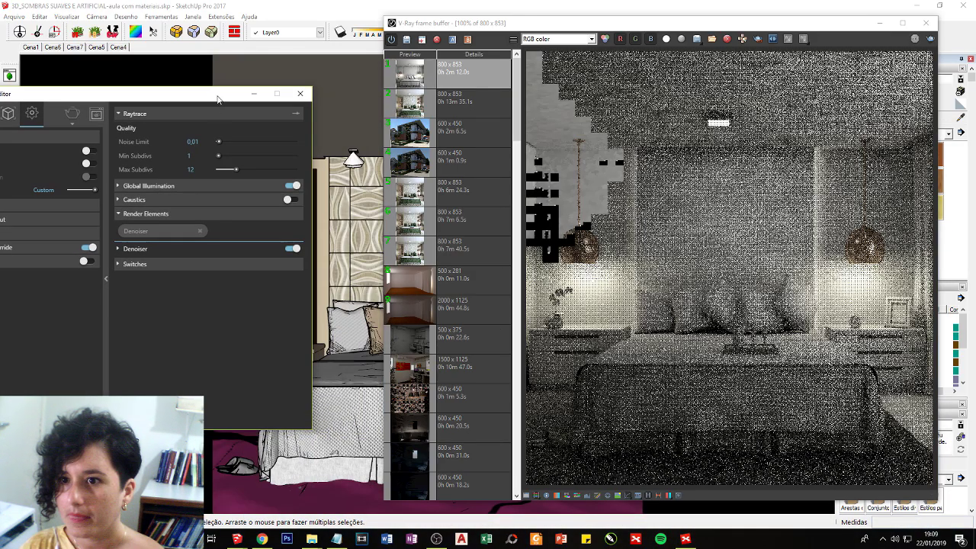
double_click(456, 196)
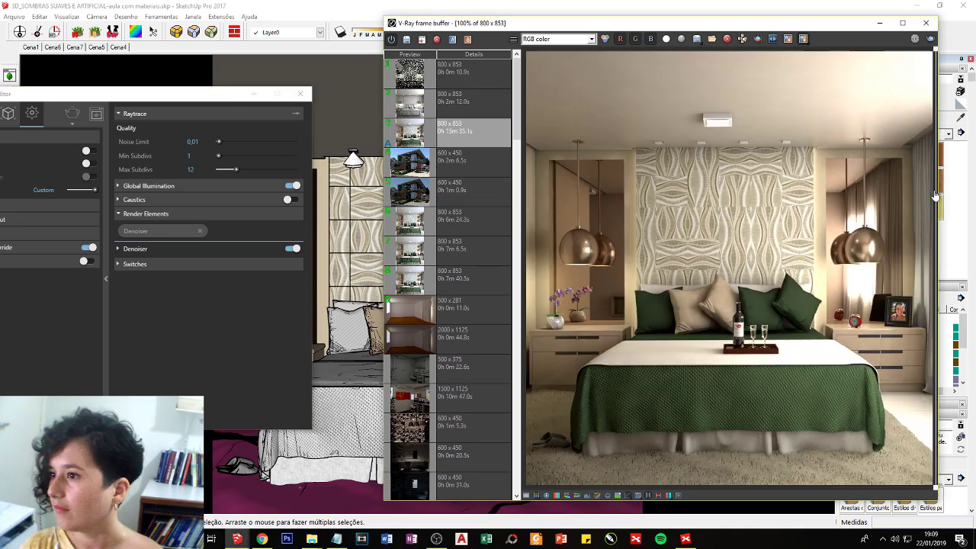
scroll(893, 208, "up", 2)
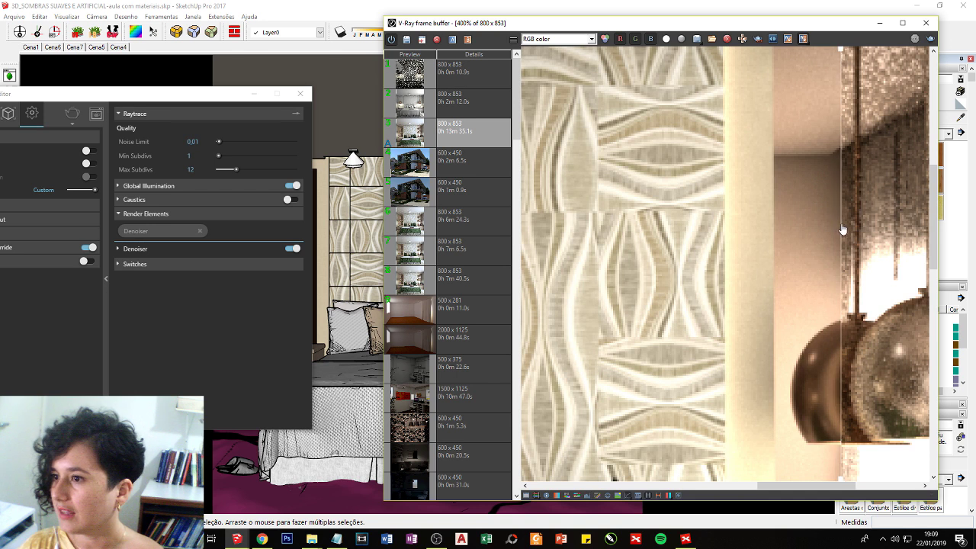
left_click_drag(774, 485, 807, 485)
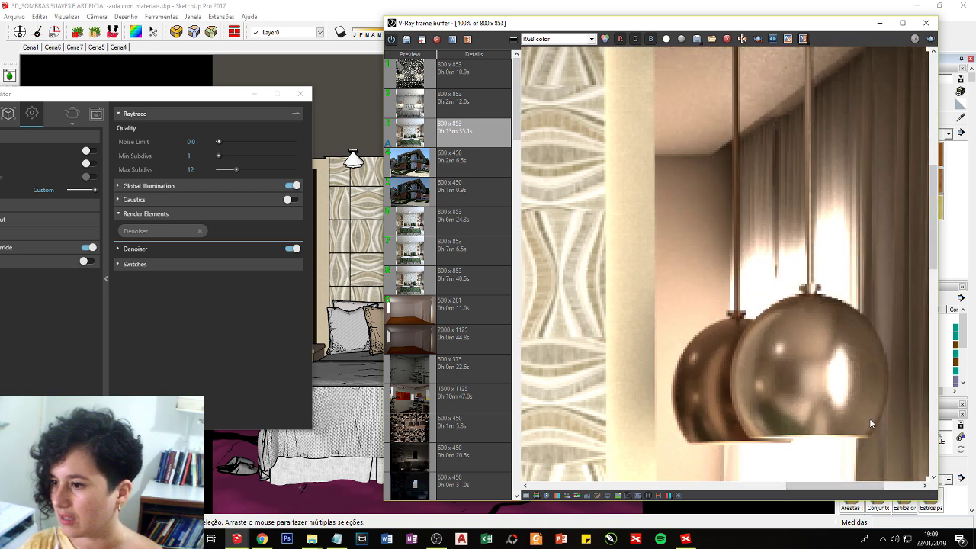
left_click_drag(851, 484, 886, 484)
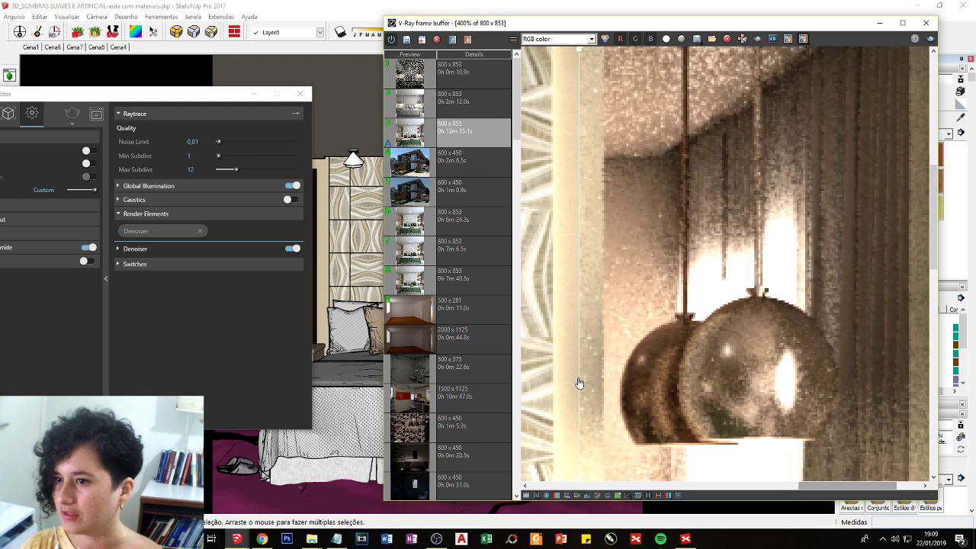
mouse_move(578, 339)
left_mouse_down()
mouse_move(923, 344)
mouse_move(515, 349)
left_mouse_up()
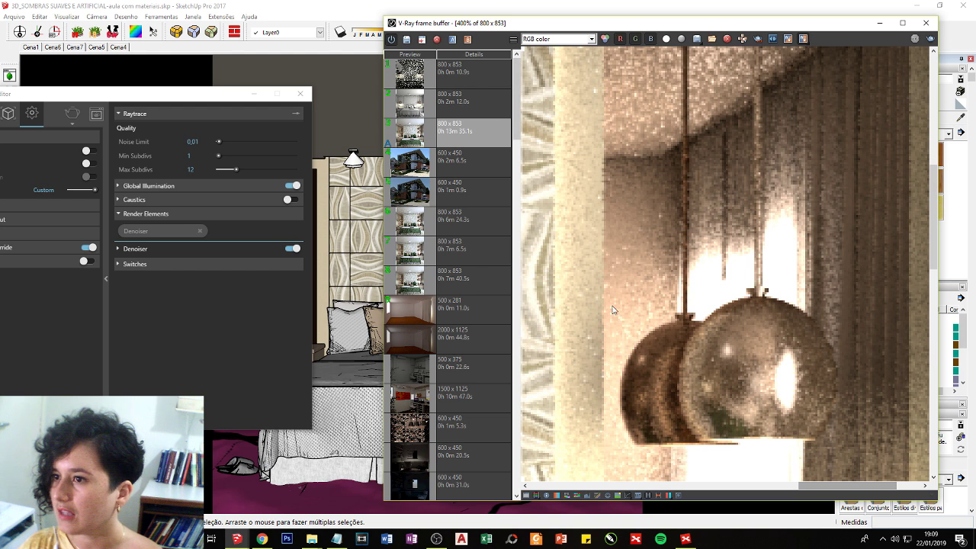
- Show the Denoiser channel across the render via the compare divider, then select Raytrace in the mind map
left_click(540, 38)
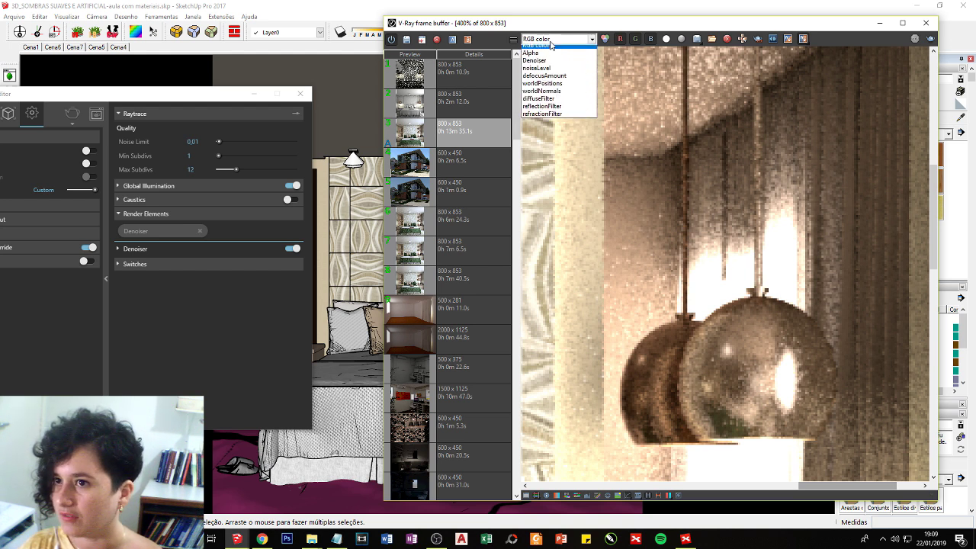
left_click(557, 72)
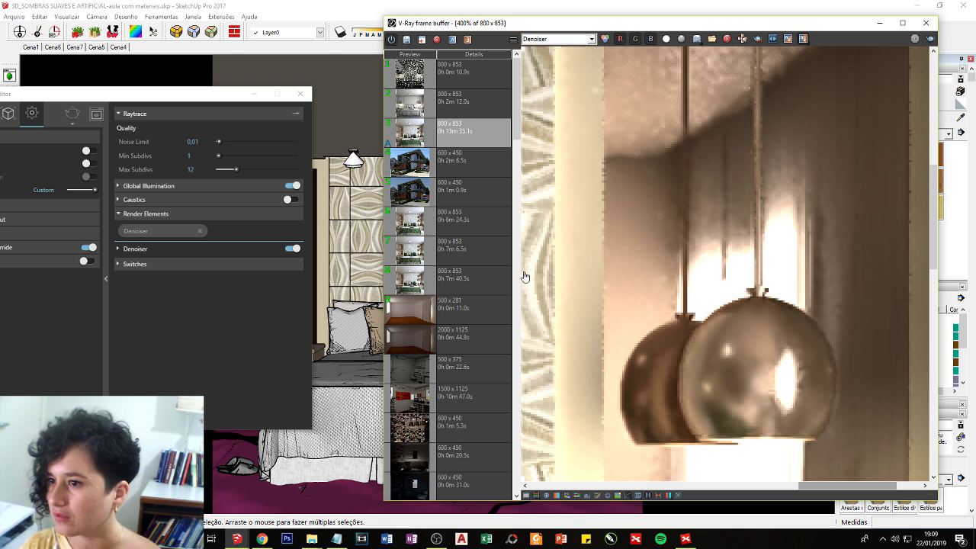
left_click_drag(602, 276, 928, 274)
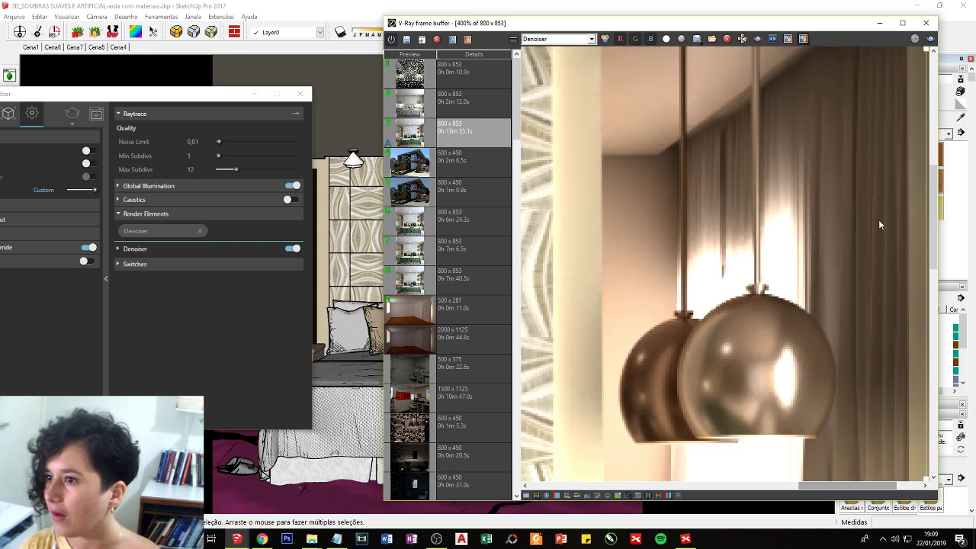
left_click_drag(925, 218, 562, 253)
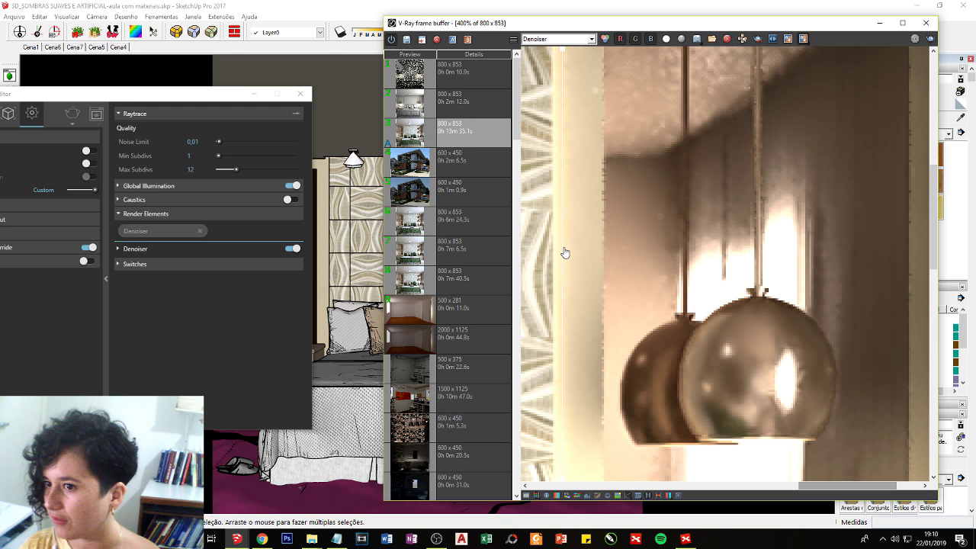
mouse_move(561, 261)
left_mouse_down()
mouse_move(909, 266)
mouse_move(745, 284)
mouse_move(859, 272)
left_mouse_up()
scroll(694, 300, "down", 2)
left_click(685, 538)
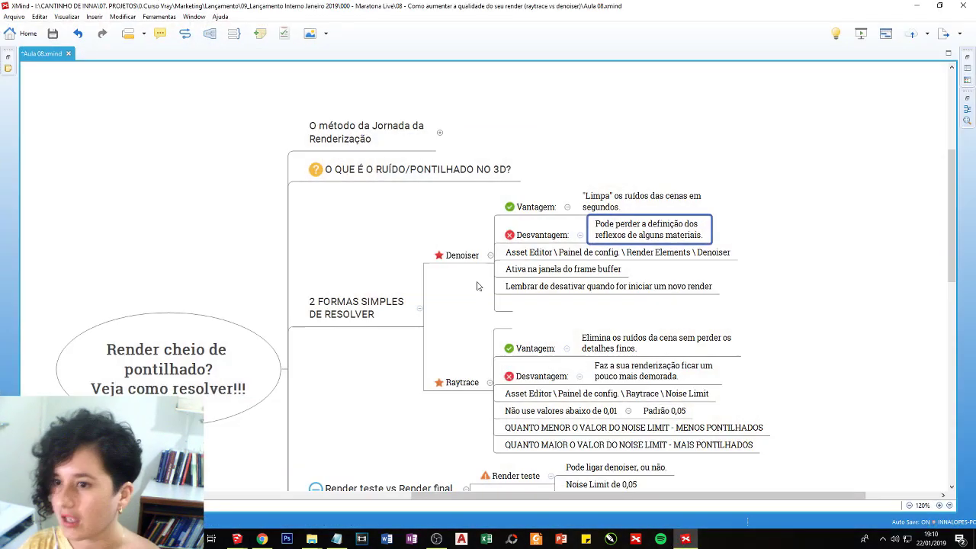
left_click(455, 388)
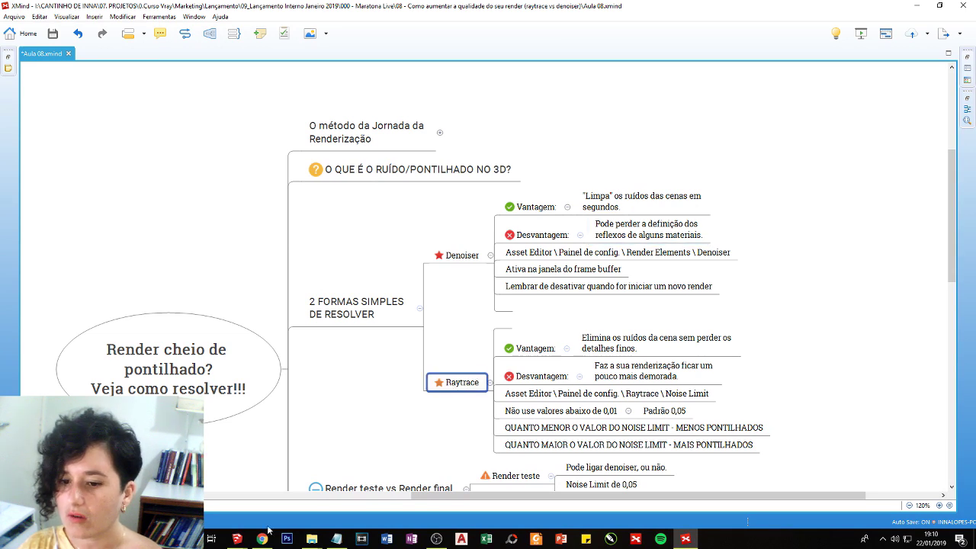
- Open the V-Ray render settings and expand Raytrace to show Noise Limit 0,01
left_click(237, 538)
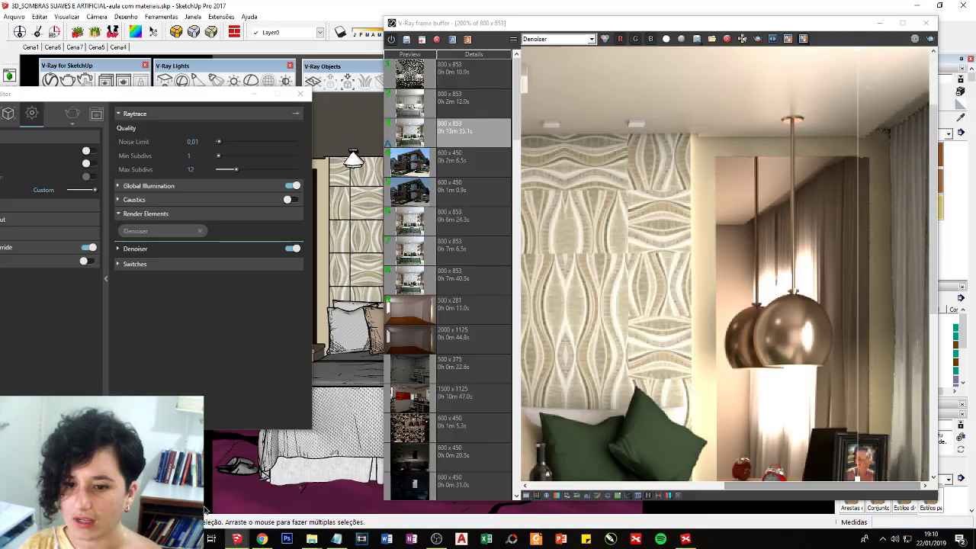
left_click(51, 81)
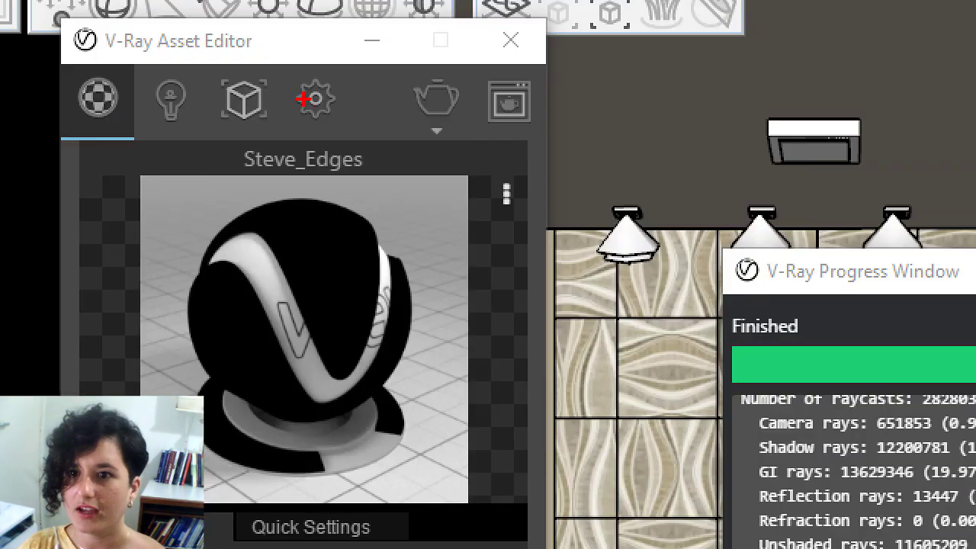
left_click_drag(237, 116, 258, 98)
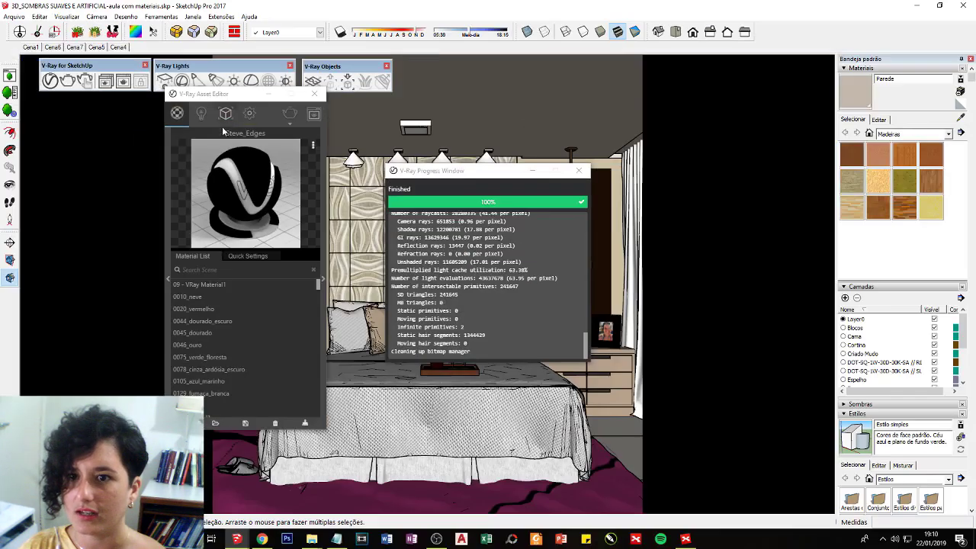
left_click(250, 113)
left_click(323, 282)
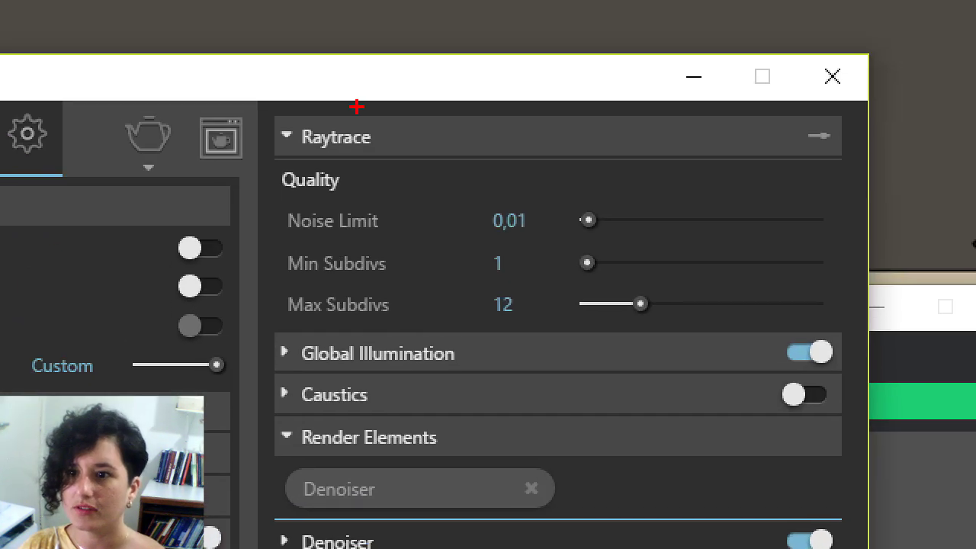
- Mark up the Raytrace settings, then scroll the mind map to Render teste vs Render final
left_click_drag(357, 106, 312, 105)
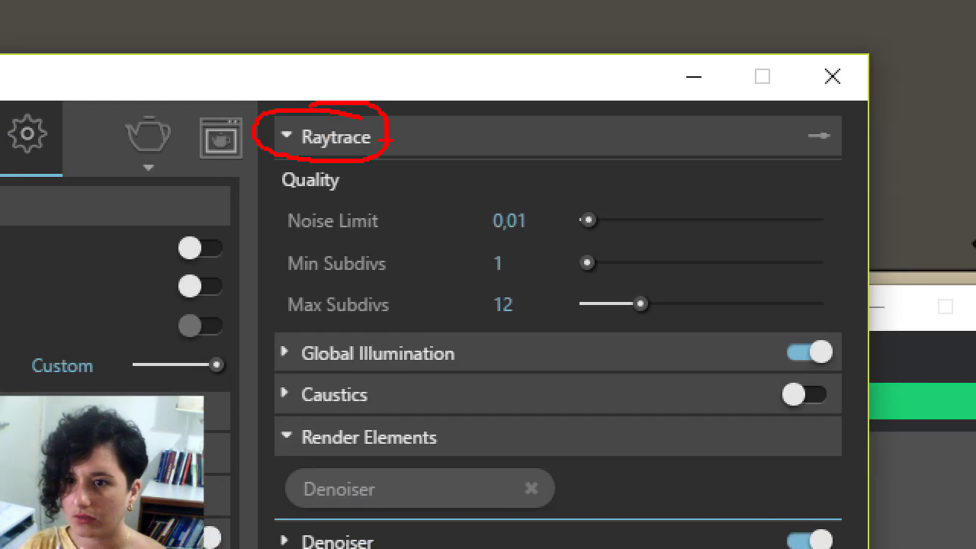
mouse_move(388, 147)
left_mouse_down()
mouse_move(379, 205)
mouse_move(400, 222)
left_mouse_up()
mouse_move(276, 240)
left_mouse_down()
mouse_move(377, 207)
mouse_move(279, 207)
left_mouse_up()
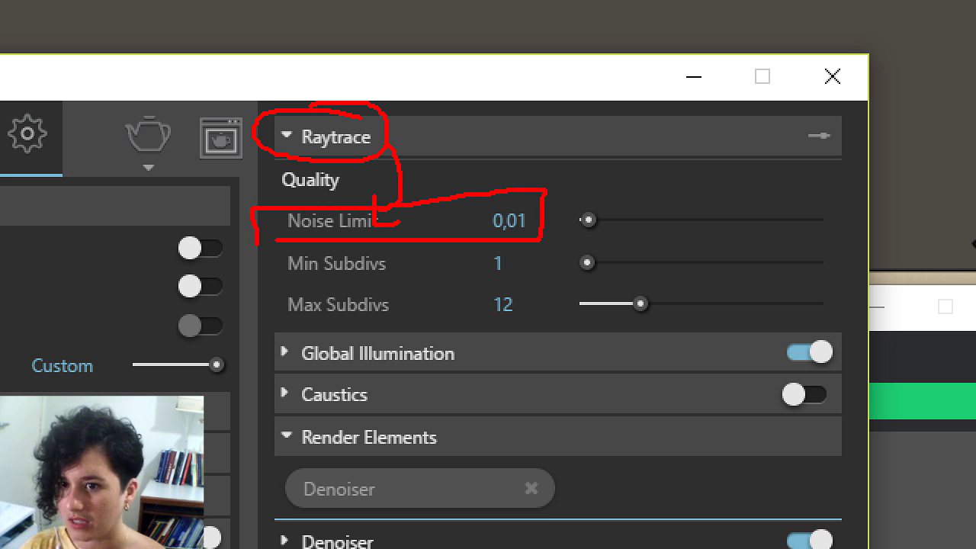
mouse_move(539, 182)
left_mouse_down()
mouse_move(481, 190)
mouse_move(505, 236)
mouse_move(533, 181)
mouse_move(569, 180)
mouse_move(568, 229)
mouse_move(583, 214)
left_mouse_up()
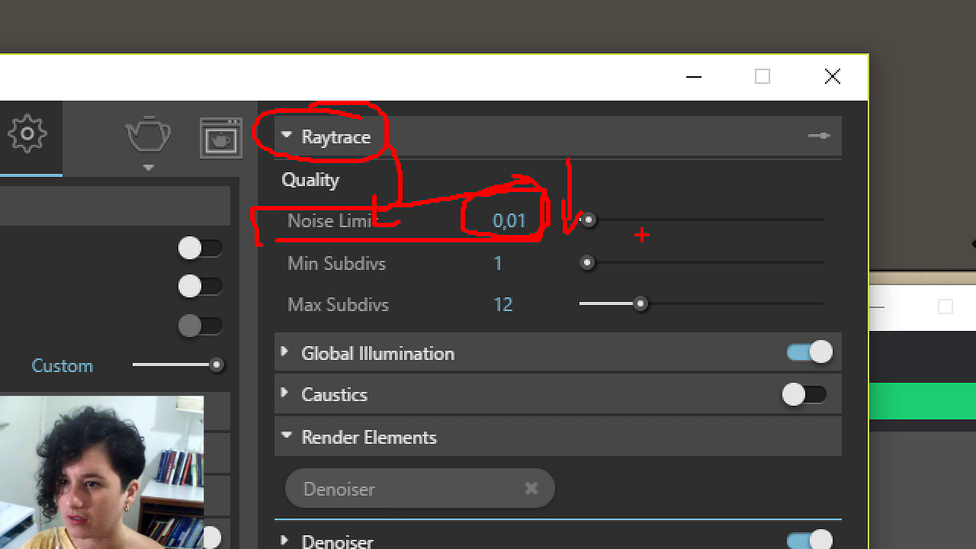
left_click_drag(639, 244, 641, 177)
left_click_drag(631, 195, 640, 196)
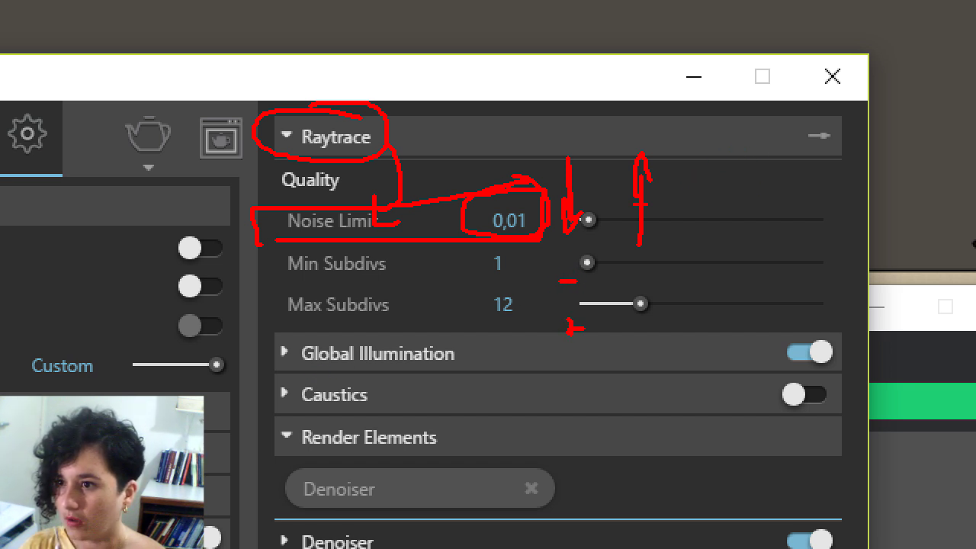
left_click_drag(651, 235, 647, 162)
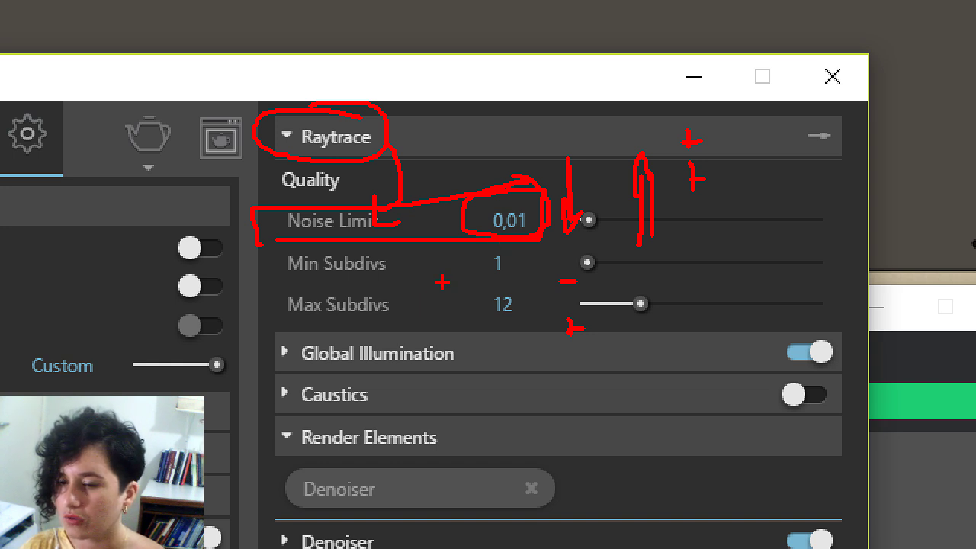
key("alt+Tab")
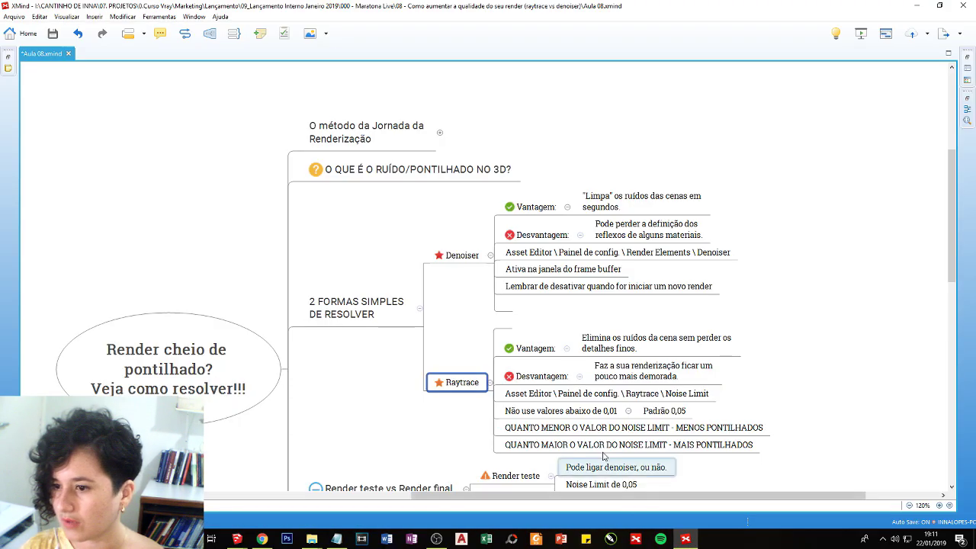
scroll(590, 450, "down", 3)
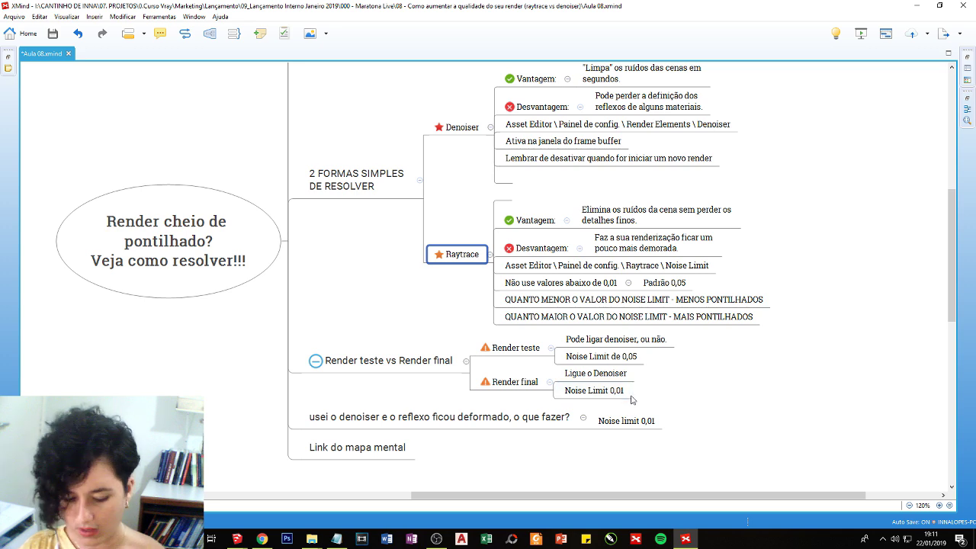
- Draw pen annotations over the mind map's test-render and final-render Noise Limit notes
key("ctrl+1")
left_click_drag(607, 358, 591, 375)
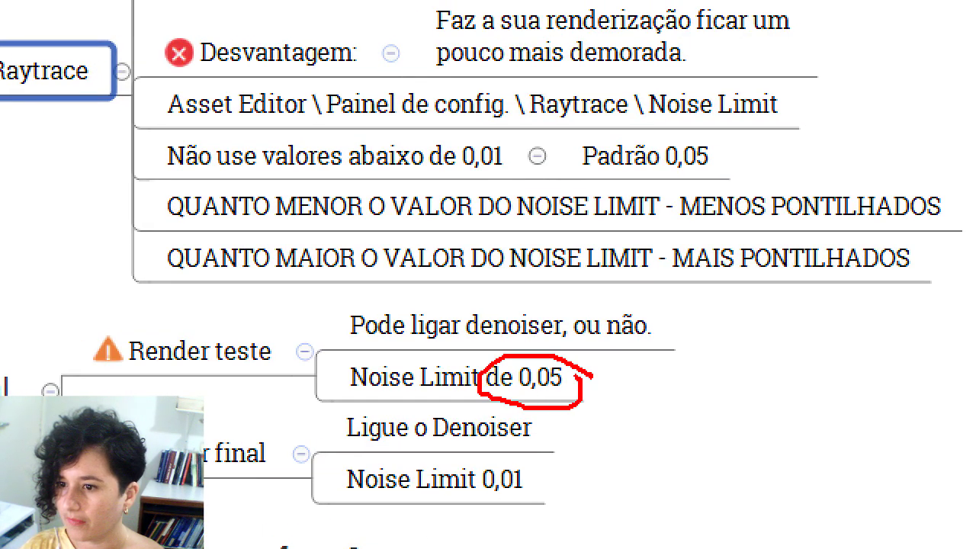
left_click_drag(523, 462, 535, 466)
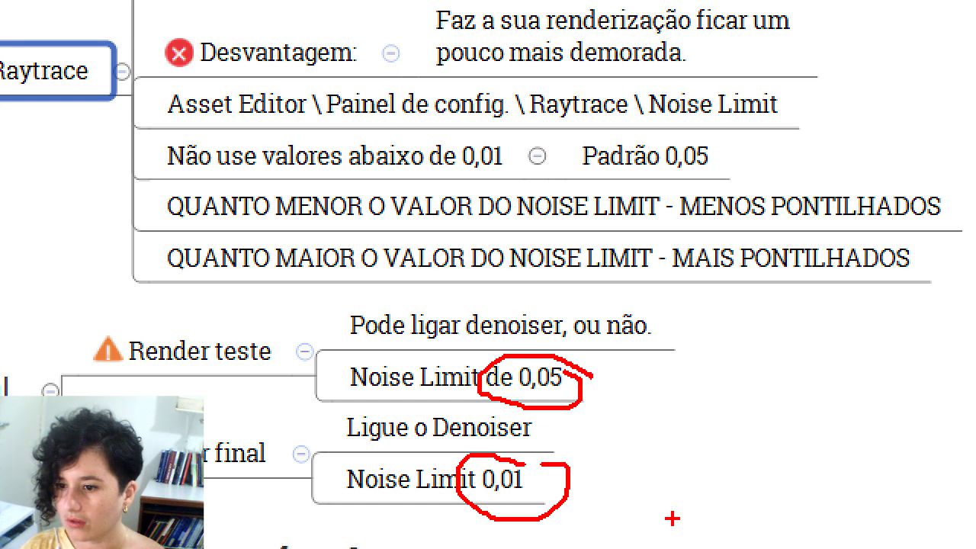
left_click_drag(456, 481, 203, 419)
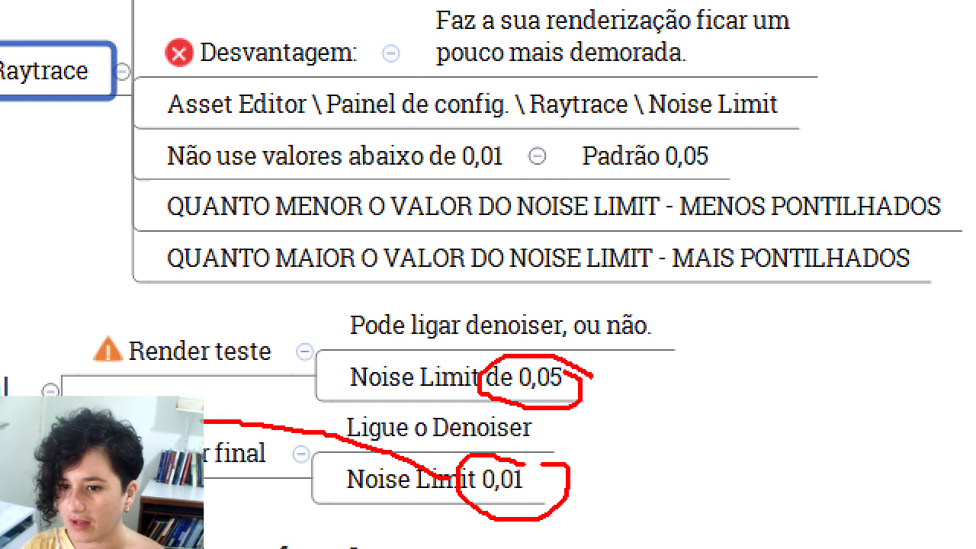
left_click_drag(220, 480, 258, 428)
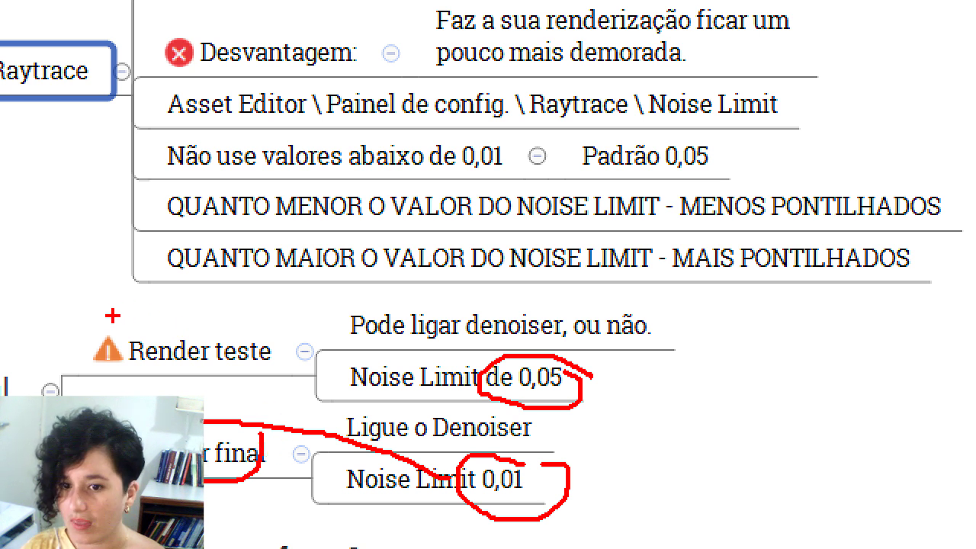
mouse_move(113, 315)
left_mouse_down()
mouse_move(626, 370)
mouse_move(153, 335)
left_mouse_up()
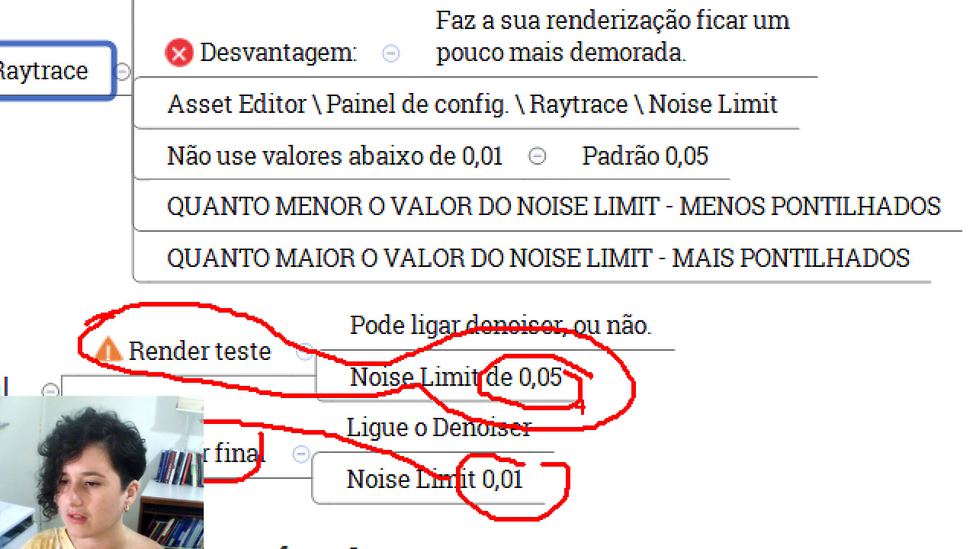
mouse_move(671, 394)
left_mouse_down()
mouse_move(691, 420)
mouse_move(718, 400)
mouse_move(777, 402)
left_mouse_up()
left_click_drag(822, 390, 817, 438)
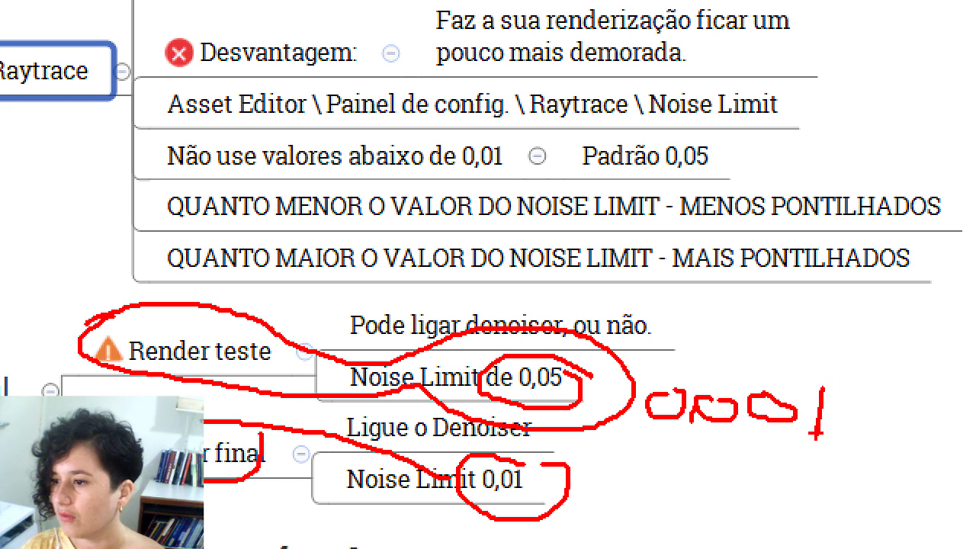
- Underline and cross out the 0,001 value, link it to the grainier-results note, then clear annotations
left_click_drag(626, 441, 836, 441)
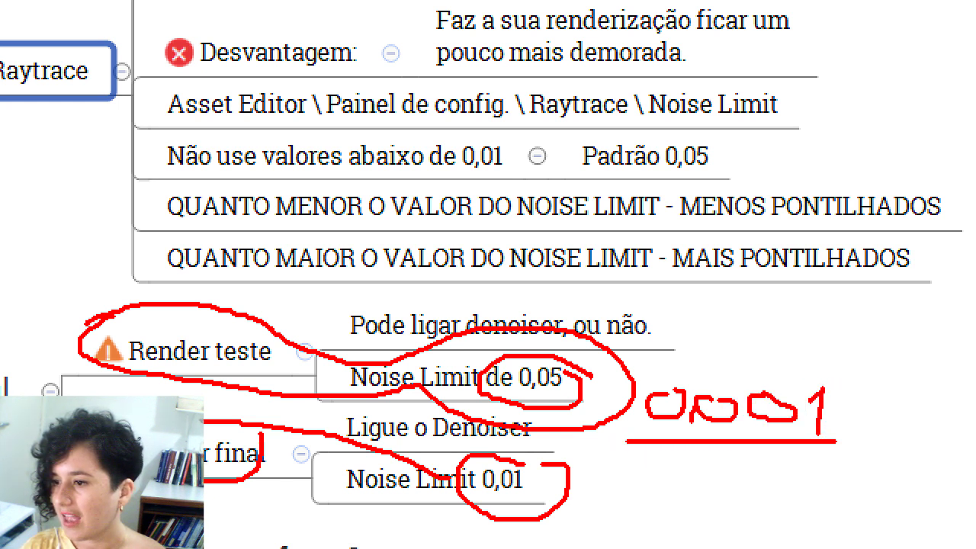
left_click_drag(705, 371, 779, 330)
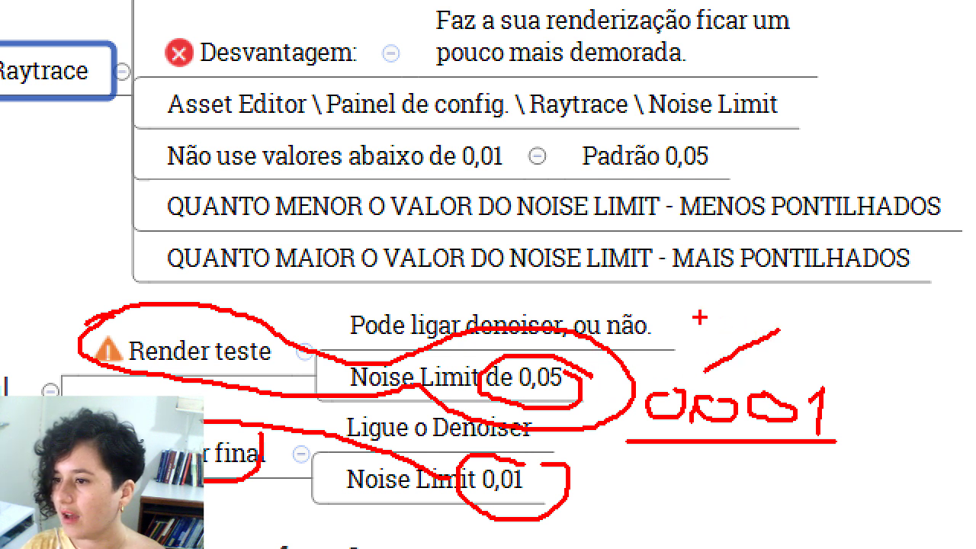
left_click_drag(699, 317, 770, 361)
mouse_move(839, 289)
left_mouse_down()
mouse_move(899, 328)
mouse_move(845, 402)
mouse_move(876, 408)
left_mouse_up()
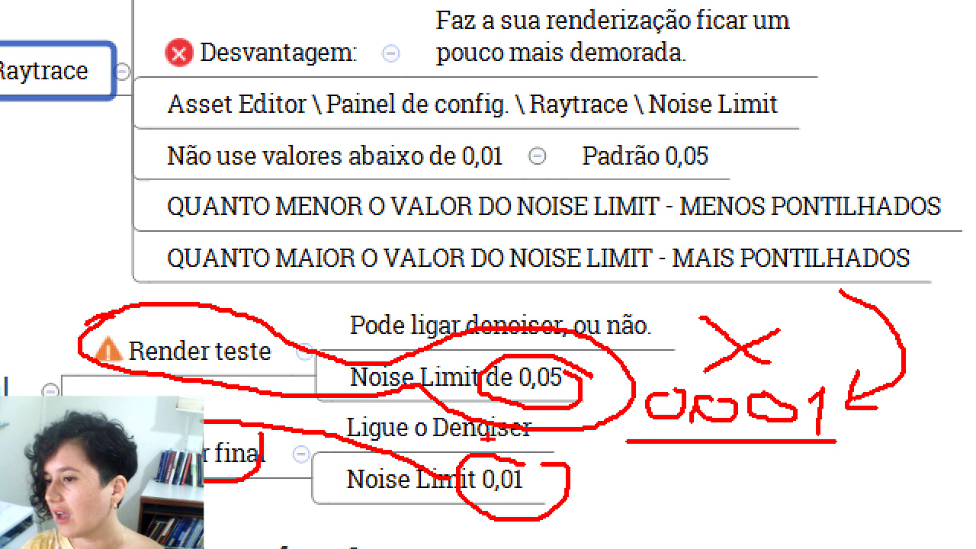
key("Escape")
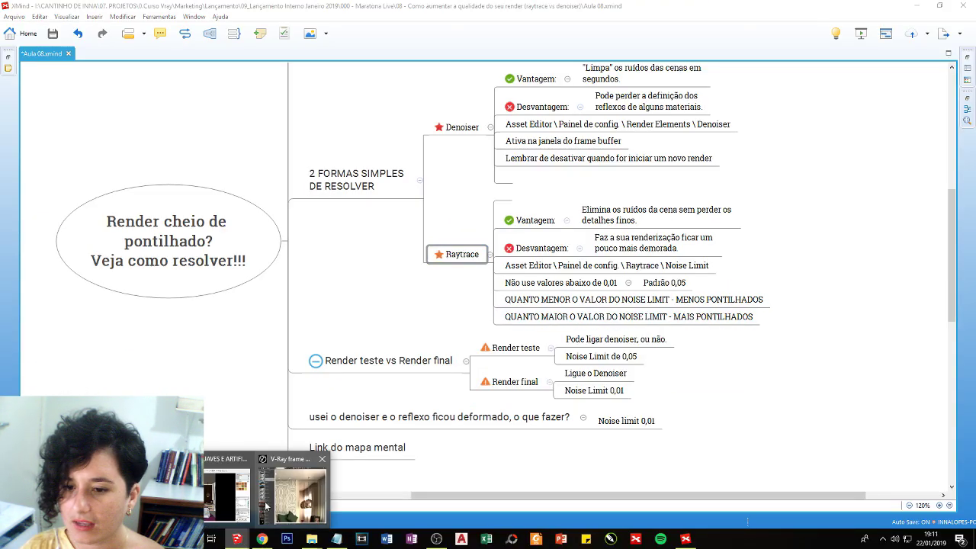
- Bring up the V-Ray frame buffer, close the progress window, and select the 7m 40.5s render
left_click(300, 494)
left_click(236, 538)
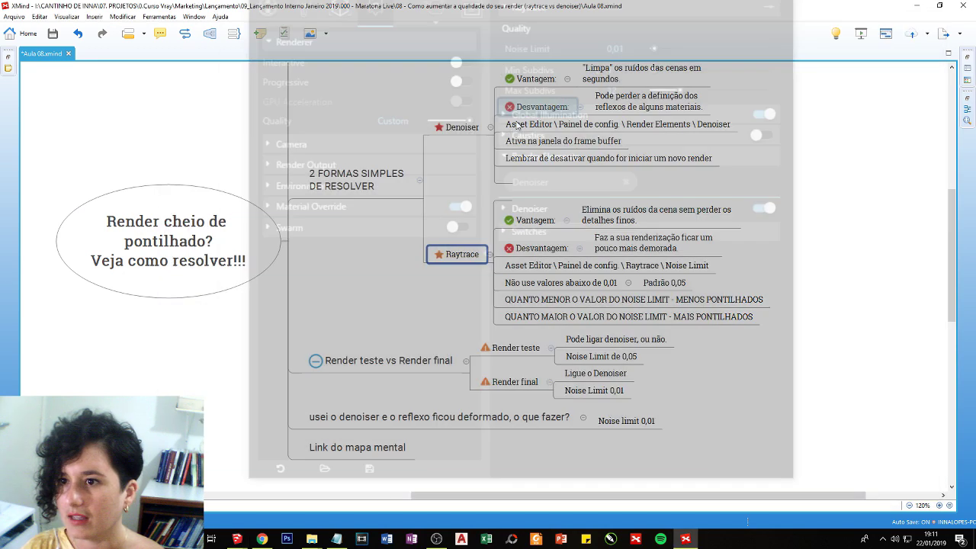
mouse_move(236, 538)
left_click(229, 488)
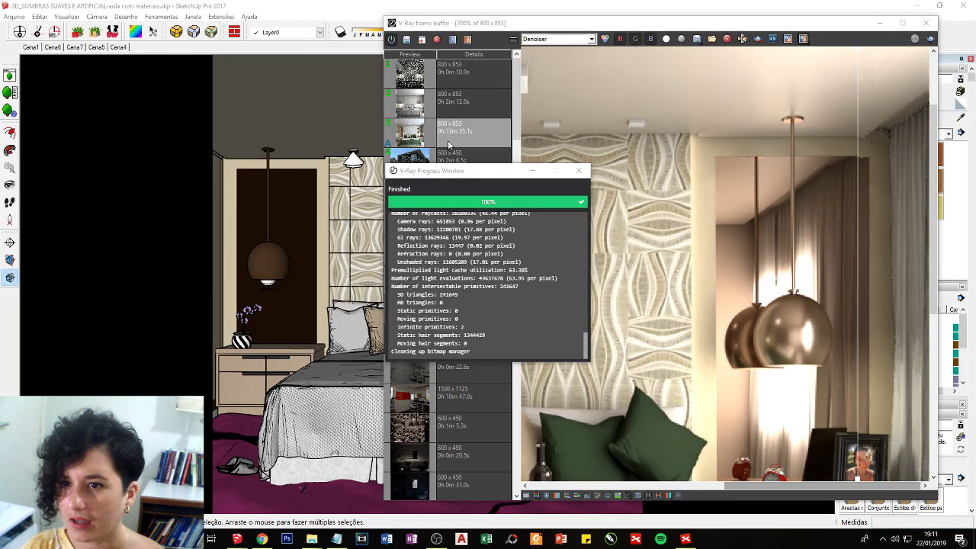
left_click(532, 170)
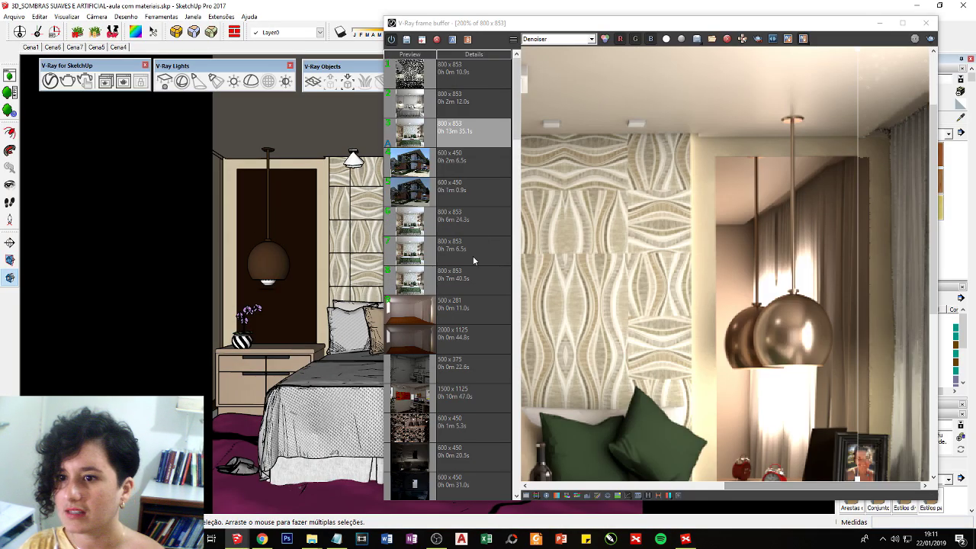
left_click(467, 274)
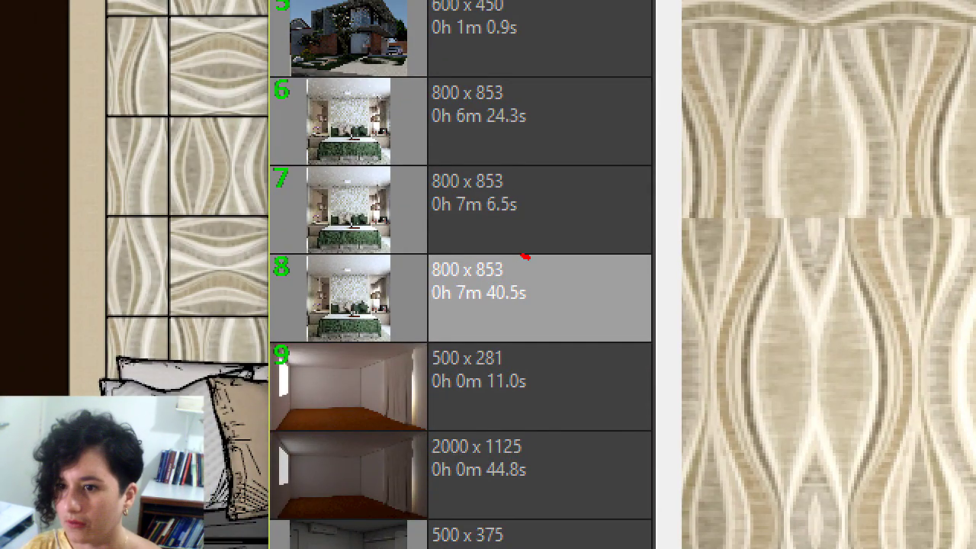
- Mark the eighth history render, the 13m 35.1s and 7m 40.5s times, and the Noise Limit used
mouse_move(524, 257)
left_mouse_down()
mouse_move(441, 295)
mouse_move(521, 310)
mouse_move(442, 282)
left_mouse_up()
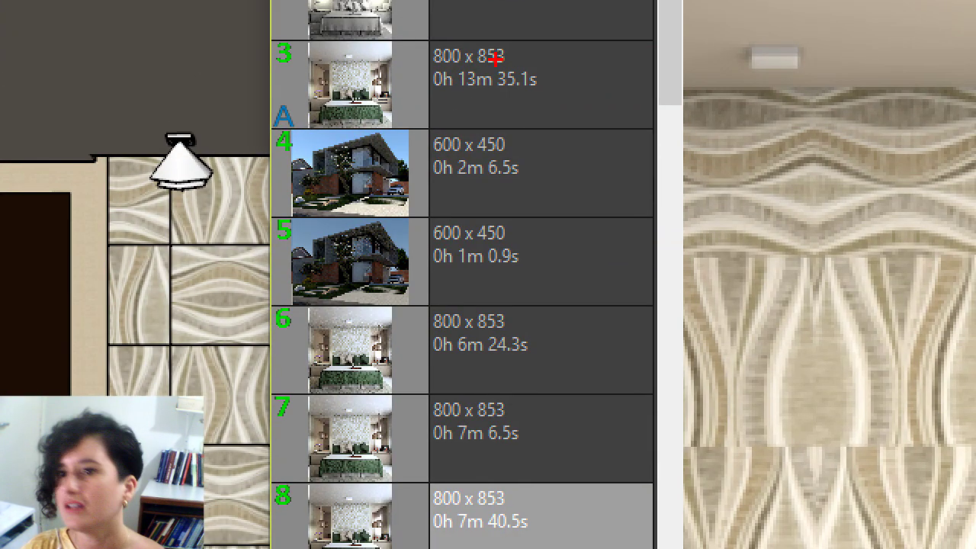
mouse_move(465, 57)
left_mouse_down()
mouse_move(438, 95)
mouse_move(545, 72)
mouse_move(494, 63)
left_mouse_up()
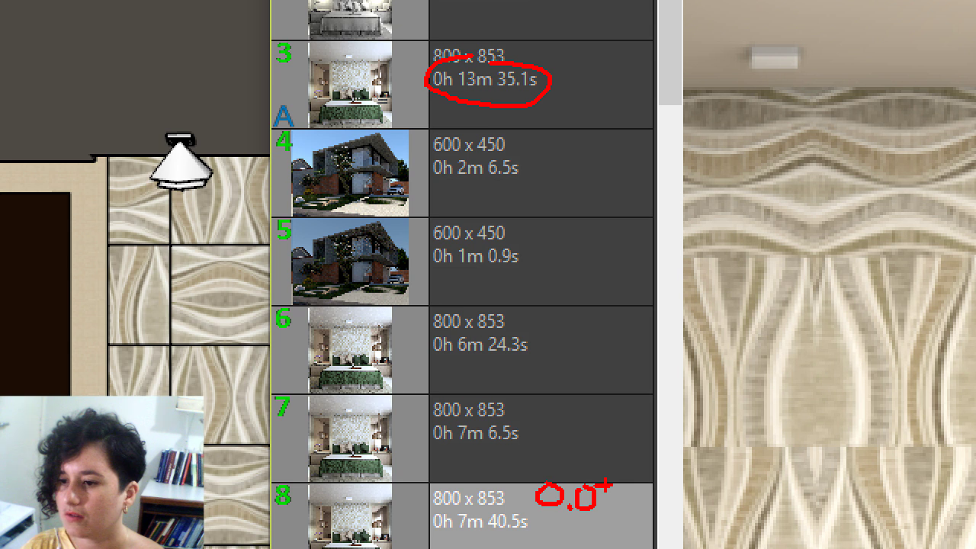
left_click_drag(431, 537, 532, 535)
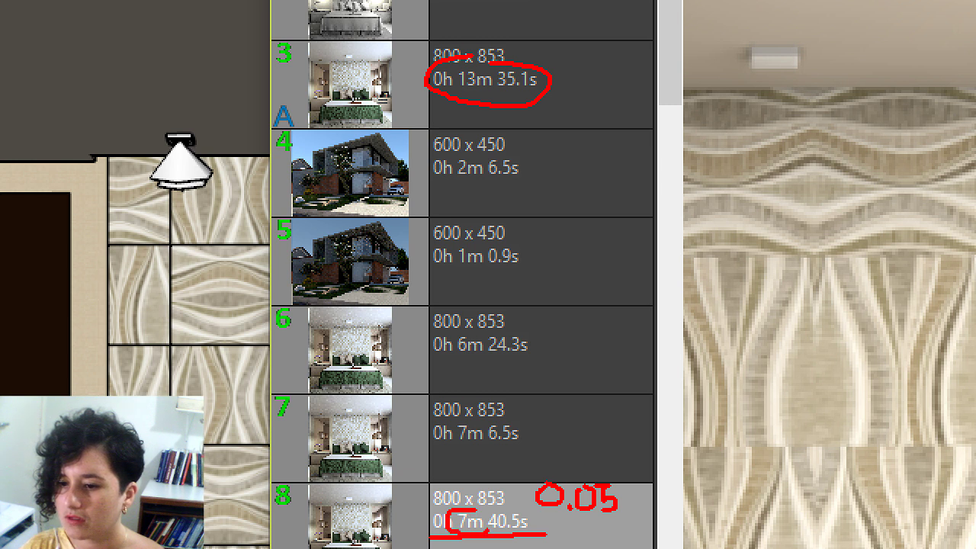
left_click_drag(570, 84, 572, 100)
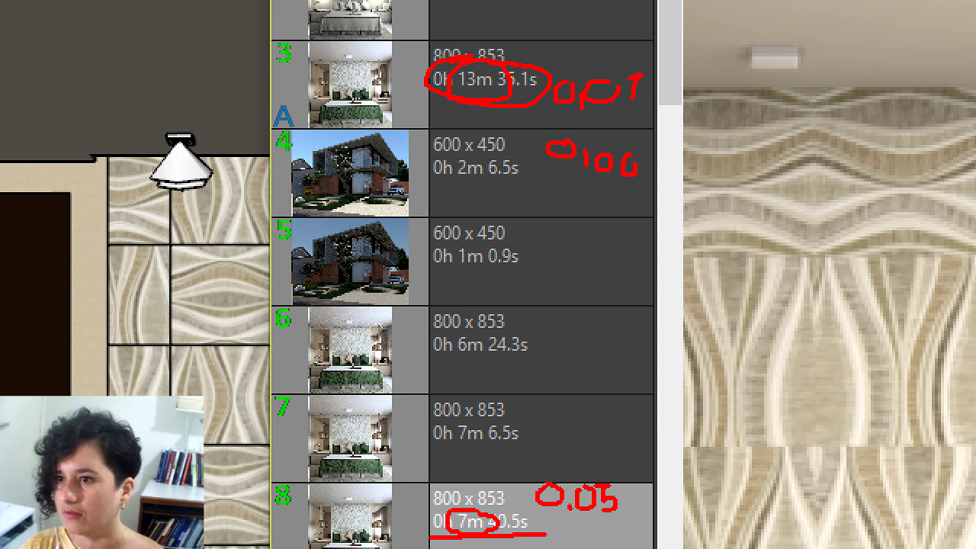
mouse_move(586, 227)
left_mouse_down()
mouse_move(624, 183)
mouse_move(626, 231)
left_mouse_up()
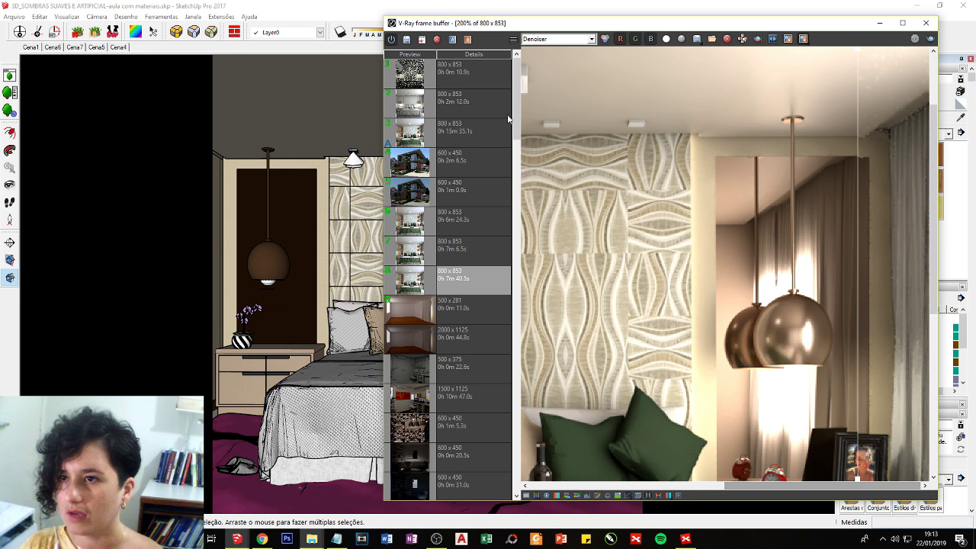
- Compare RGB color against the denoised image with the split, then turn comparison off at 100% zoom
left_click_drag(855, 156, 589, 187)
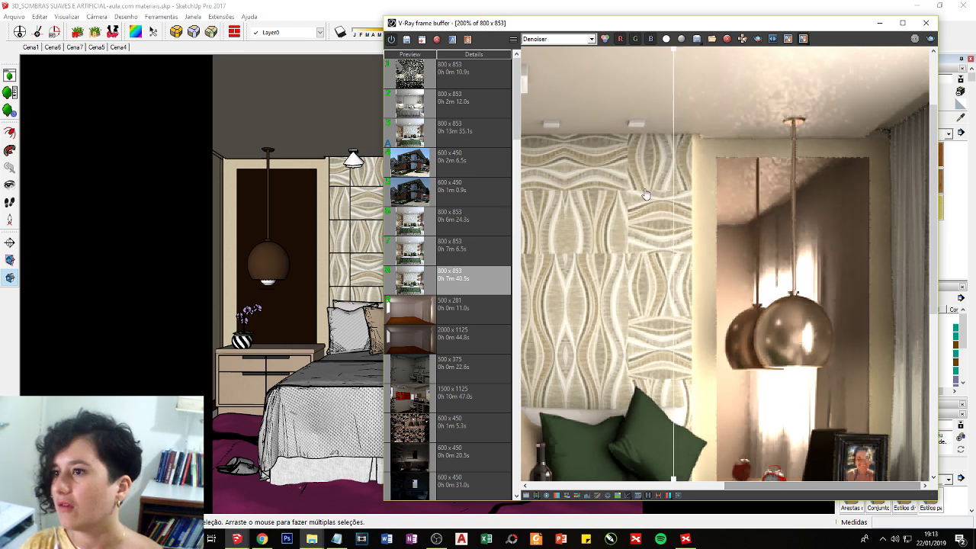
left_click(541, 38)
left_click(536, 49)
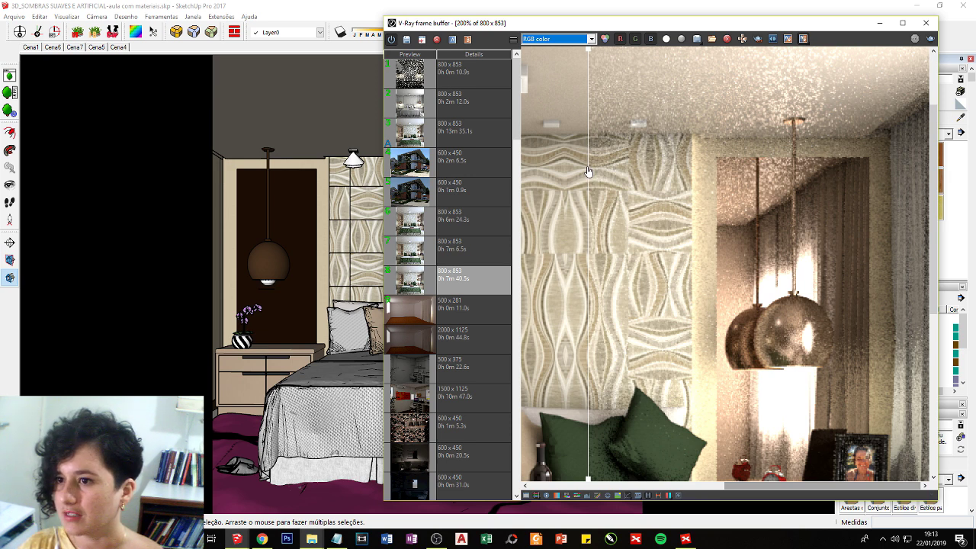
left_click_drag(587, 171, 882, 68)
left_click(802, 39)
double_click(719, 212)
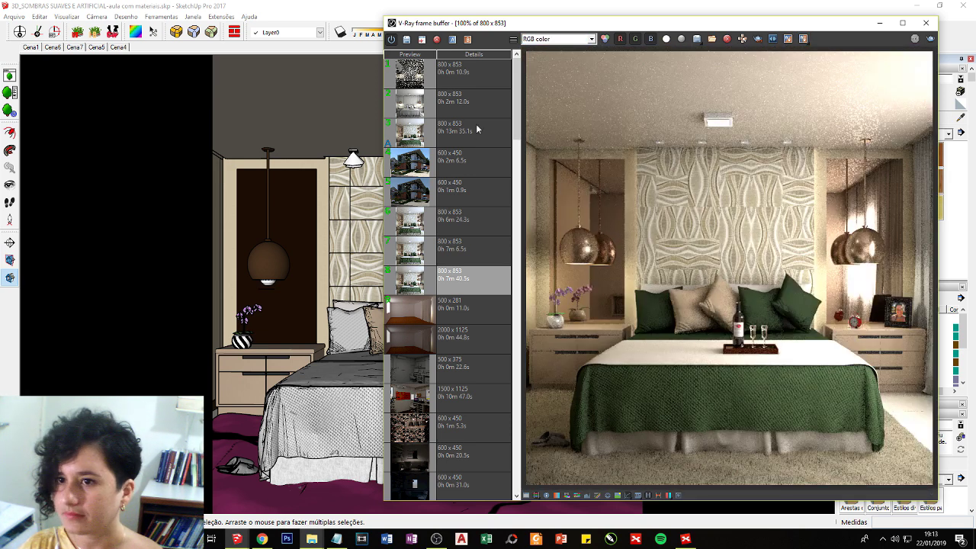
- Load the 13m 35.1s render from history and display its Denoiser channel
left_click(460, 140)
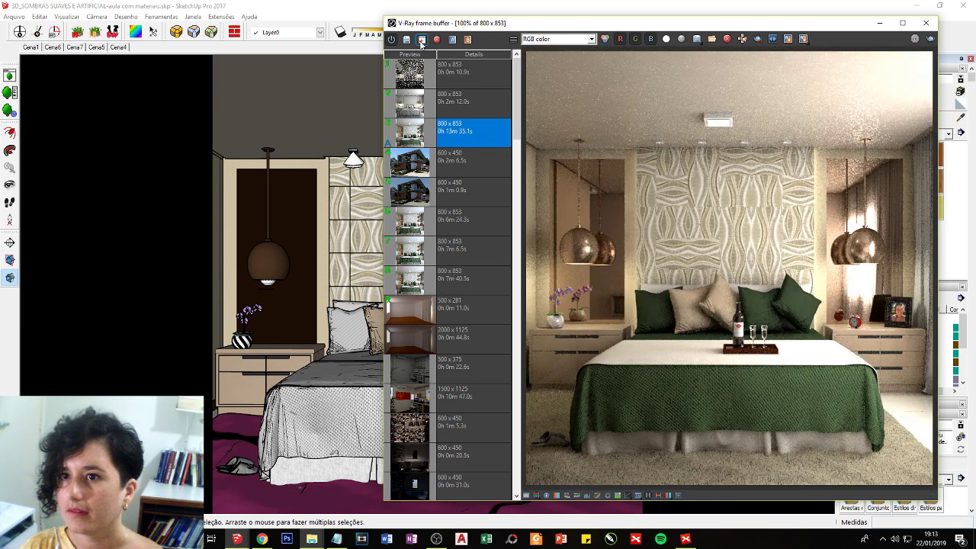
left_click(422, 40)
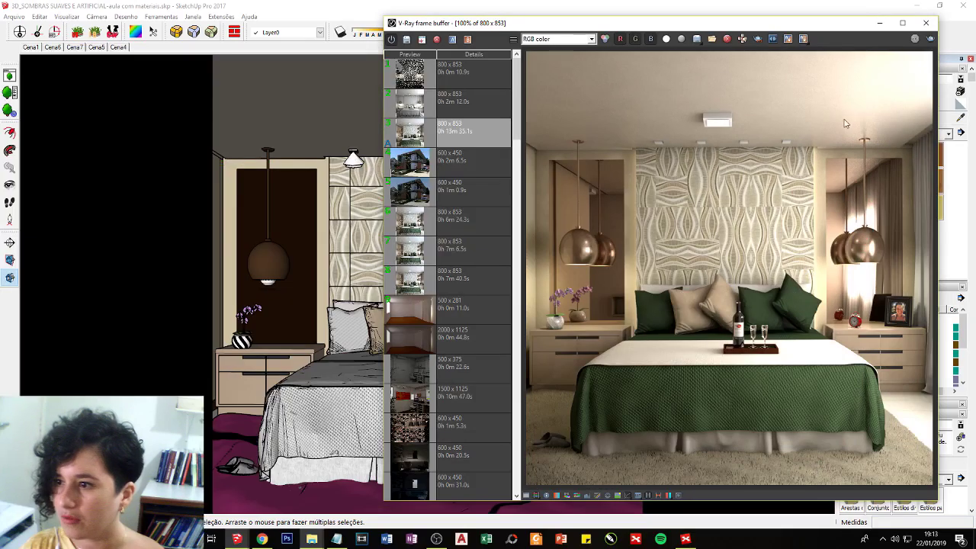
left_click(591, 39)
left_click(562, 63)
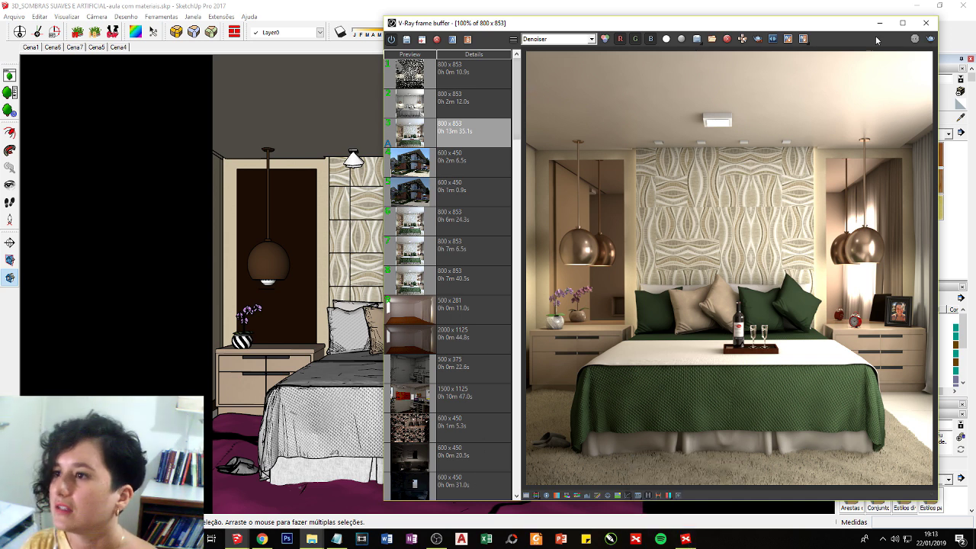
left_click(556, 39)
left_click(553, 51)
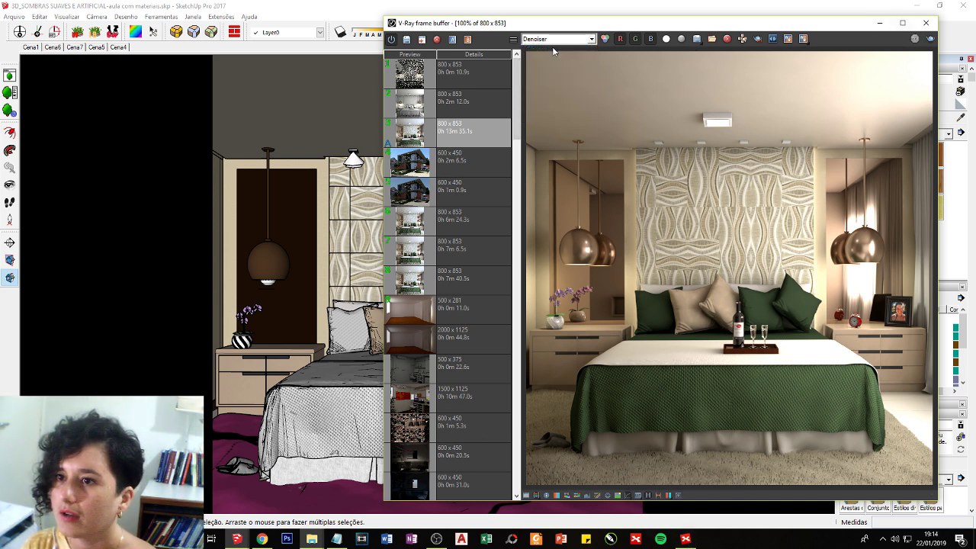
- Start a fresh bedroom render, close its progress window, and switch the view to the Denoiser channel
left_click(925, 23)
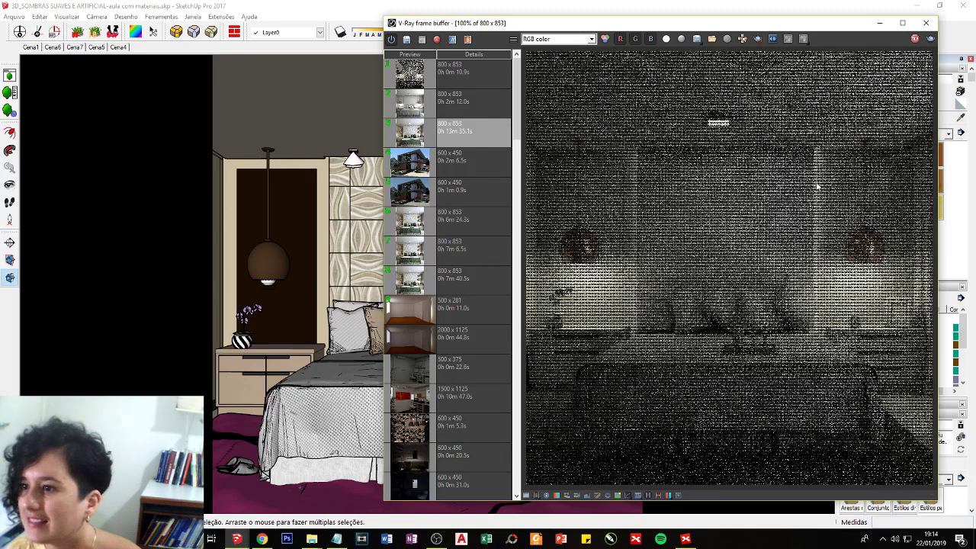
left_click(556, 39)
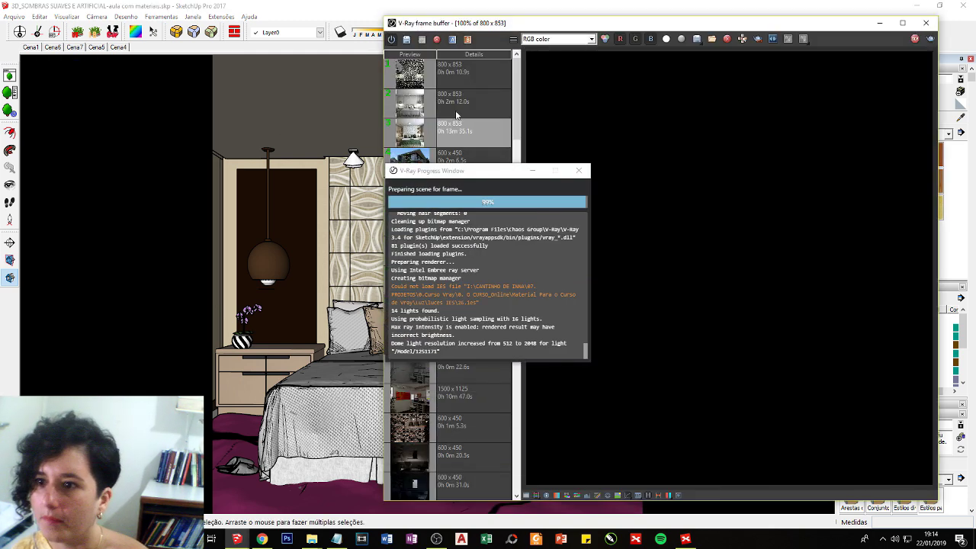
left_click(579, 170)
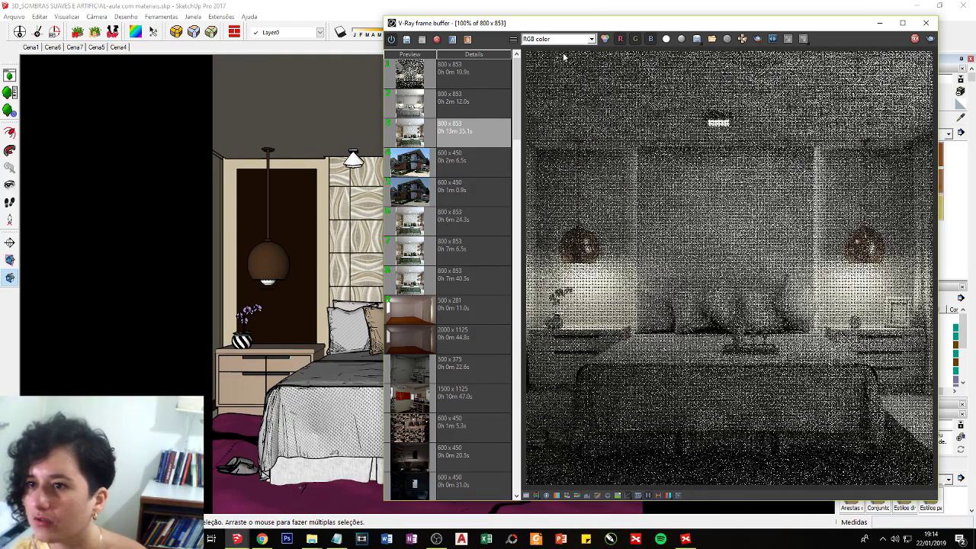
left_click(558, 39)
left_click(549, 68)
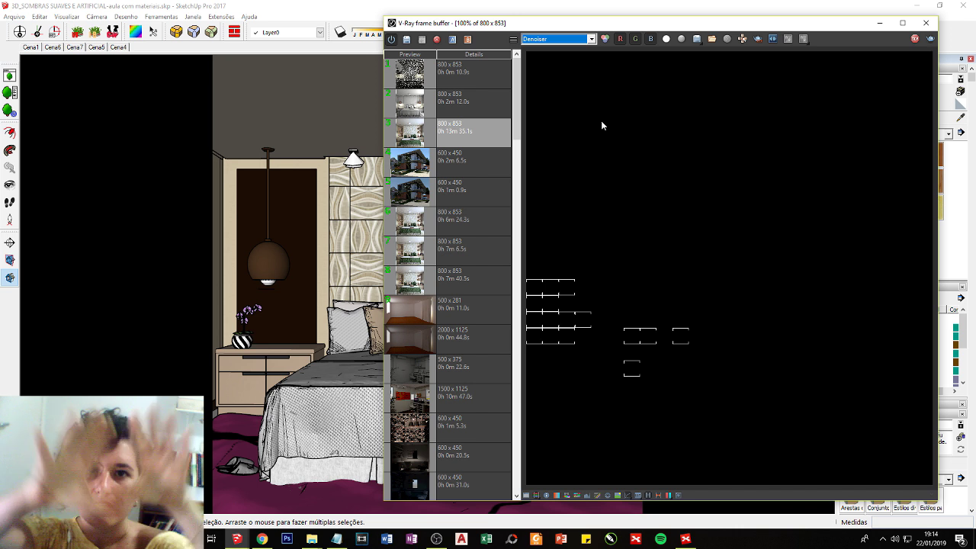
left_click(552, 39)
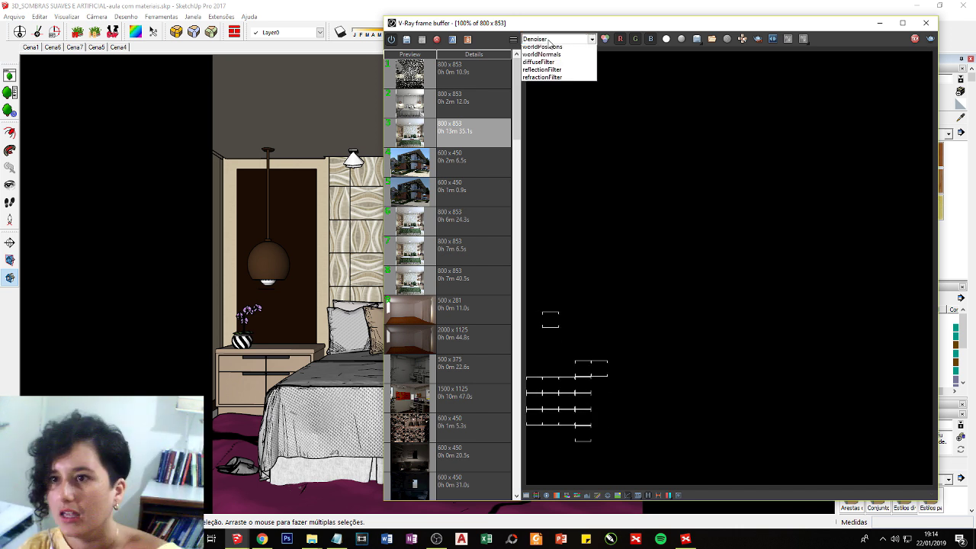